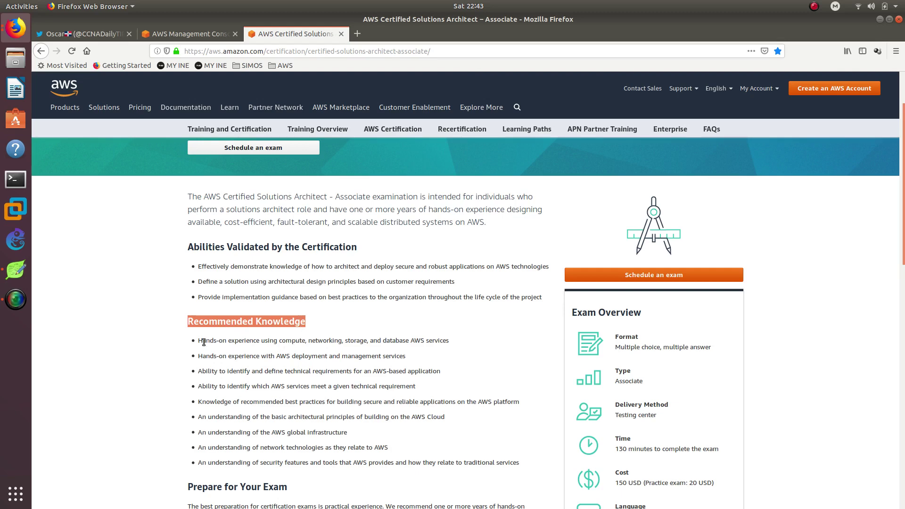
- Review the hands-on experience and storage topics in the certification page's Recommended Knowledge list
left_click_drag(199, 341, 255, 341)
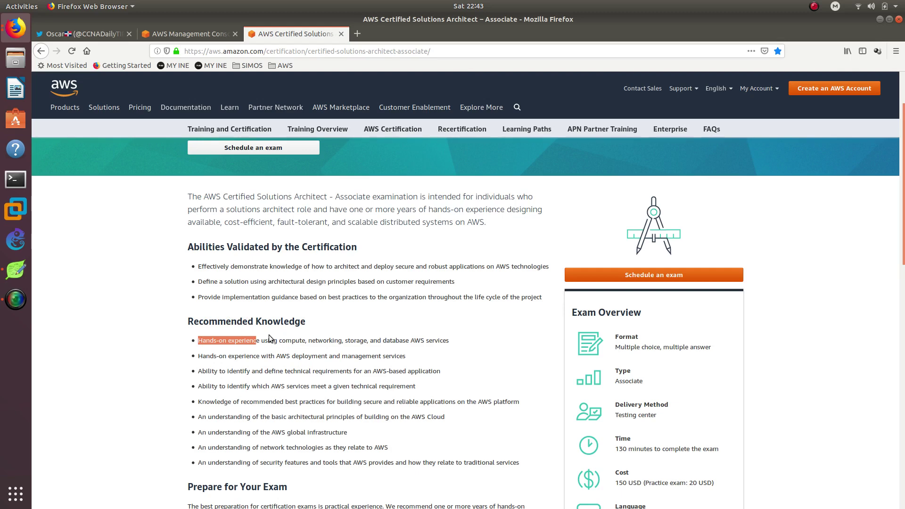
double_click(207, 341)
double_click(357, 342)
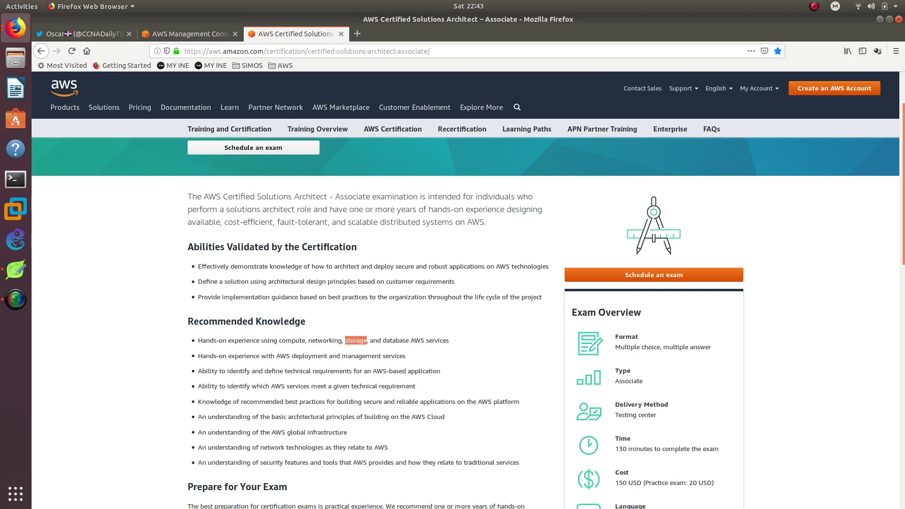
key("alt+Tab")
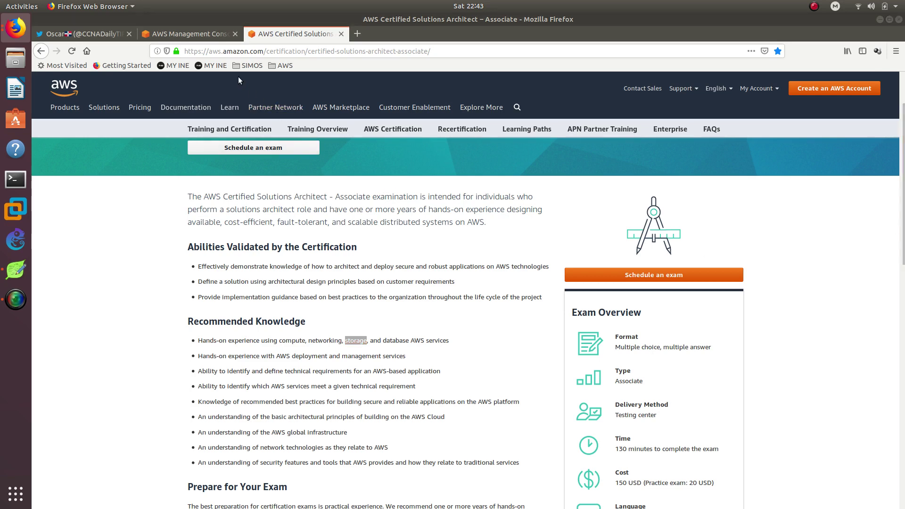
- Open the S3 service from the Storage category of the AWS Management Console
left_click(216, 31)
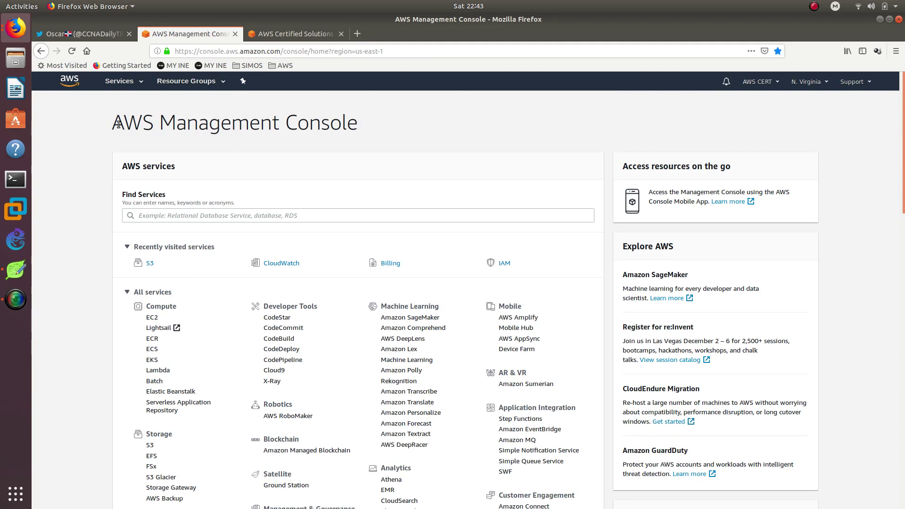
left_click_drag(113, 122, 387, 126)
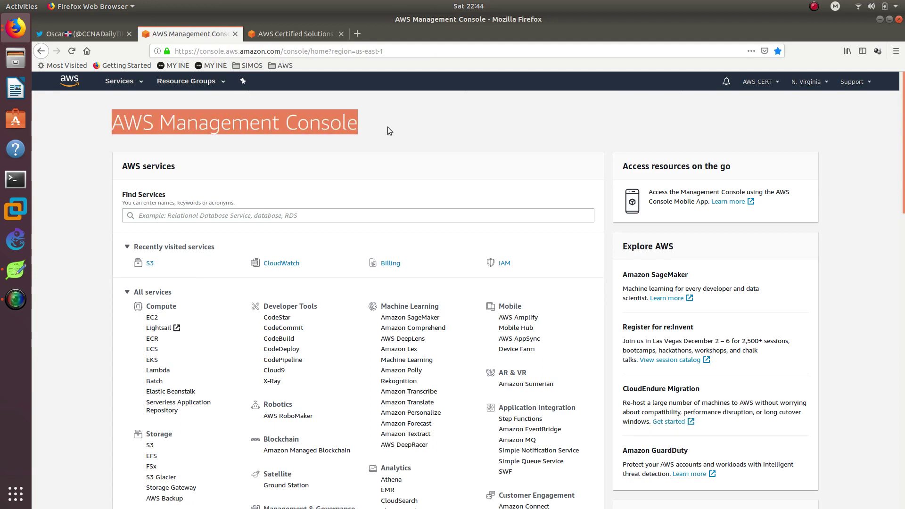
scroll(239, 143, "down", 3)
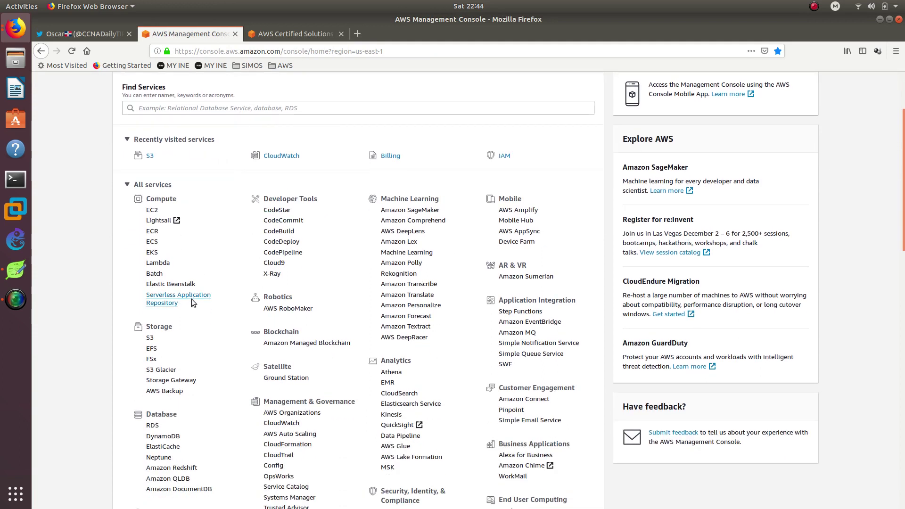
double_click(152, 326)
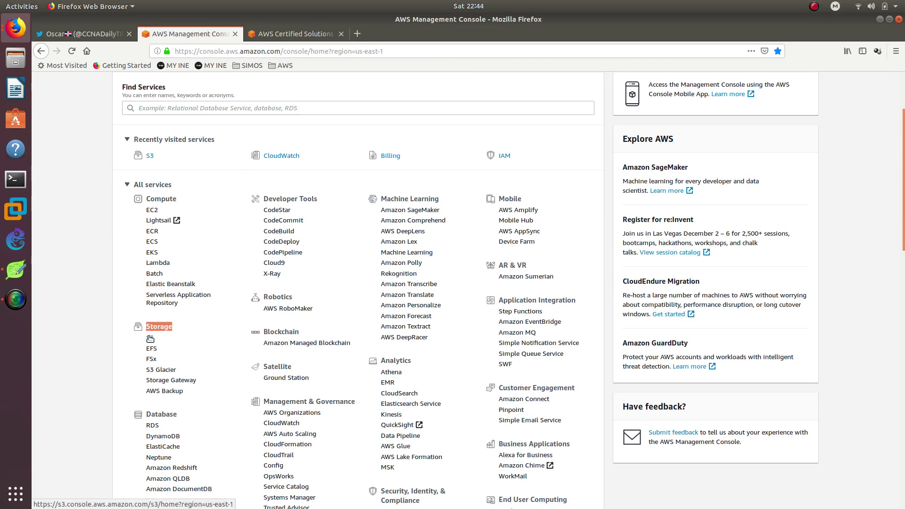
left_click(150, 339)
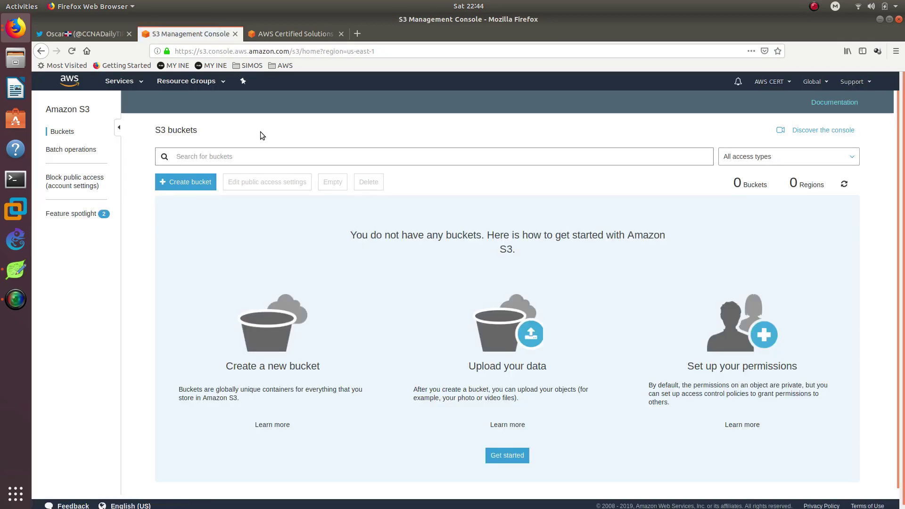
- Create an S3 bucket named ccdtt.com in the US East (N. Virginia) region and close the creation dialog
left_click(188, 182)
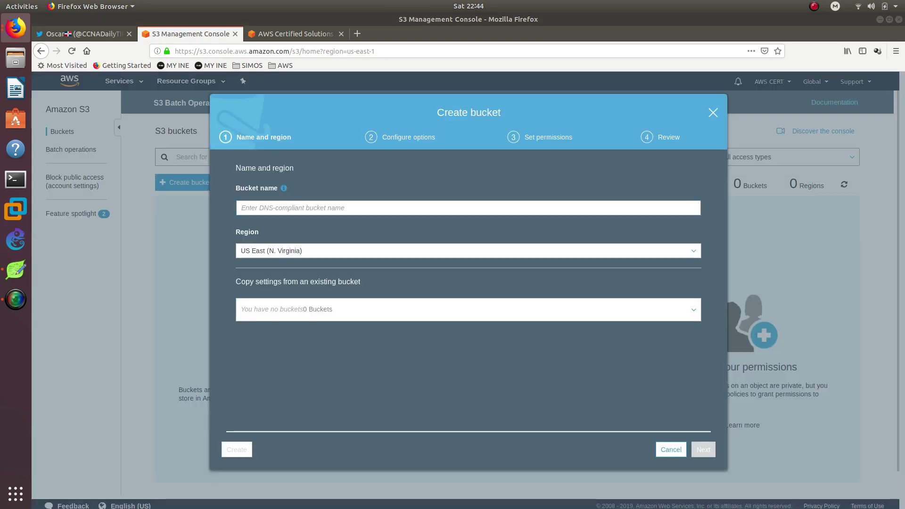
left_click(309, 206)
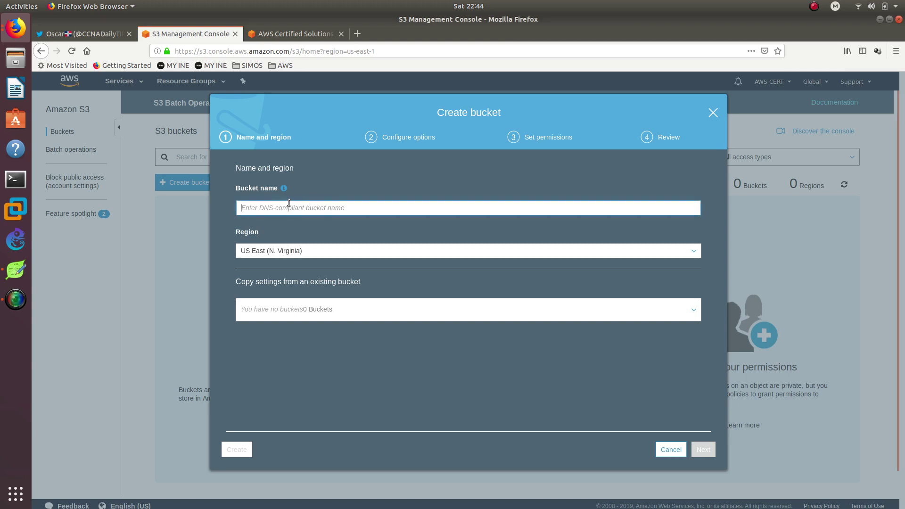
type("ccdtt.com")
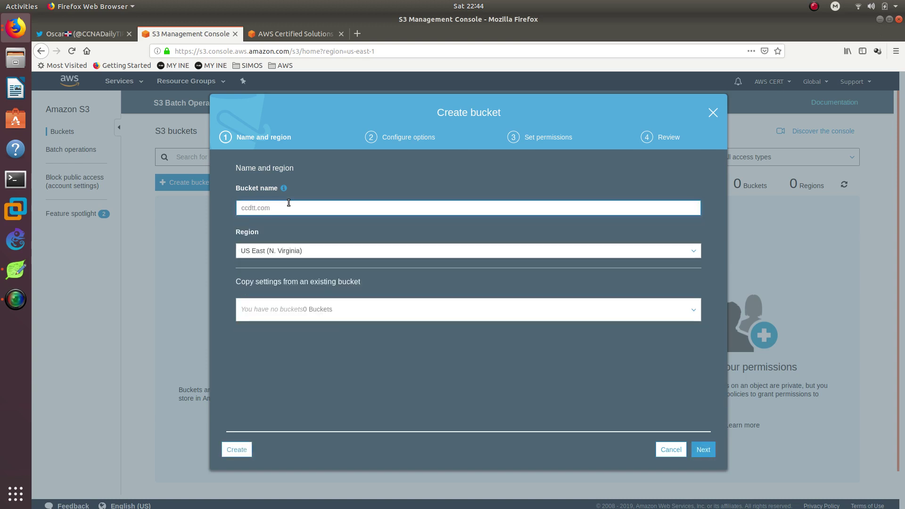
mouse_move(285, 189)
triple_click(253, 230)
left_click(340, 223)
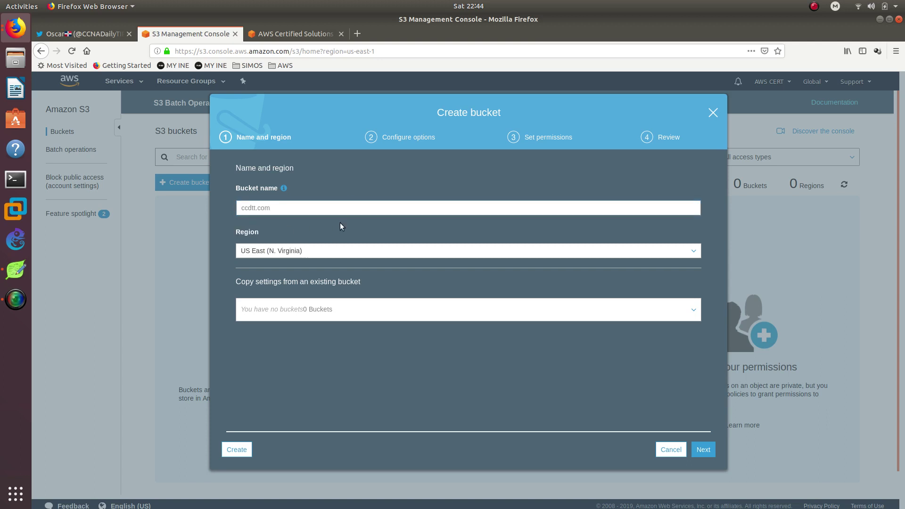
left_click(300, 250)
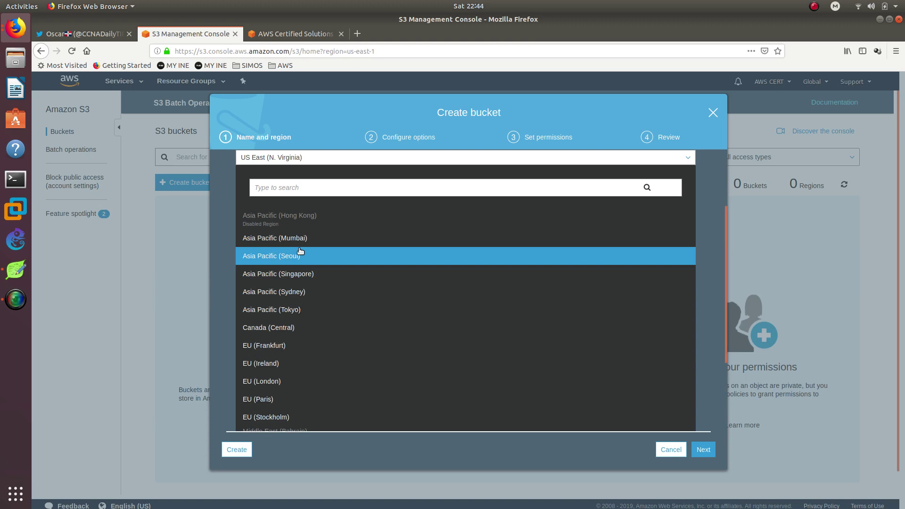
left_click(332, 128)
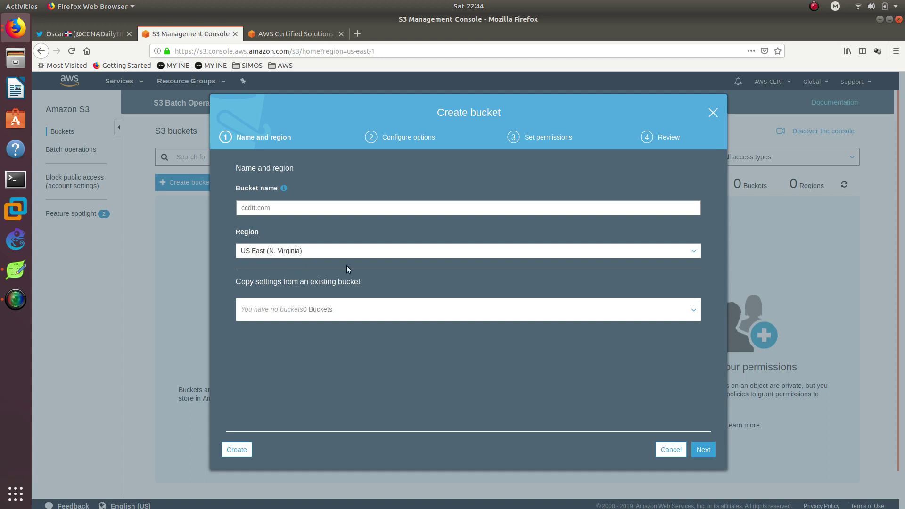
left_click(237, 449)
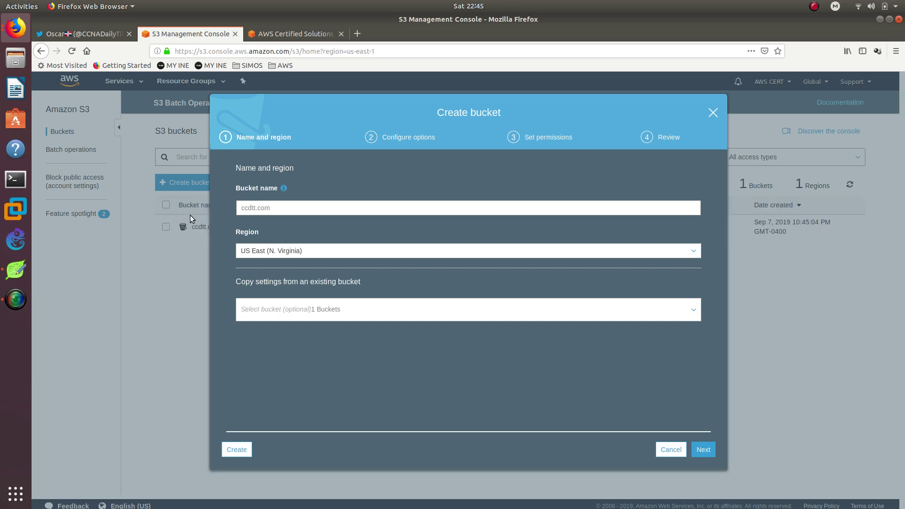
left_click(713, 113)
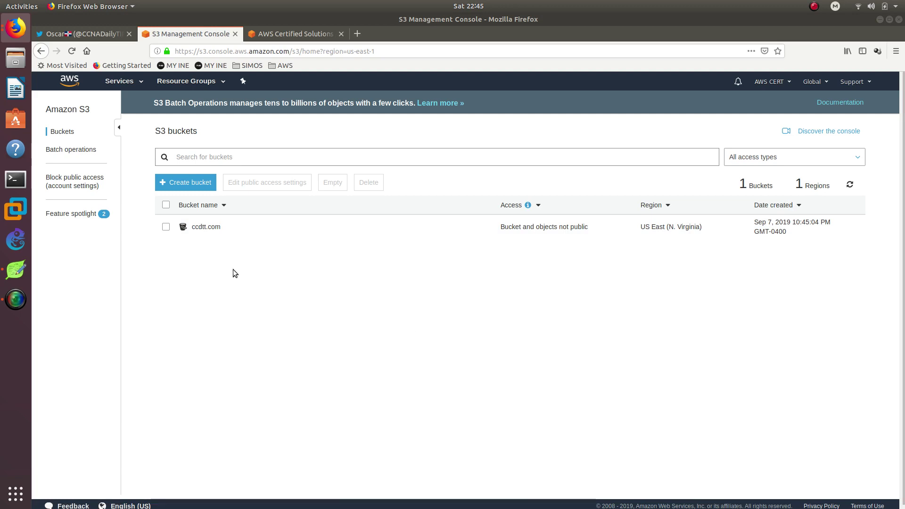
- Open the ccdtt.com bucket and upload index.jpeg from the Downloads folder
left_click(204, 228)
left_click(205, 227)
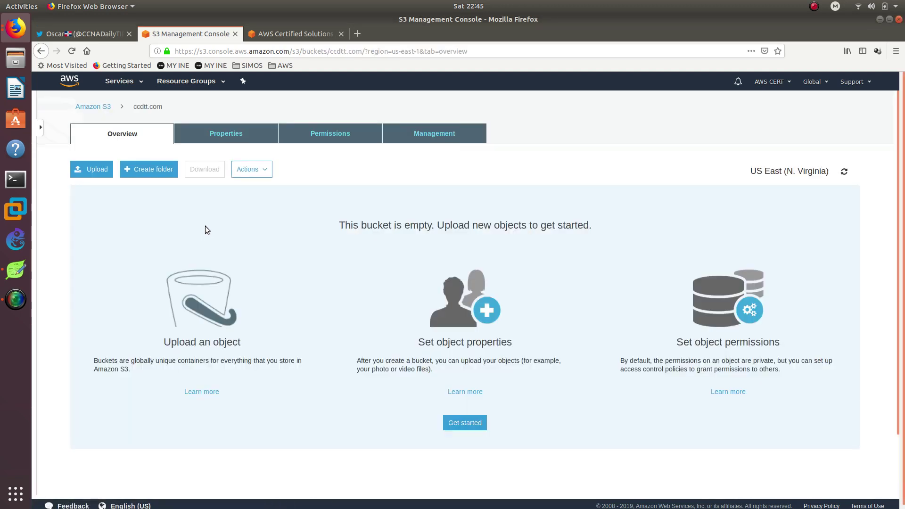
left_click(95, 174)
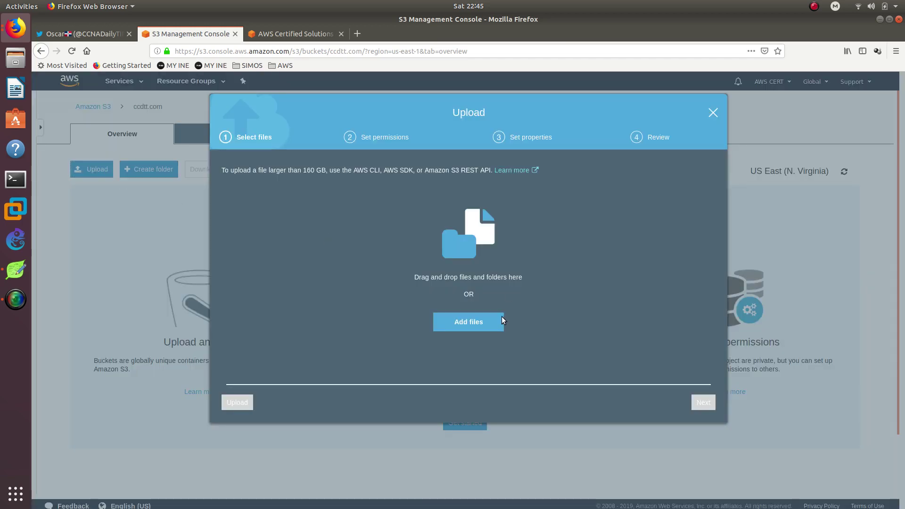
left_click(488, 321)
scroll(331, 234, "down", 10)
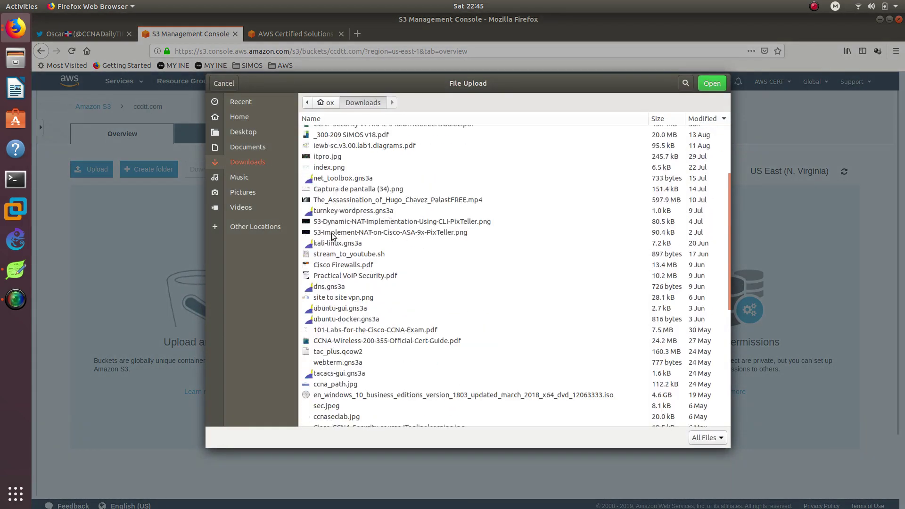
scroll(332, 233, "down", 2)
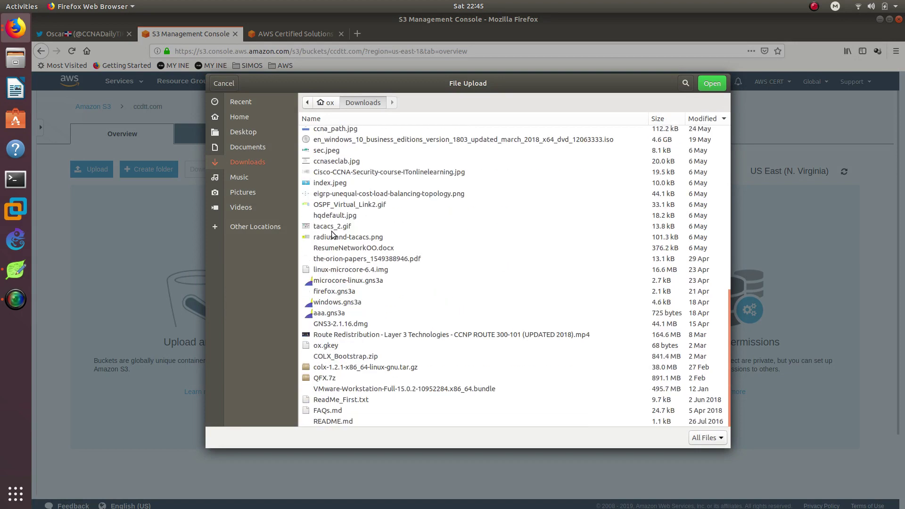
left_click(338, 184)
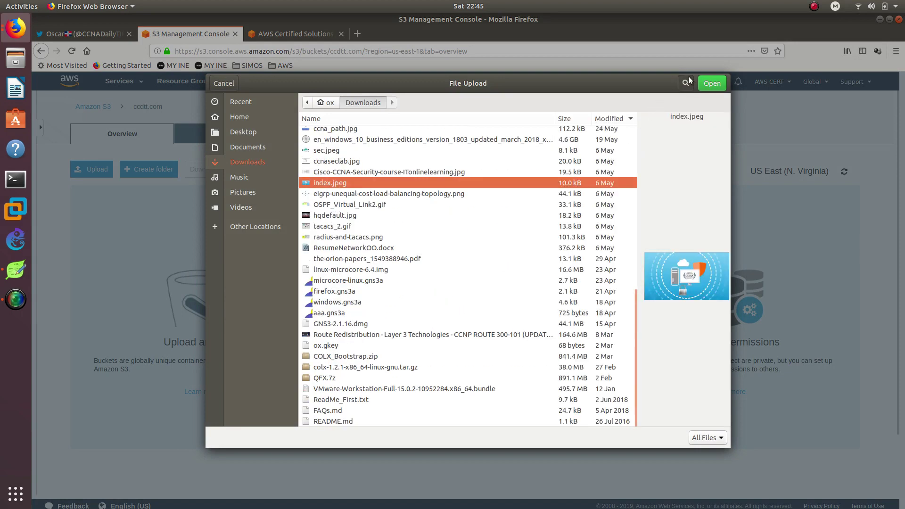
left_click(712, 83)
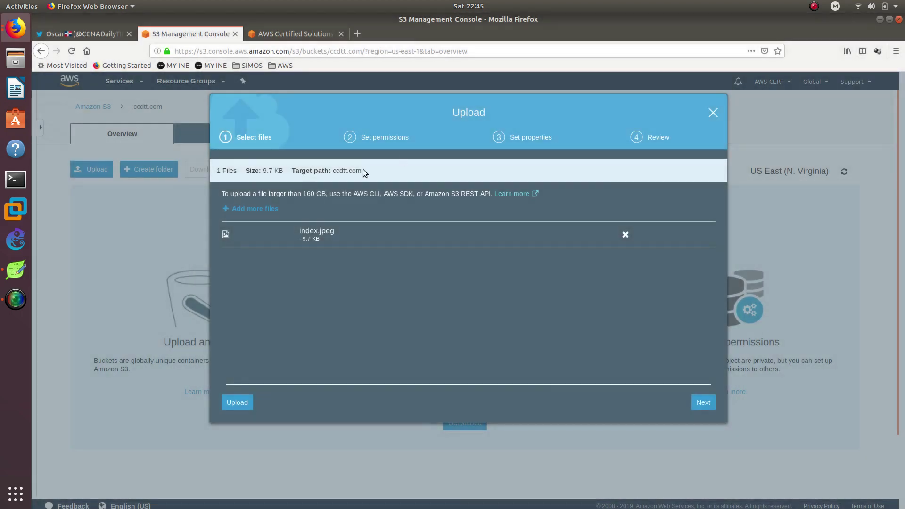
left_click(243, 401)
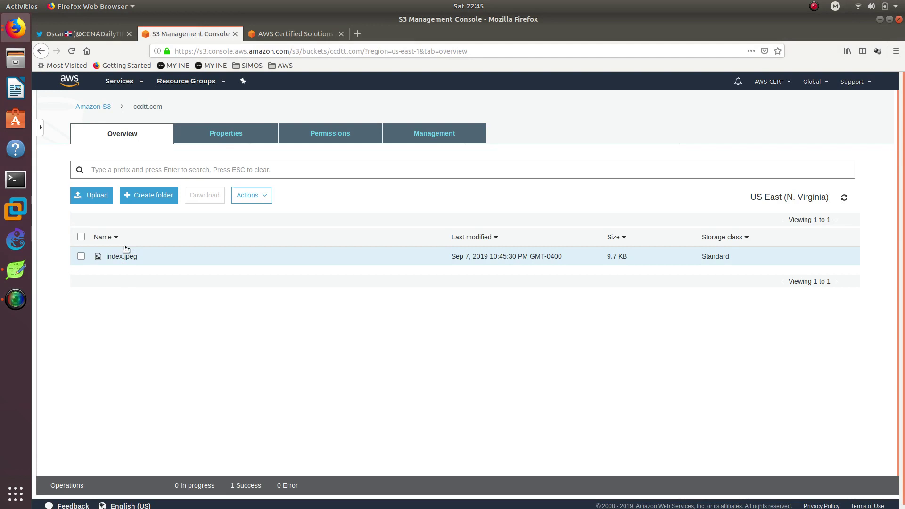
- Rename the uploaded index.jpeg object in the bucket to ccdtt.com.jpeg
left_click(81, 256)
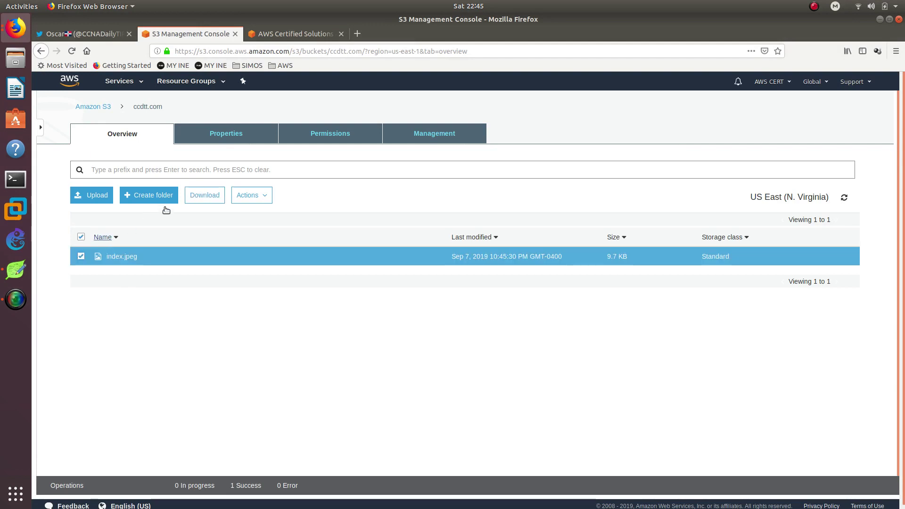
left_click(267, 194)
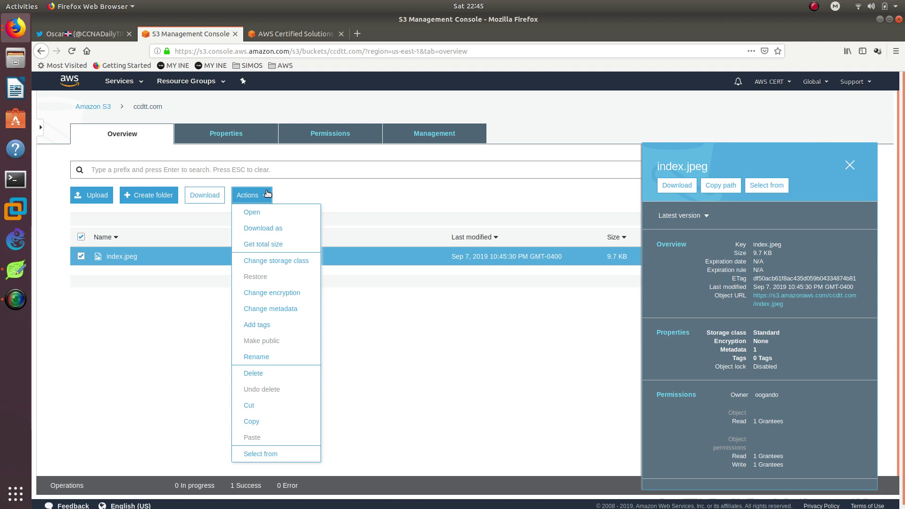
left_click(271, 366)
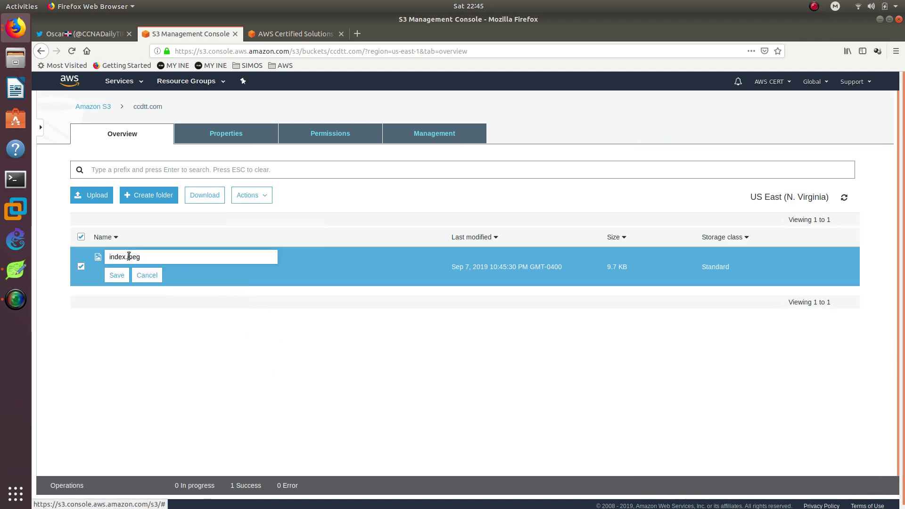
left_click_drag(127, 257, 100, 257)
type("ccd")
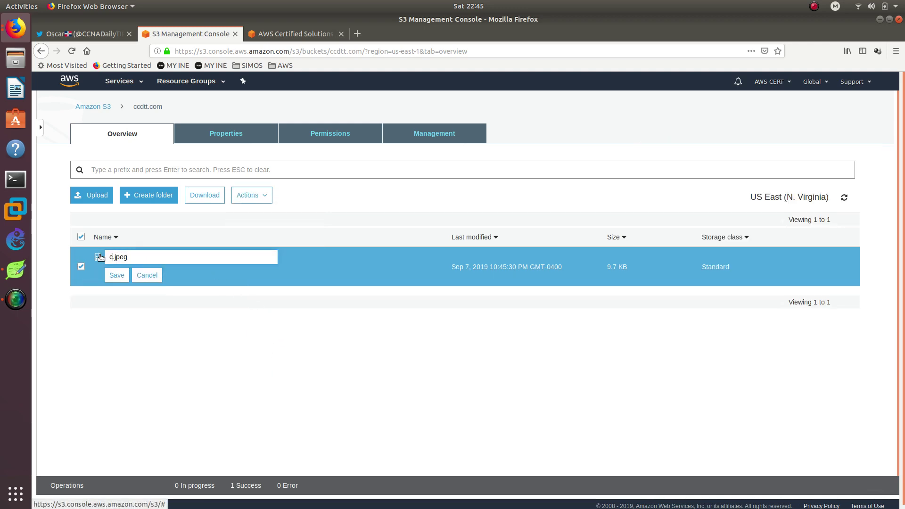
type("tt.com")
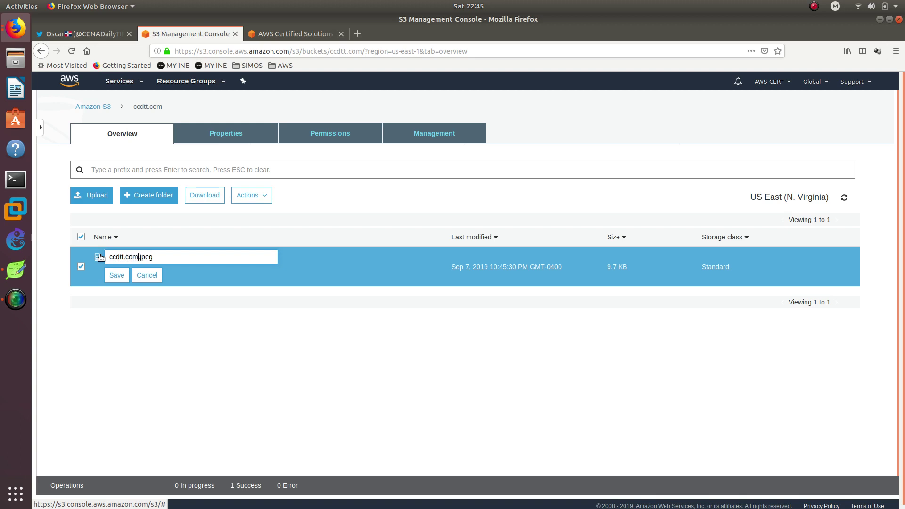
key("Return")
left_click(122, 272)
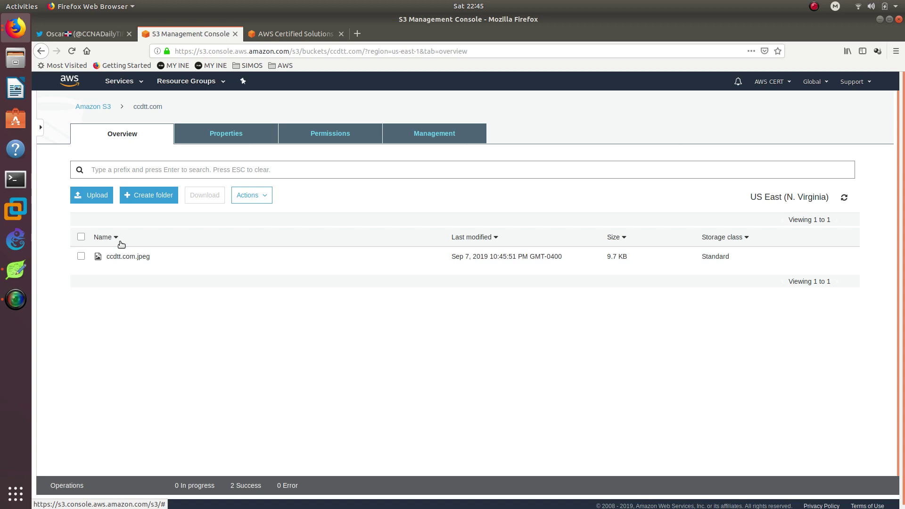
- Delete the ccdtt.com.jpeg object from the bucket and confirm the deletion
left_click(82, 257)
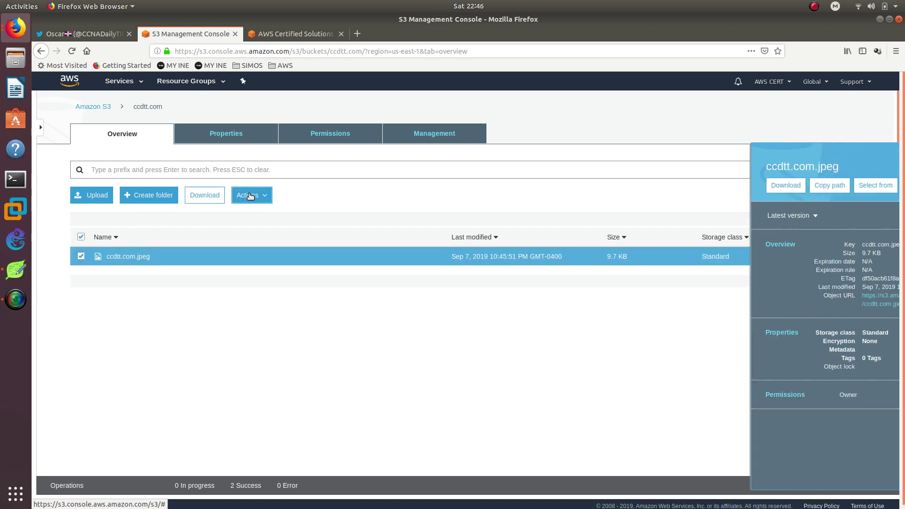
left_click(250, 196)
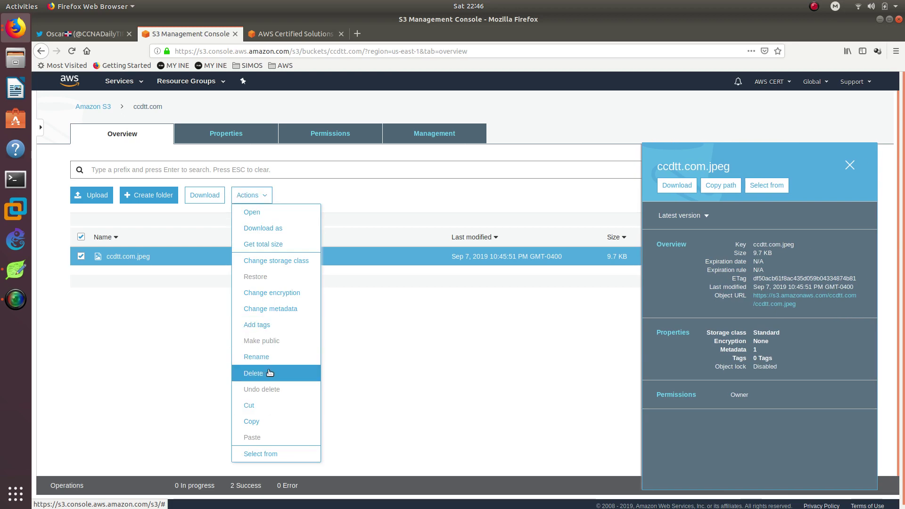
left_click(270, 373)
left_click(604, 405)
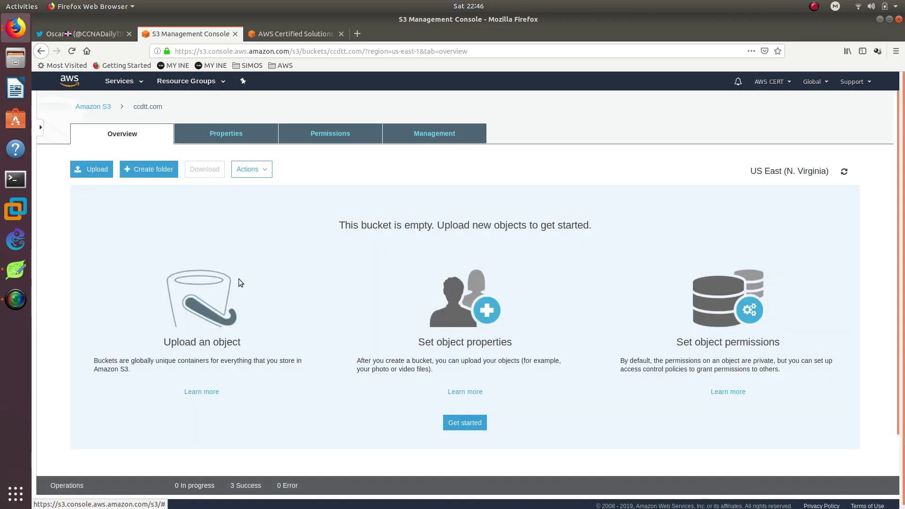
- Upload 53-Dynamic-NAT-Implementation-Using-CLI-PixTeller.png from the Downloads folder to the ccdtt.com bucket
left_click(95, 171)
left_click(482, 325)
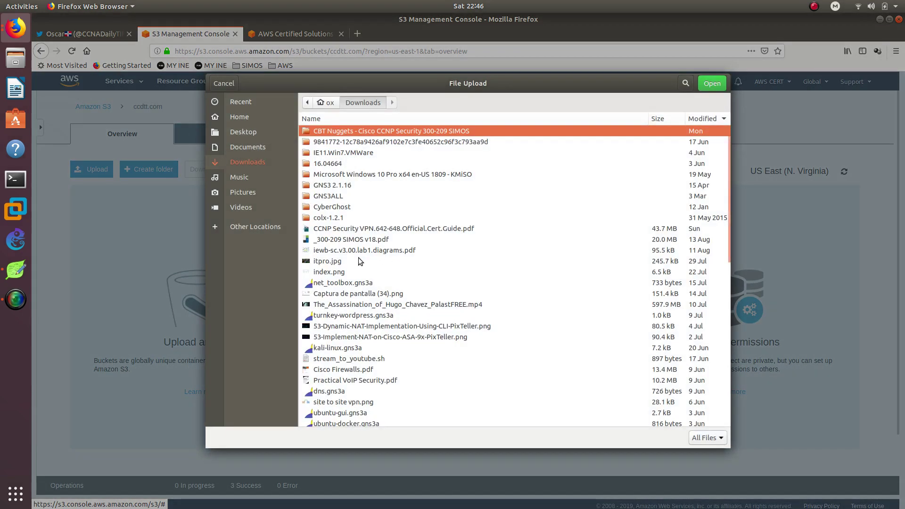
scroll(359, 257, "down", 2)
left_click(340, 219)
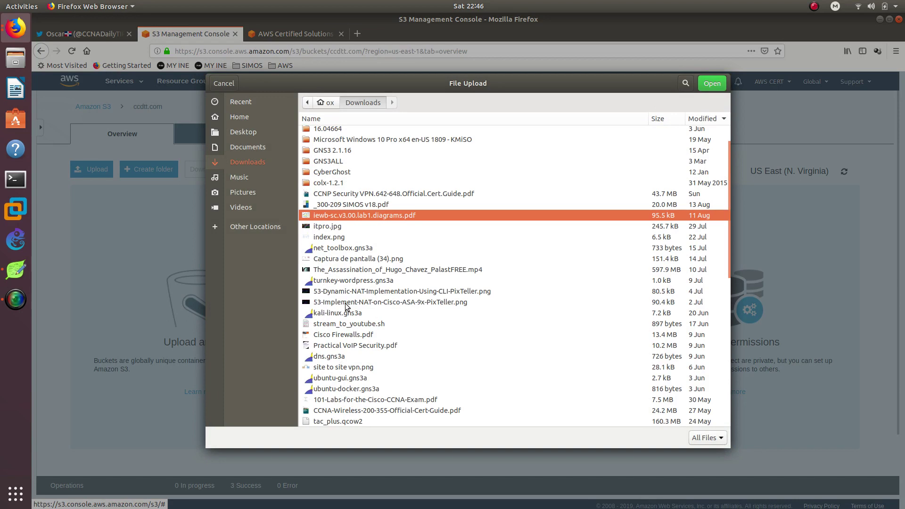
left_click(379, 293)
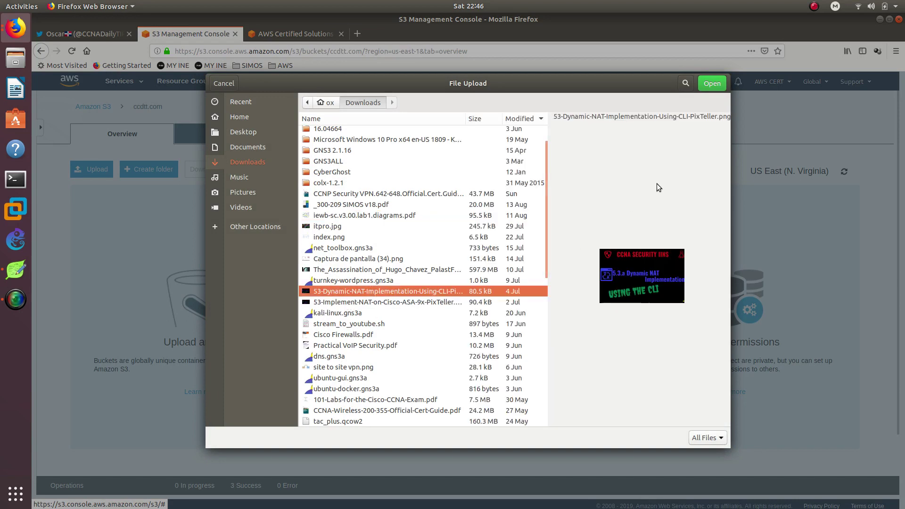
left_click(712, 84)
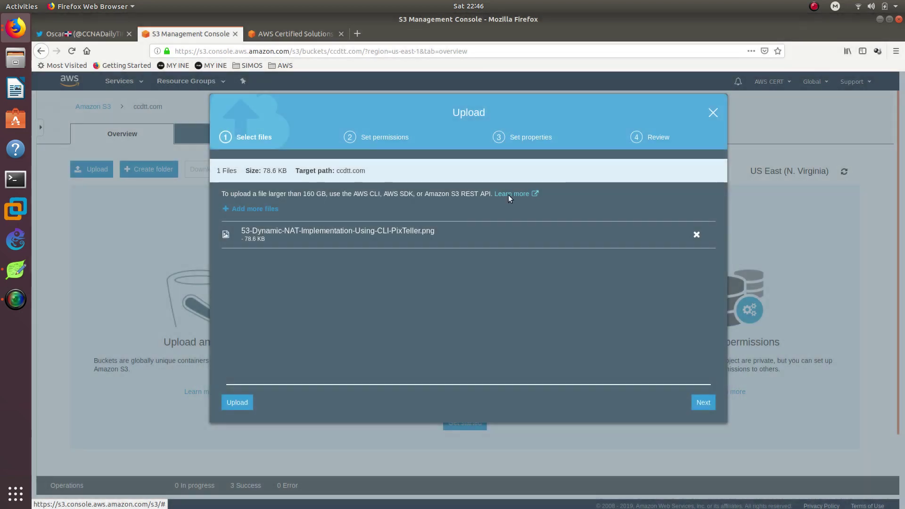
left_click(237, 402)
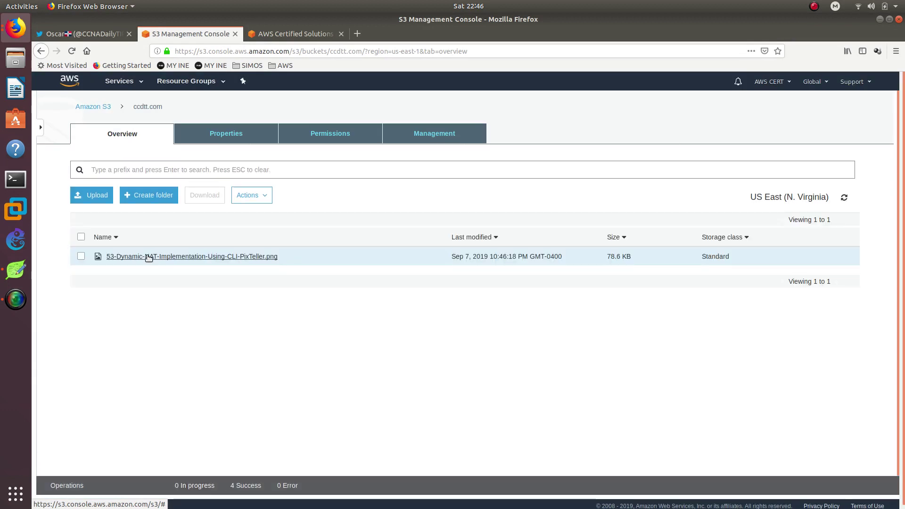
- Rename the uploaded 53-Dynamic-NAT-Implementation-Using-CLI-PixTeller.png object to ccdtt.com
left_click(81, 257)
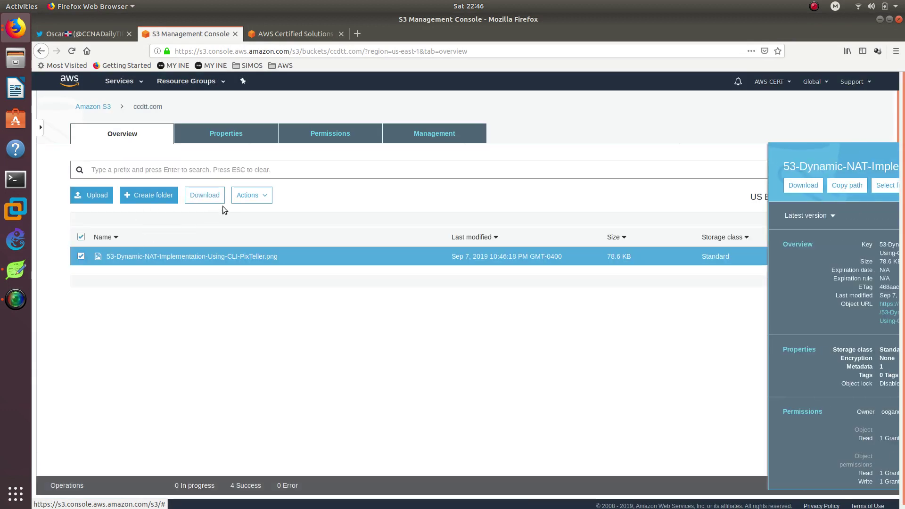
left_click(248, 195)
left_click(268, 356)
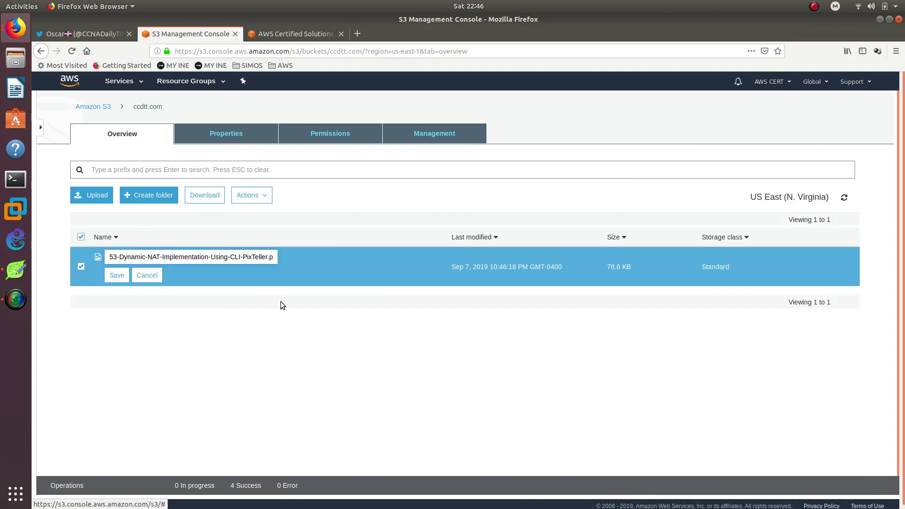
triple_click(214, 262)
key("BackSpace")
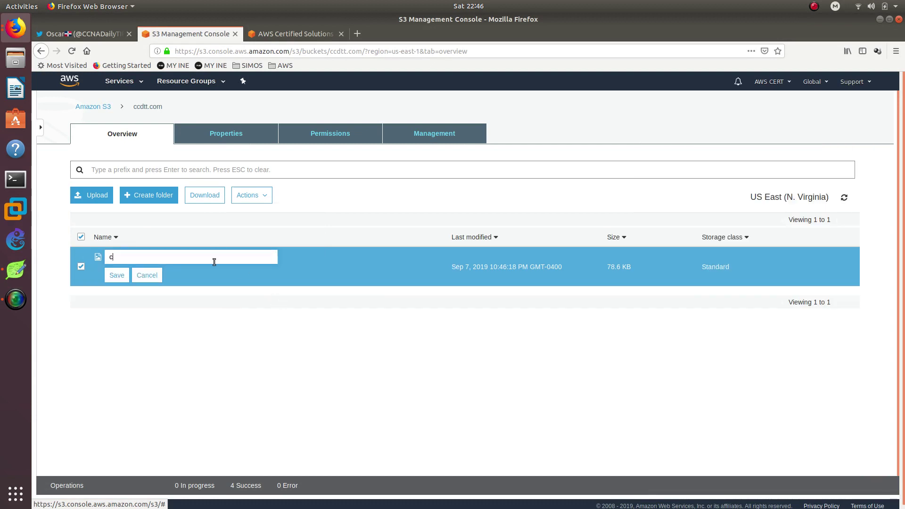
type("ccdtt.com")
key("Return")
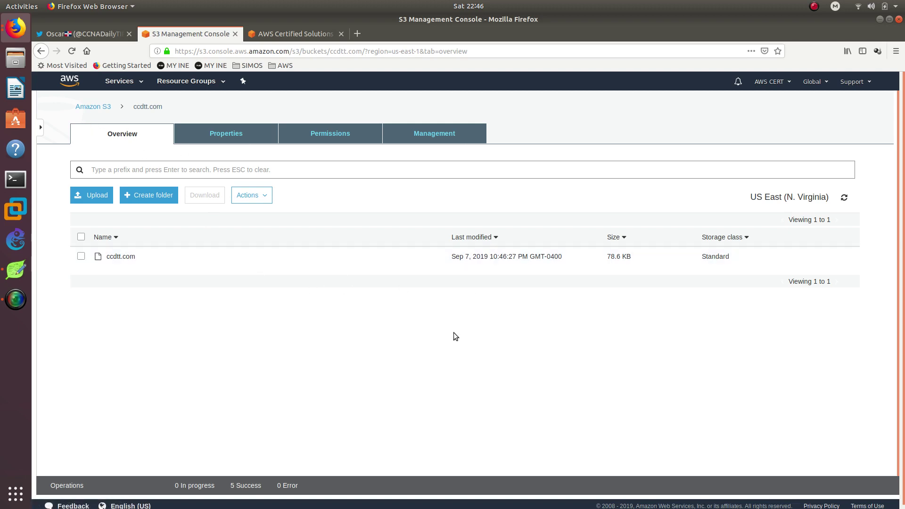
- Test the ccdtt.com object's public URL, examine the XML response, and return to the bucket's object list
left_click(120, 257)
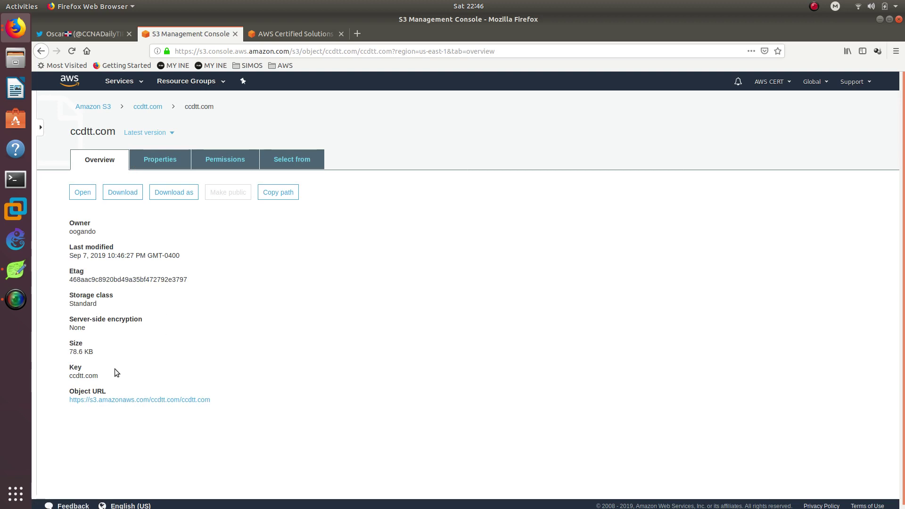
left_click(117, 400)
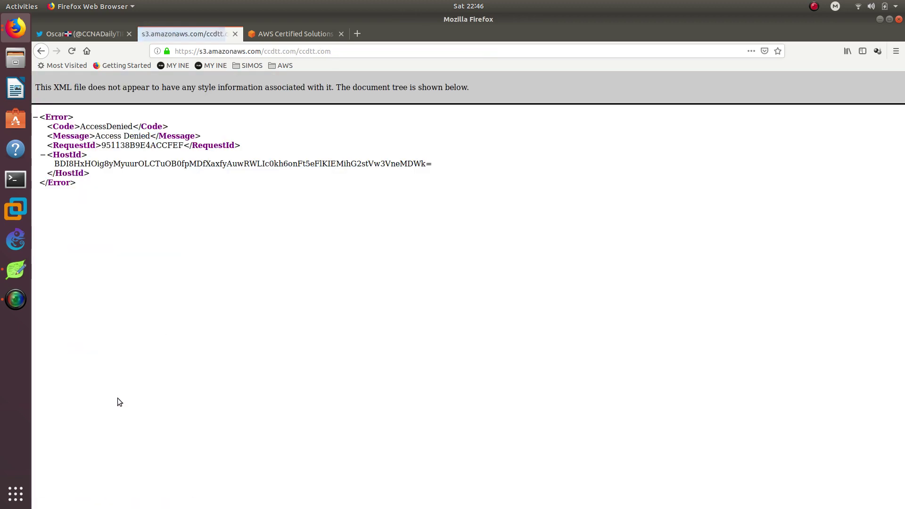
left_click_drag(117, 183, 32, 107)
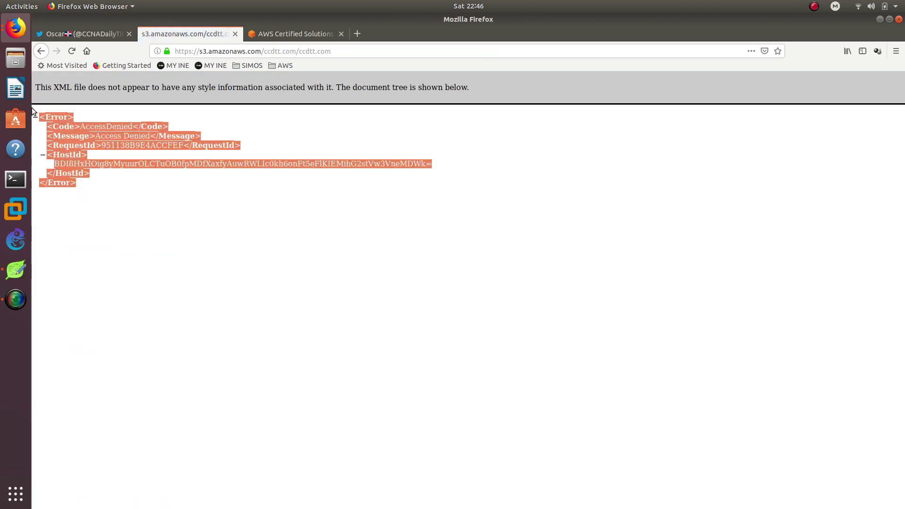
left_click(36, 117)
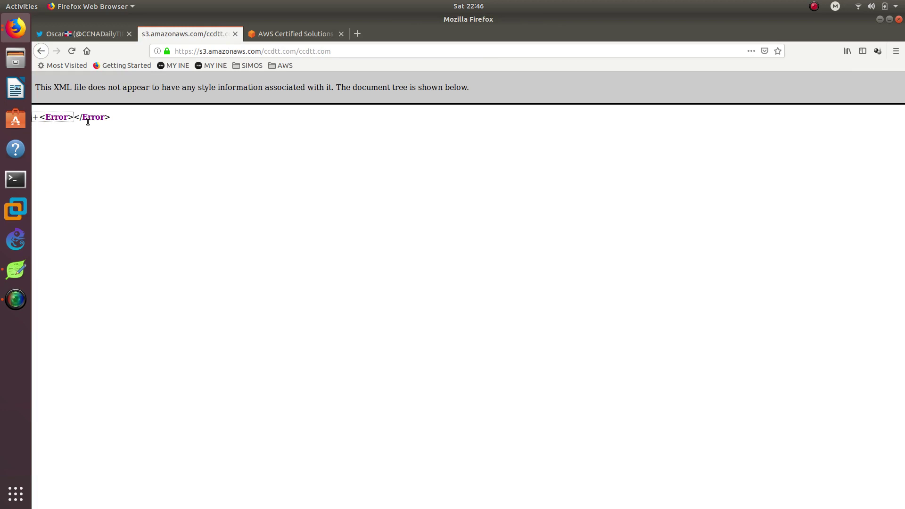
left_click(35, 117)
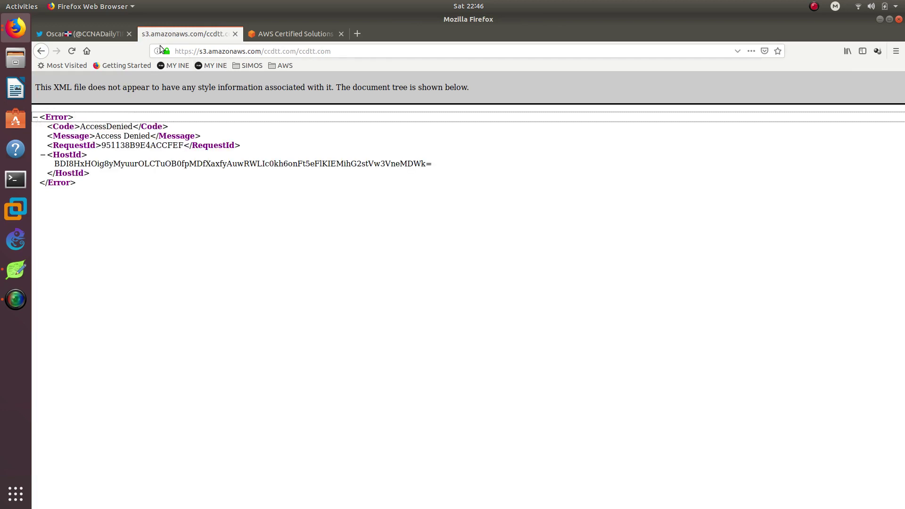
left_click(41, 51)
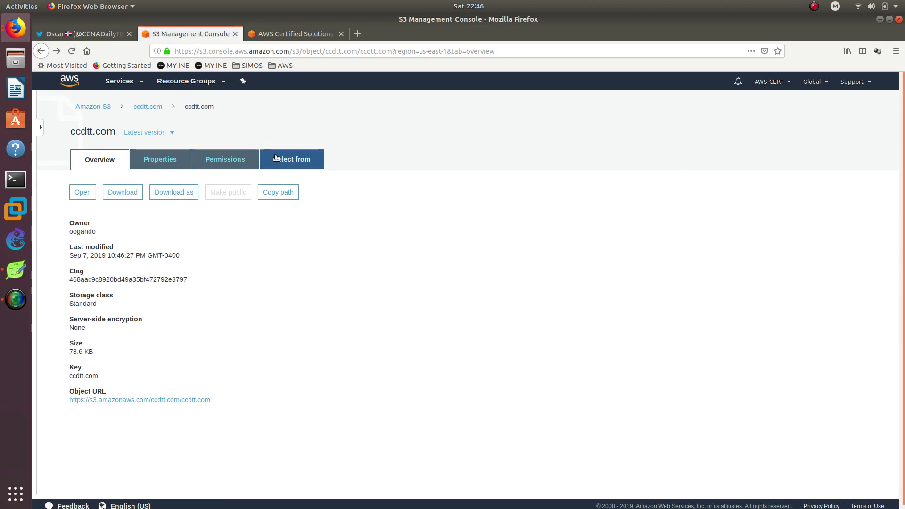
left_click(147, 107)
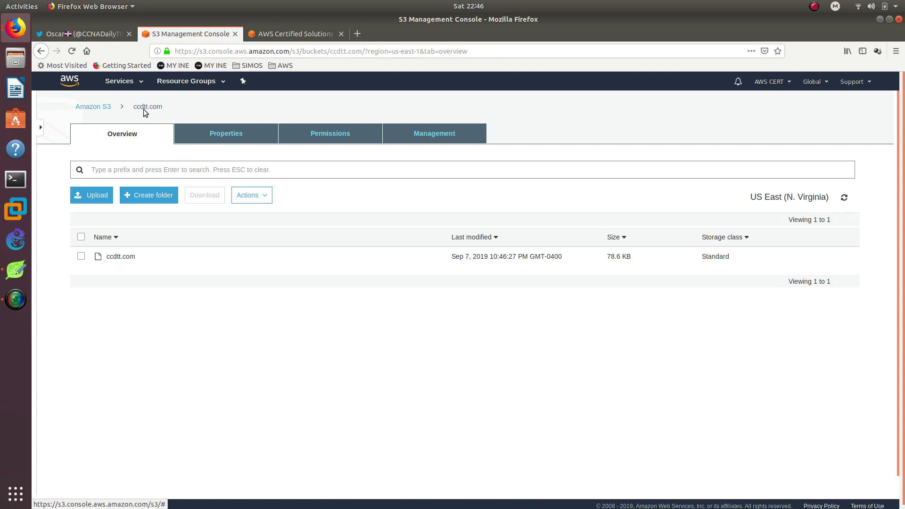
- Turn off Block all public access in the ccdtt.com bucket's permissions, saving the change with the confirmation word "confirm"
left_click(82, 237)
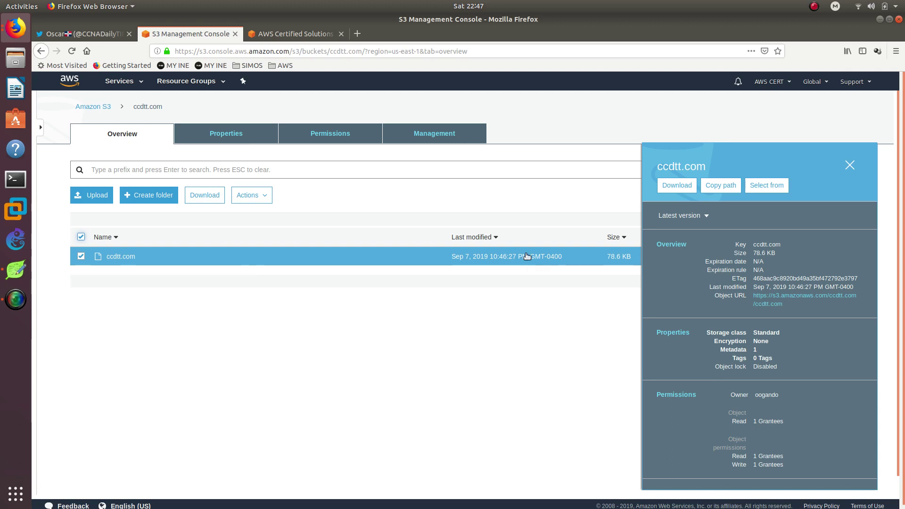
left_click(435, 134)
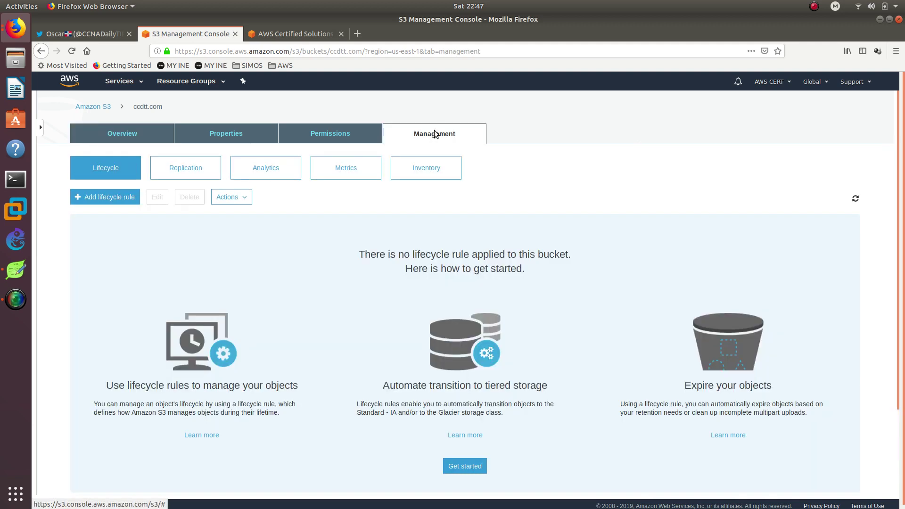
left_click(317, 135)
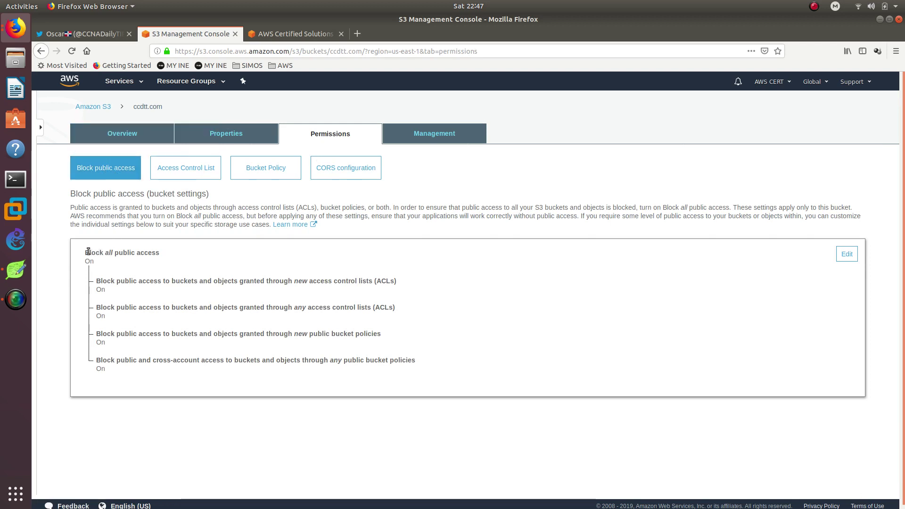
triple_click(159, 251)
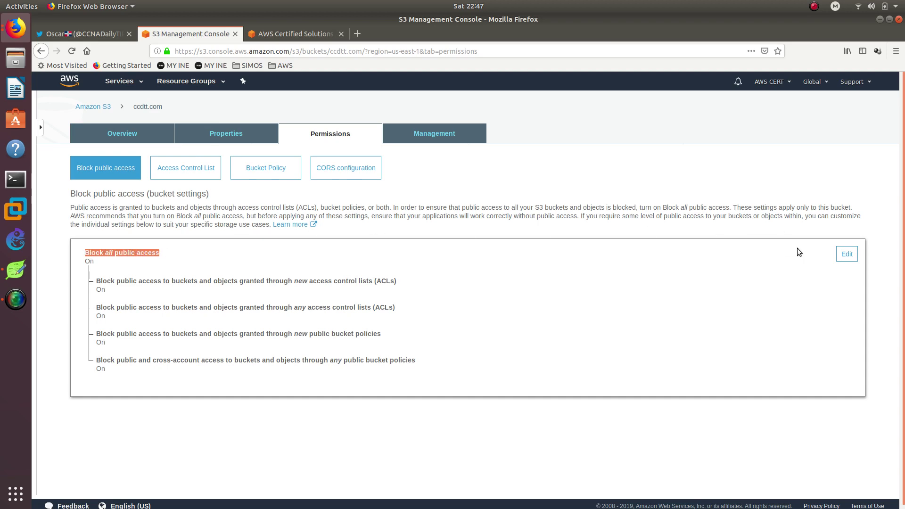
left_click(847, 254)
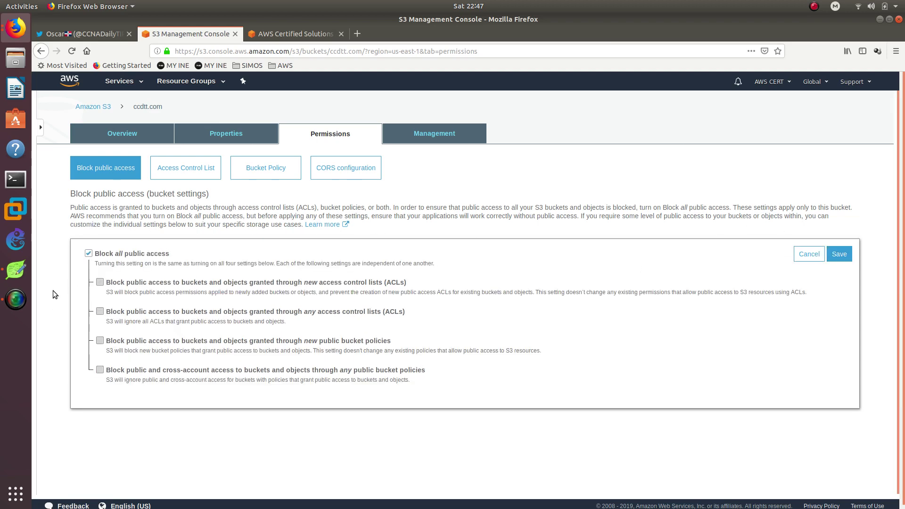
left_click(88, 253)
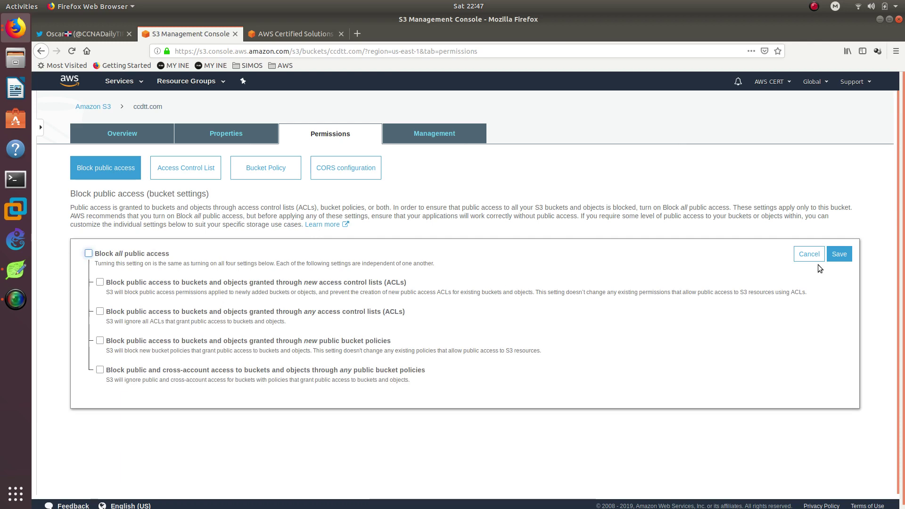
left_click(839, 255)
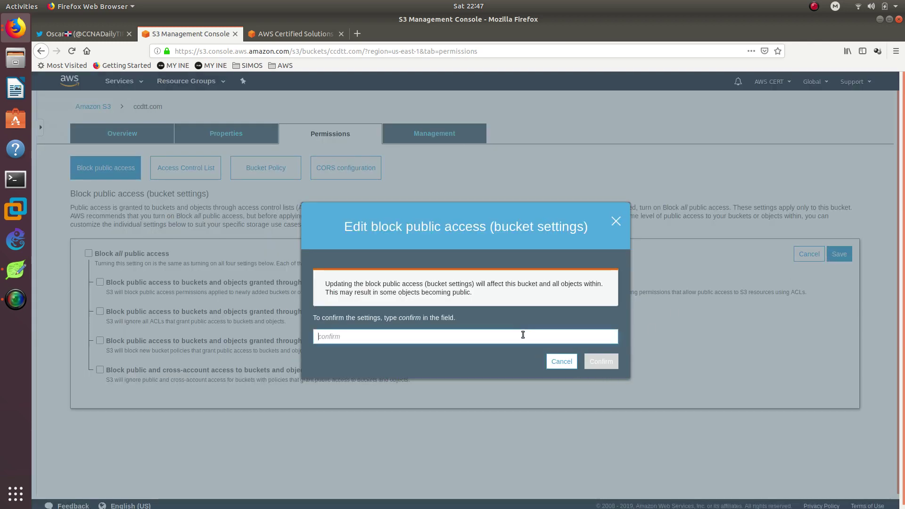
type("confirm")
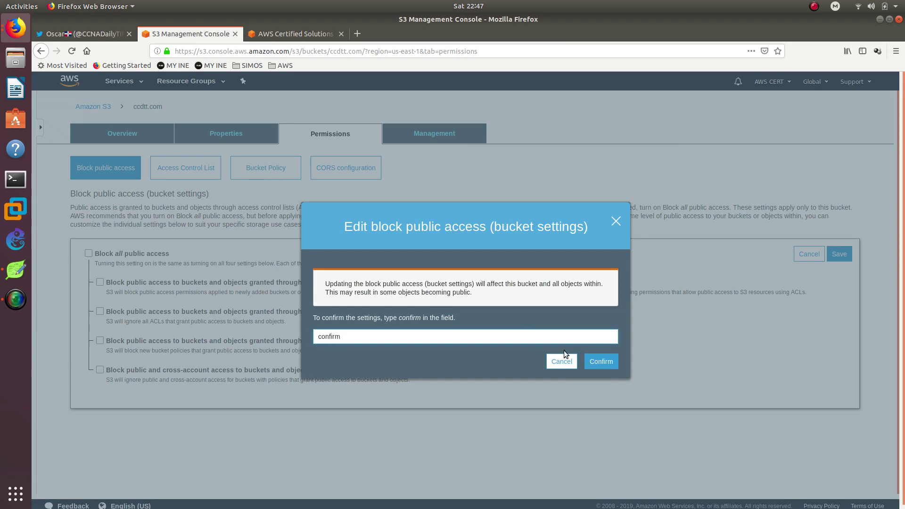
left_click(601, 362)
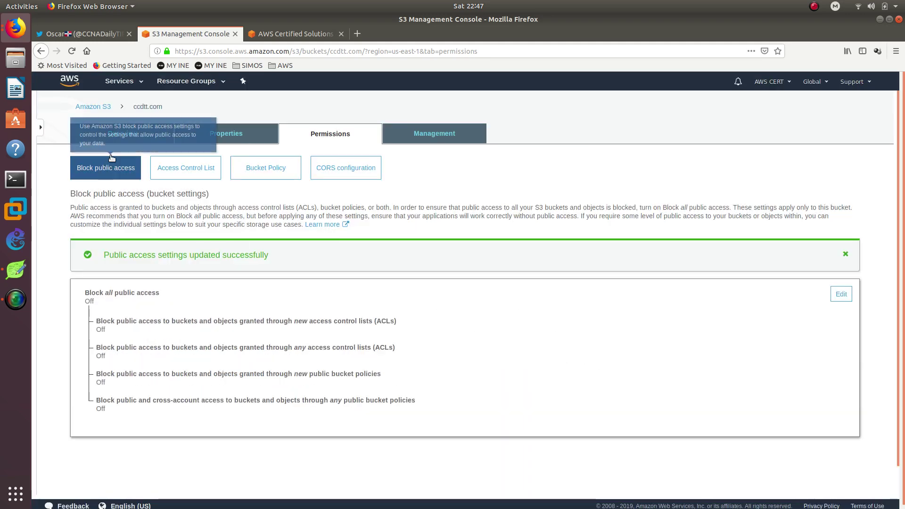
- Grant the Everyone group Read object access in the ccdtt.com object's public access permissions and save it
left_click(117, 134)
left_click(99, 109)
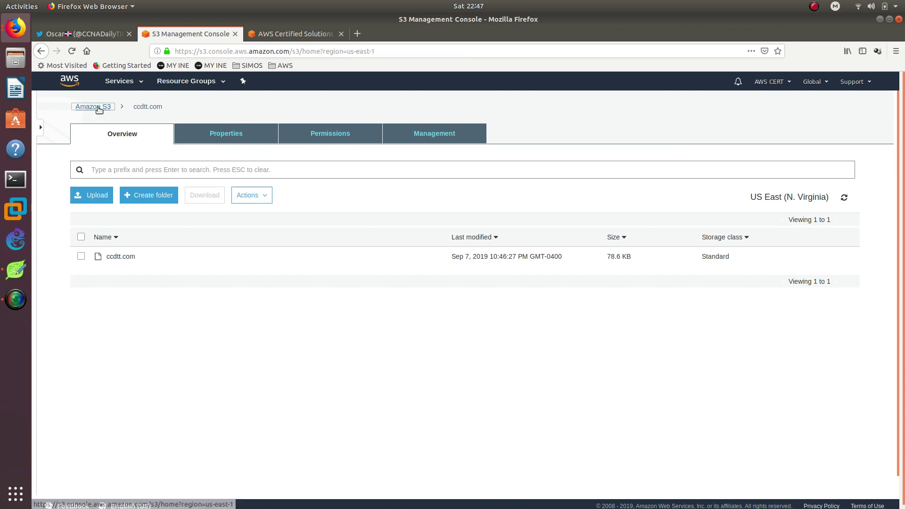
left_click(202, 230)
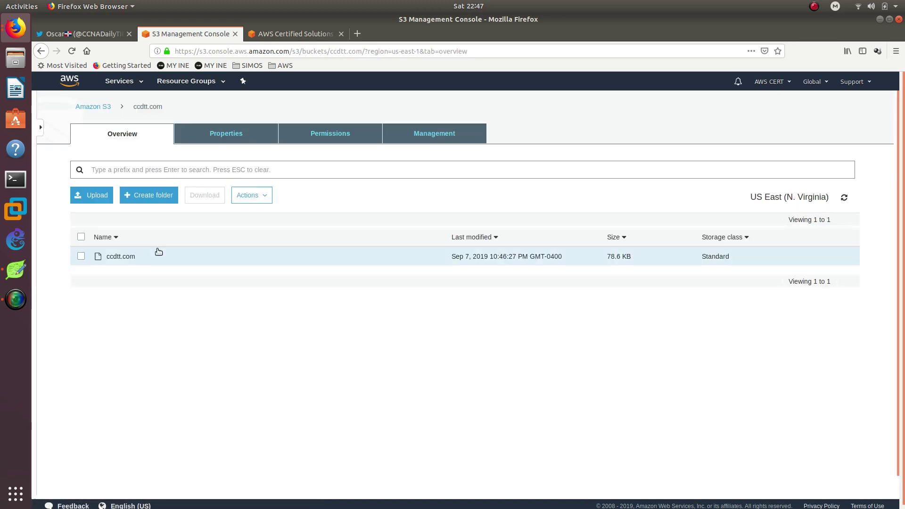
left_click(81, 256)
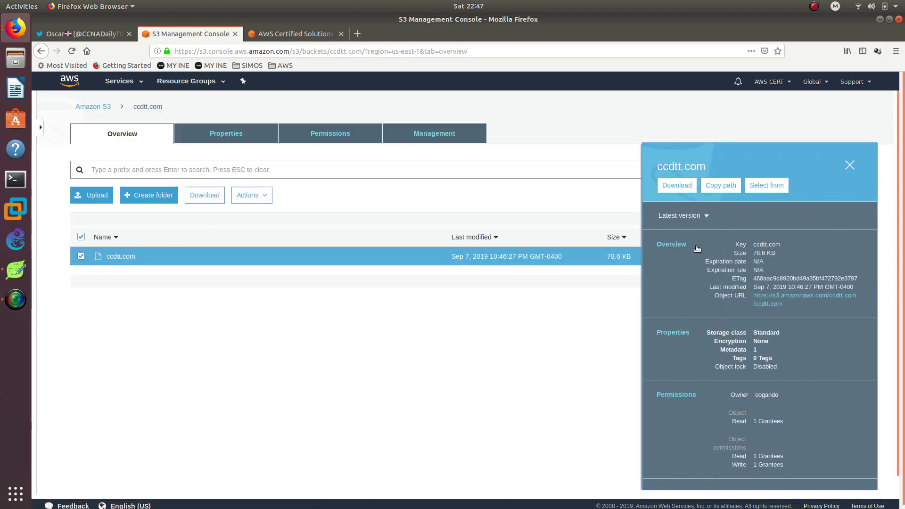
left_click(702, 409)
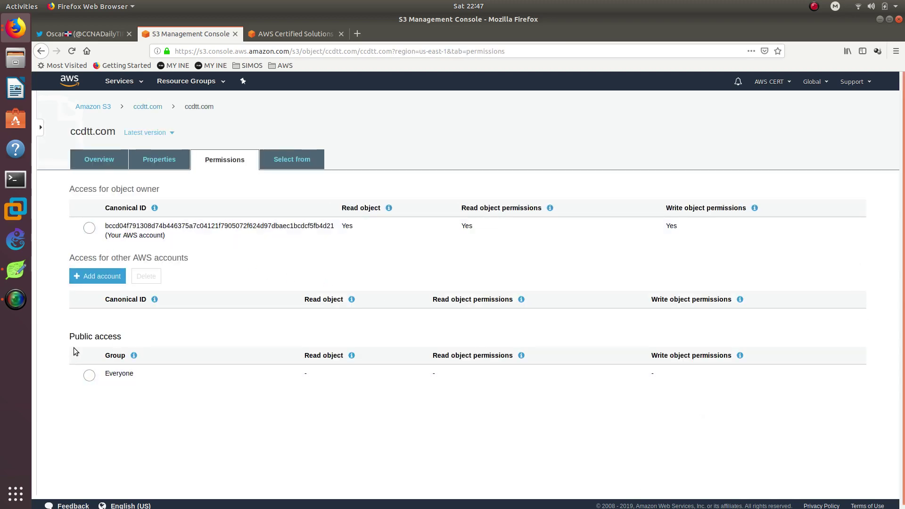
left_click(90, 376)
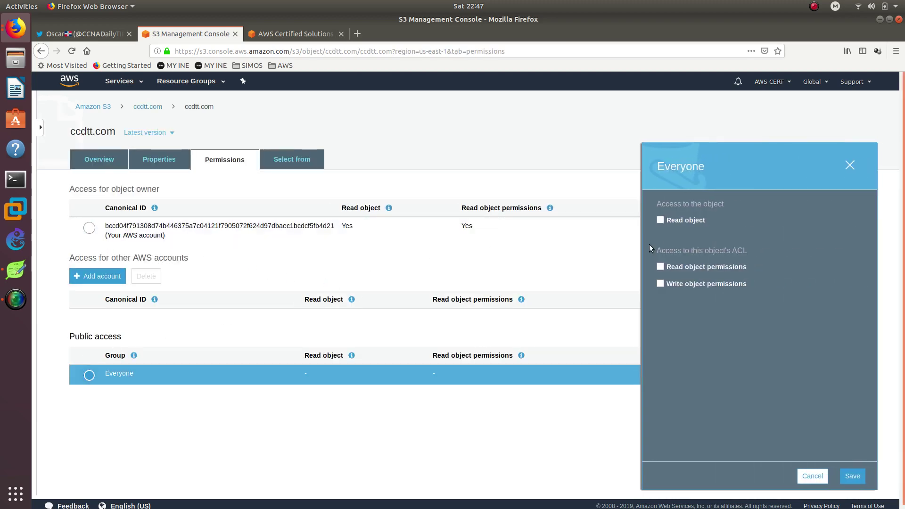
left_click(672, 220)
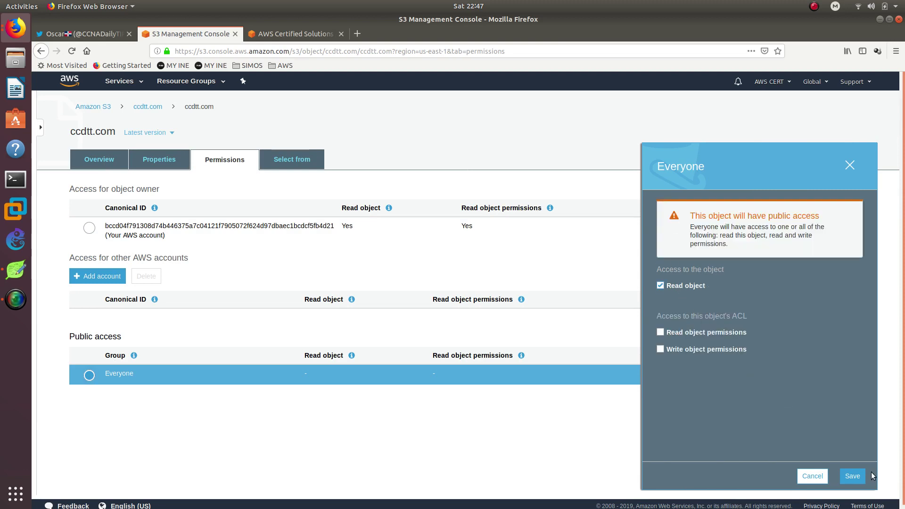
left_click(852, 477)
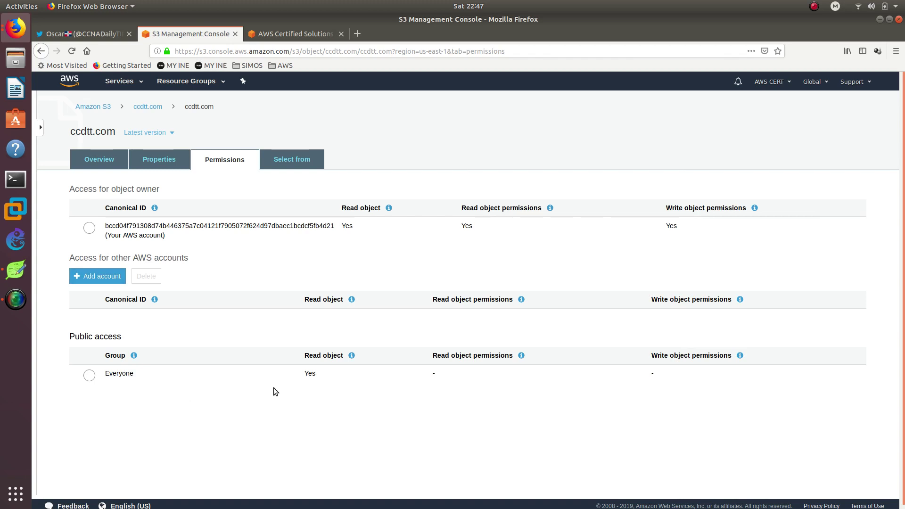
left_click_drag(302, 376, 330, 368)
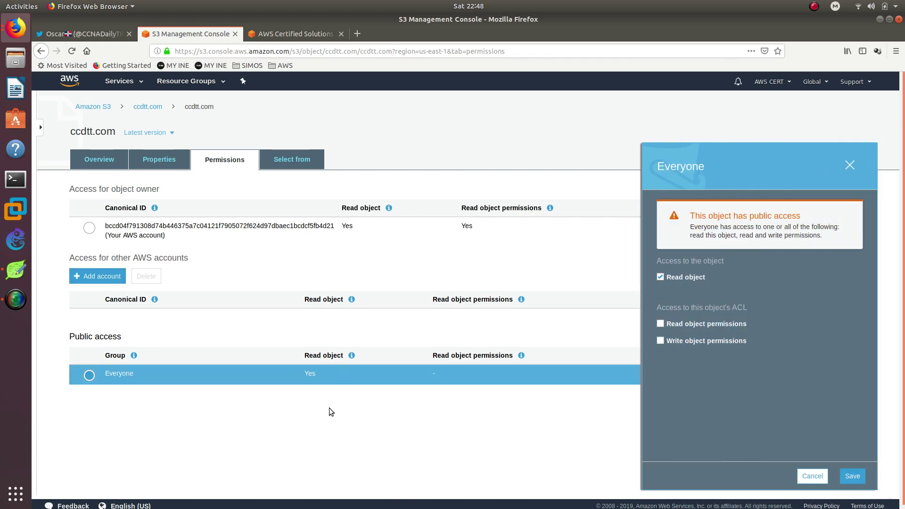
- Open the ccdtt.com object's public URL to check the image, and return to the object's overview
left_click(153, 107)
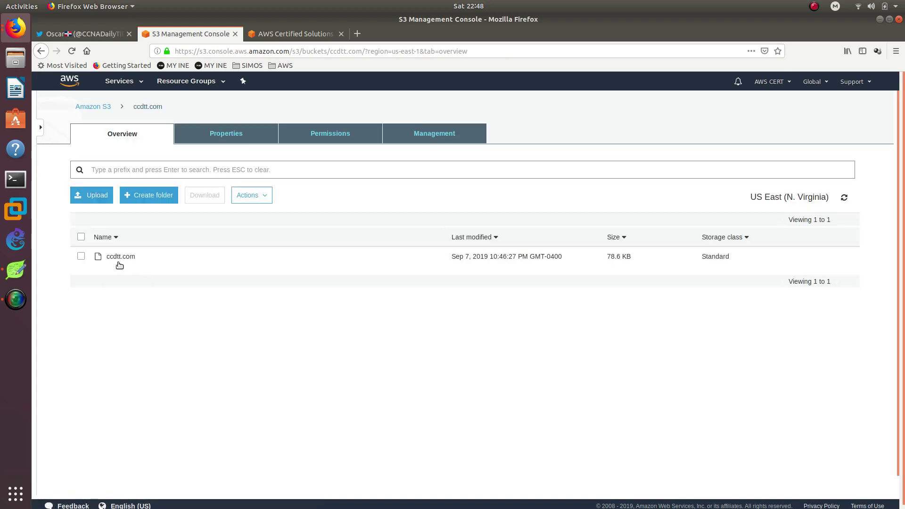
left_click(119, 264)
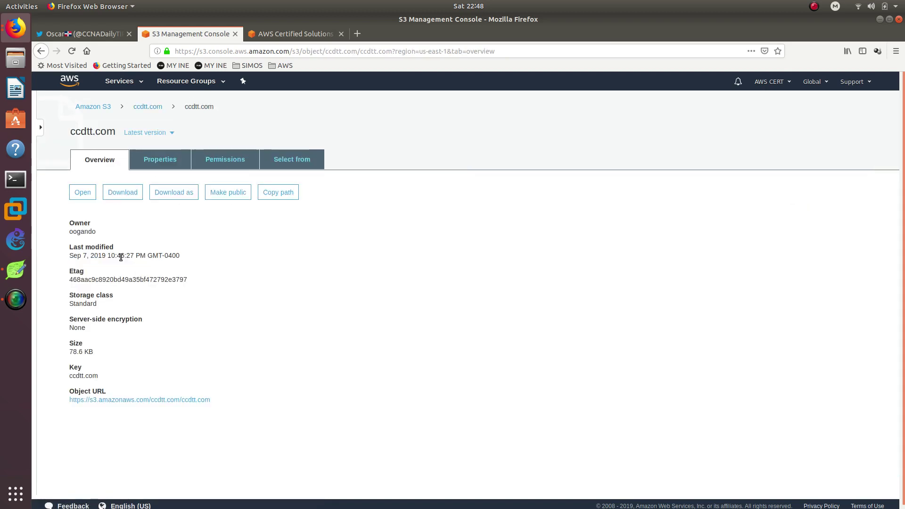
left_click(88, 401)
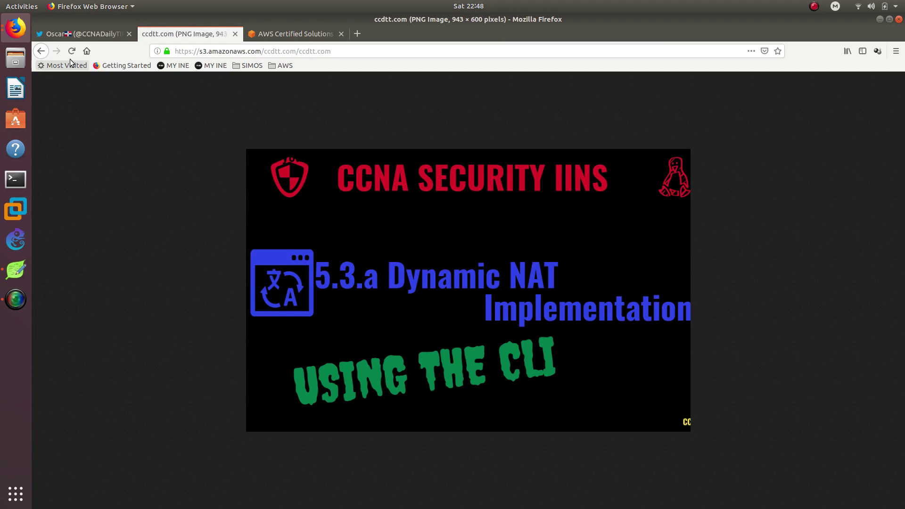
left_click(41, 51)
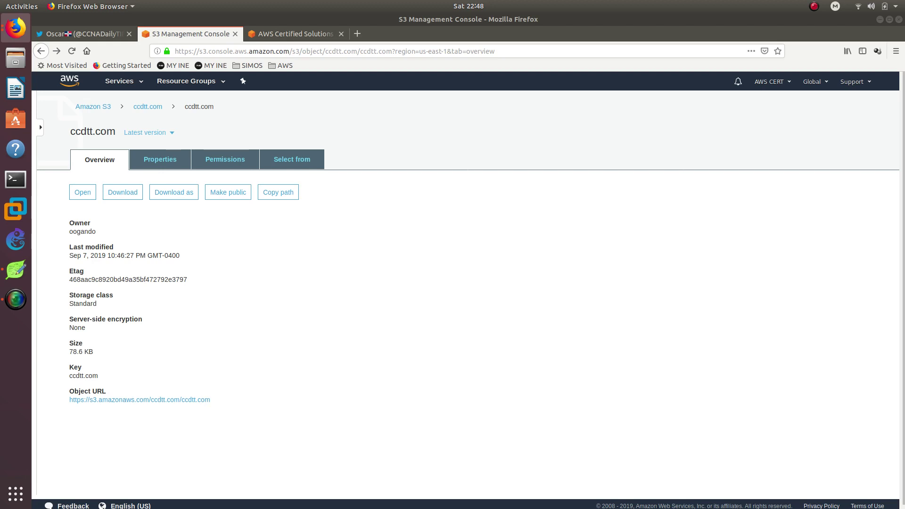
- Enable versioning in the ccdtt.com bucket's properties and save the setting
left_click(148, 107)
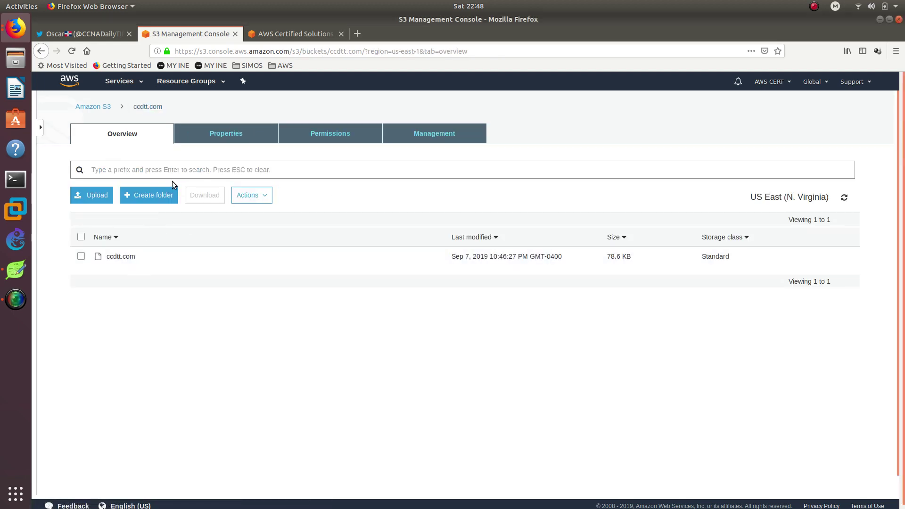
left_click(102, 107)
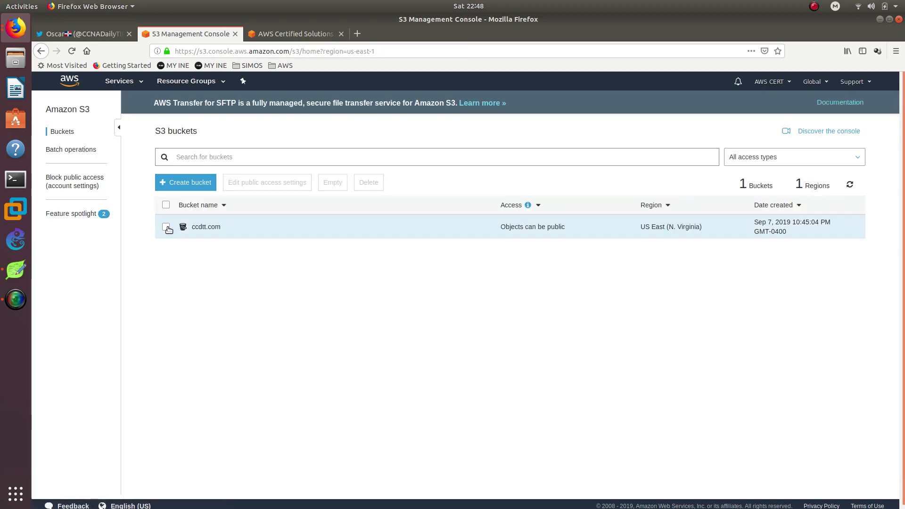
left_click(166, 227)
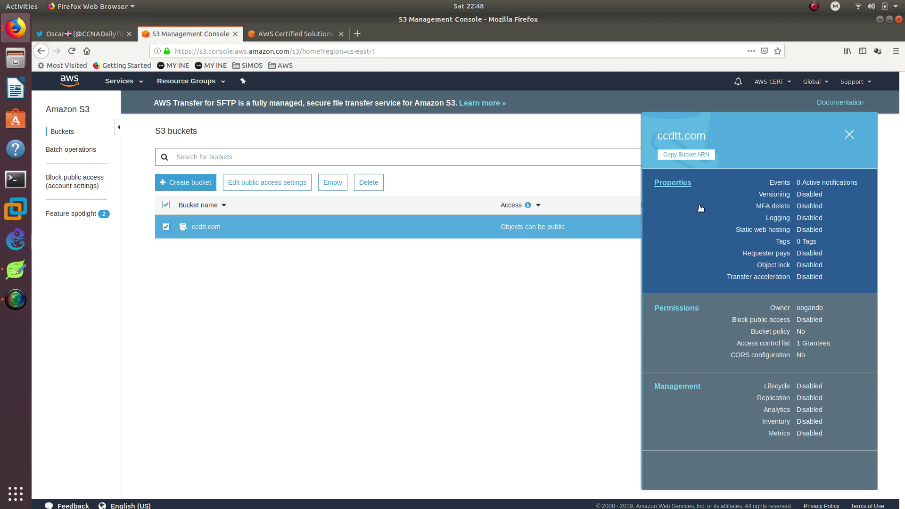
left_click(684, 186)
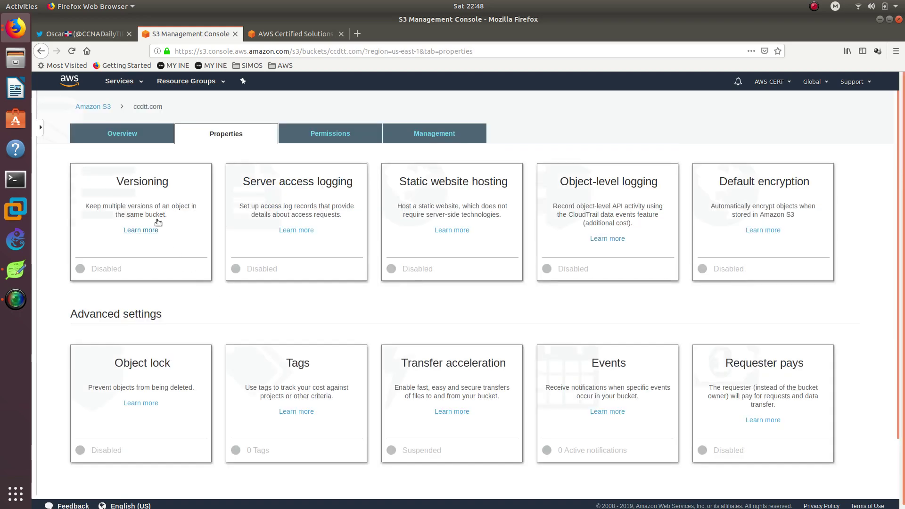
left_click(149, 192)
scroll(149, 195, "down", 1)
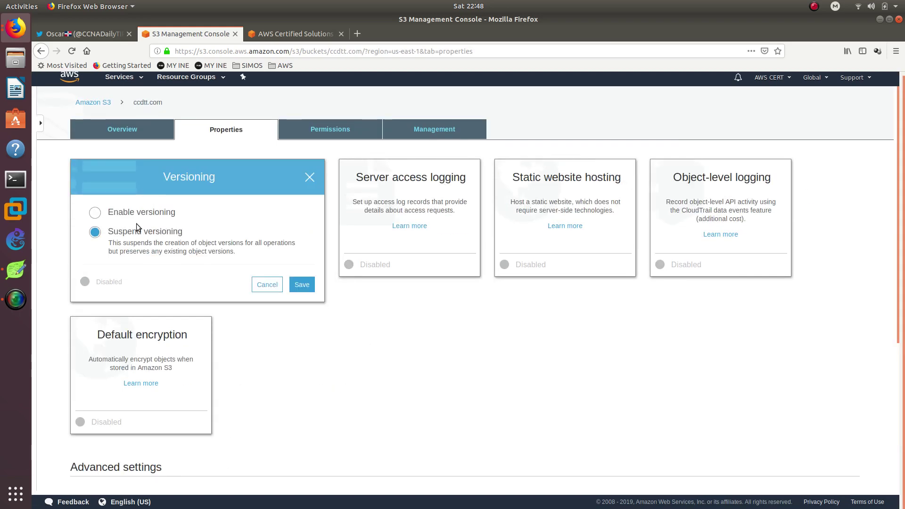
left_click(149, 212)
left_click(310, 283)
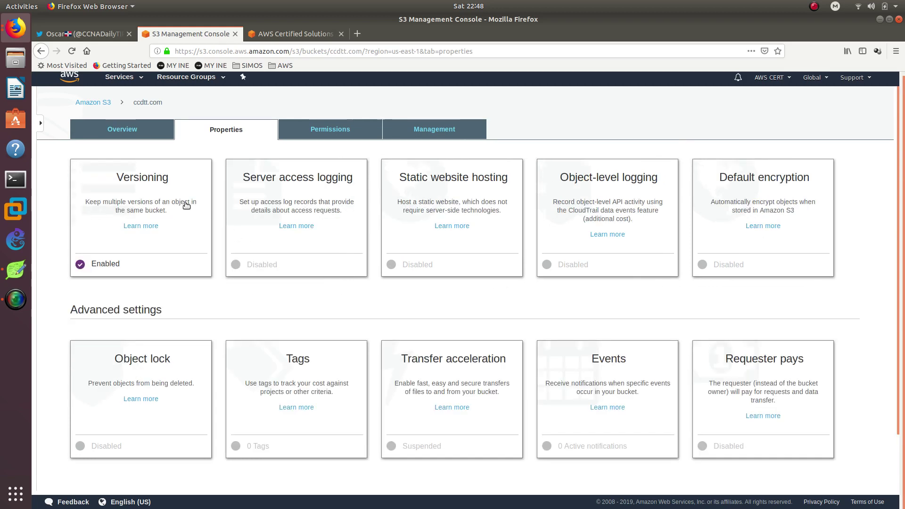
left_click(182, 200)
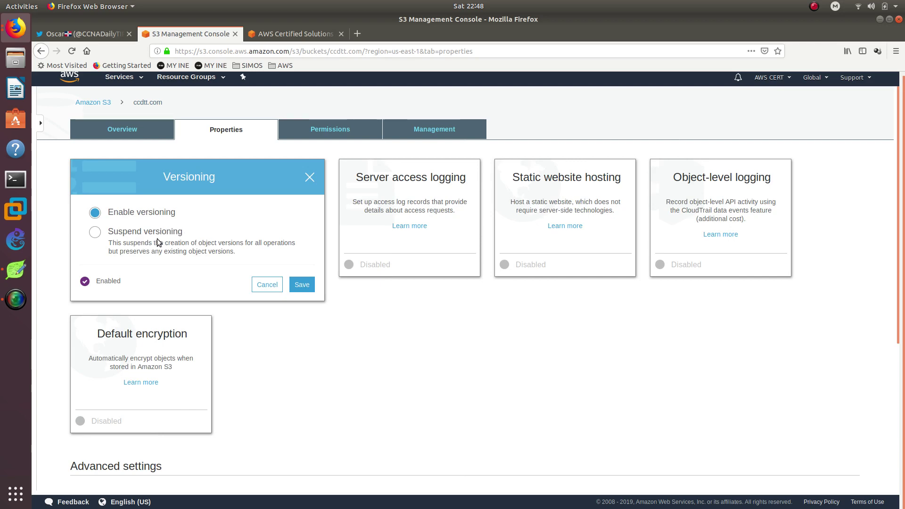
left_click(302, 285)
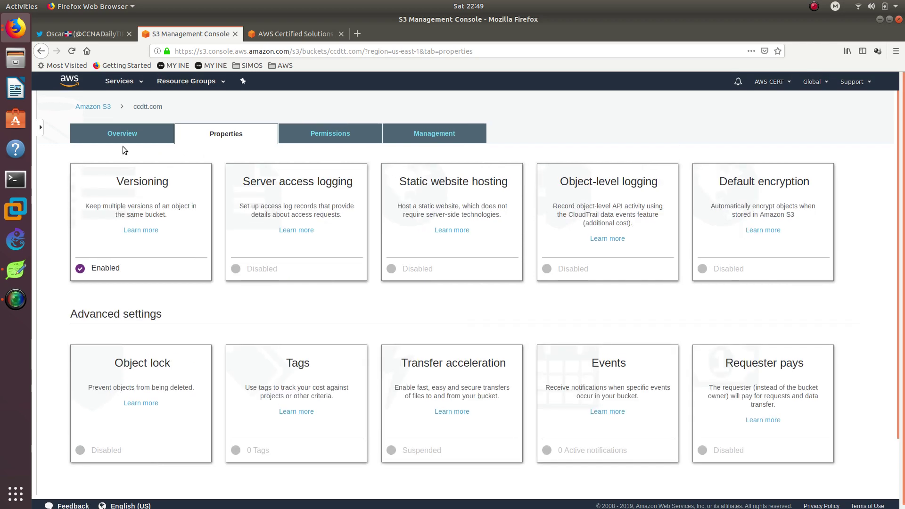
- Reopen the ccdtt.com bucket, show its object versions to examine them, and hide the versions again
left_click(105, 107)
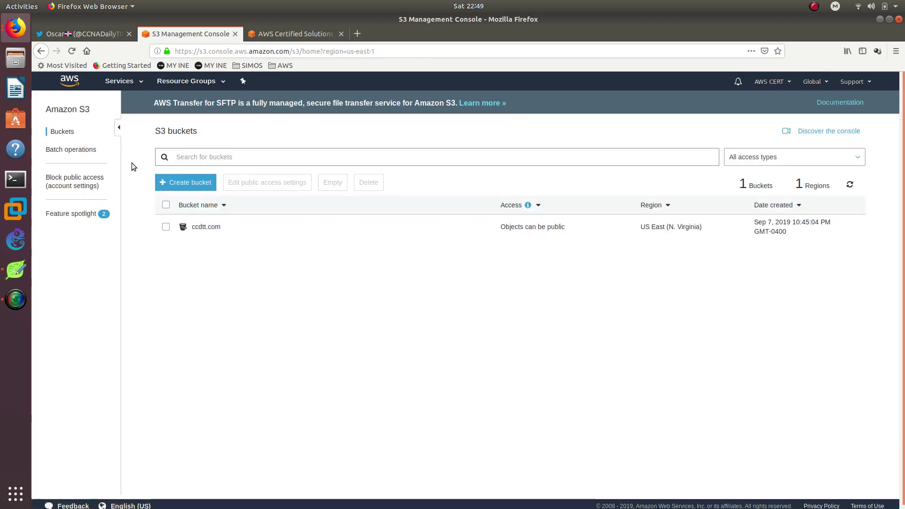
left_click(206, 228)
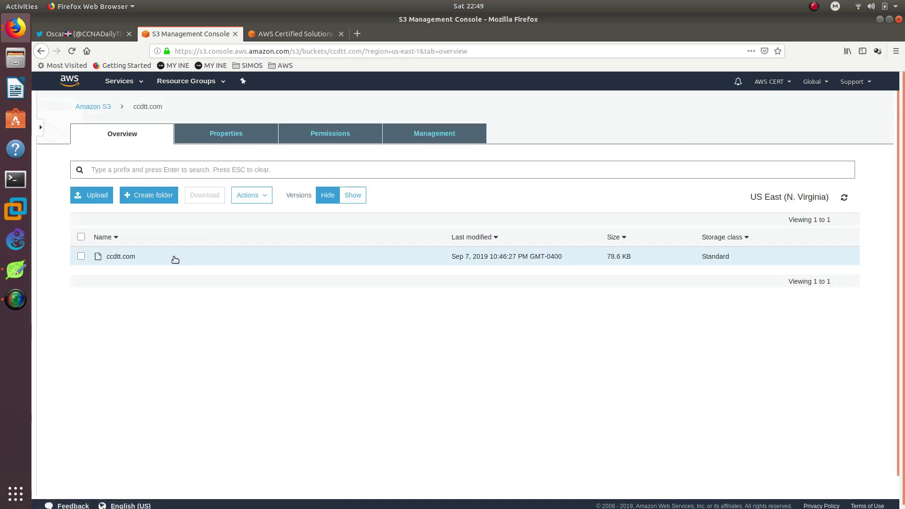
left_click(352, 195)
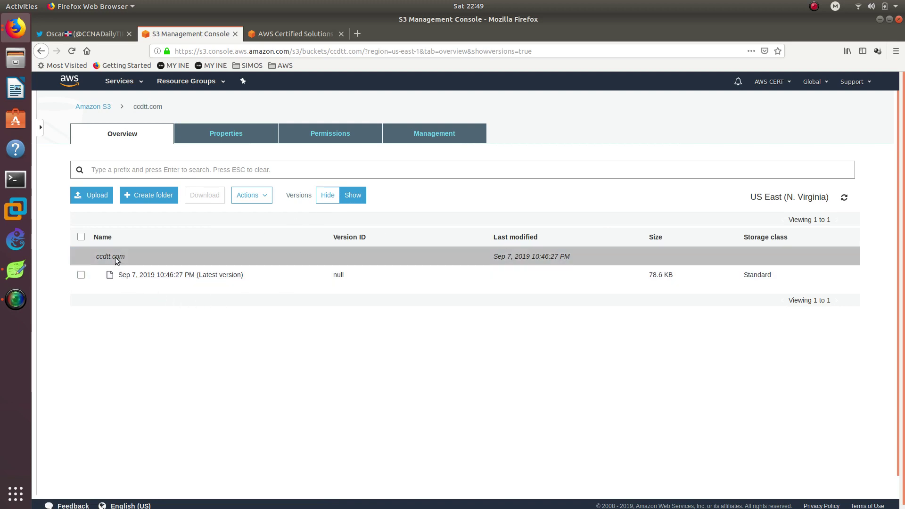
left_click(329, 196)
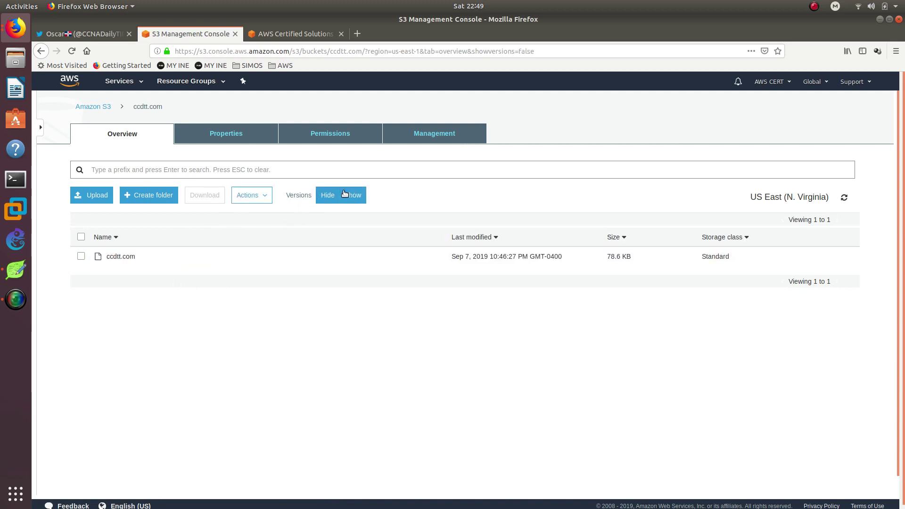
- Delete the ccdtt.com object from the bucket while versions are hidden
left_click(81, 238)
left_click(250, 195)
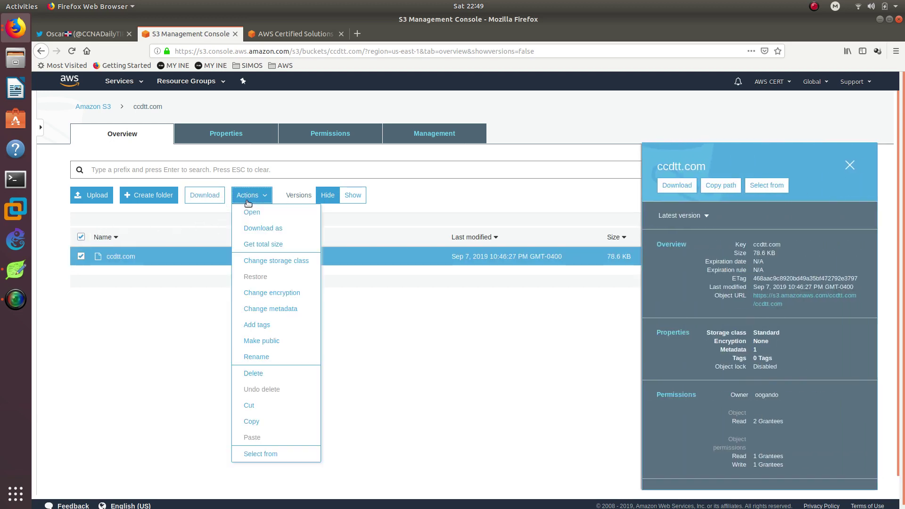
left_click(270, 374)
left_click(606, 403)
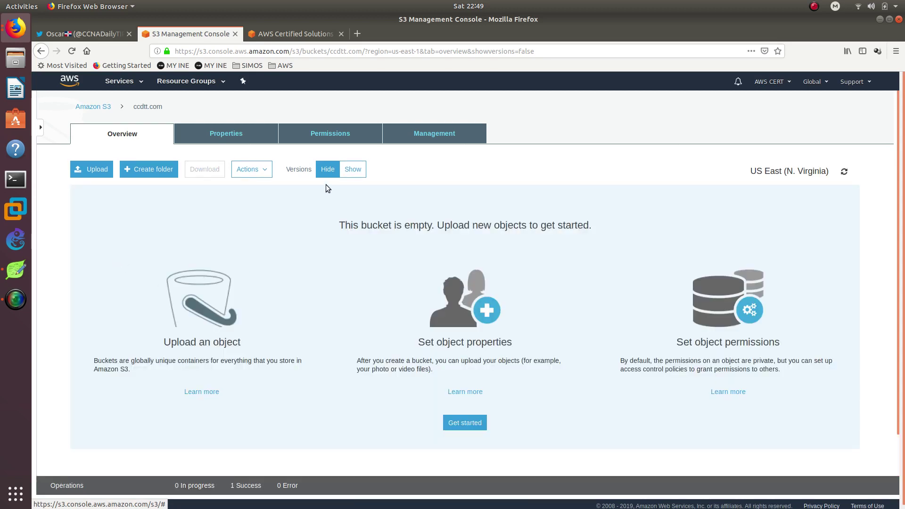
- Restore the deleted ccdtt.com object by deleting its delete marker from the version list, and hide the versions again
left_click(353, 170)
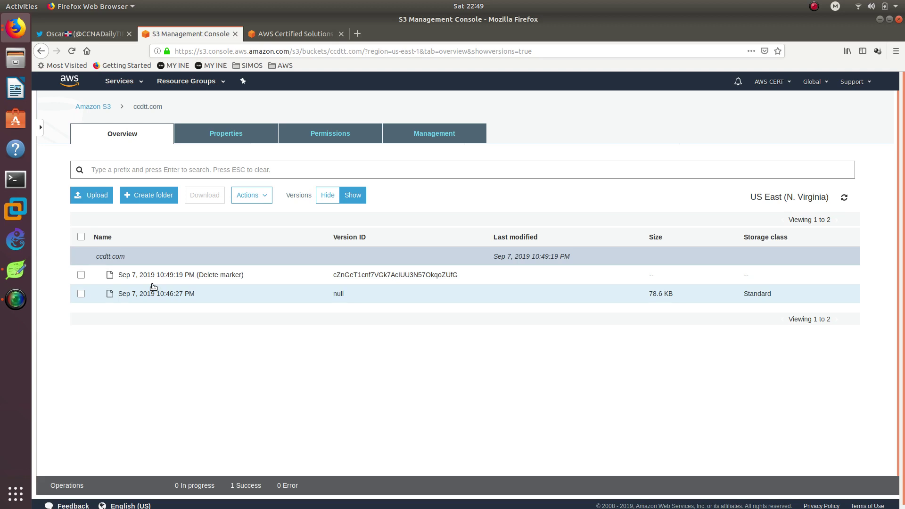
left_click(81, 275)
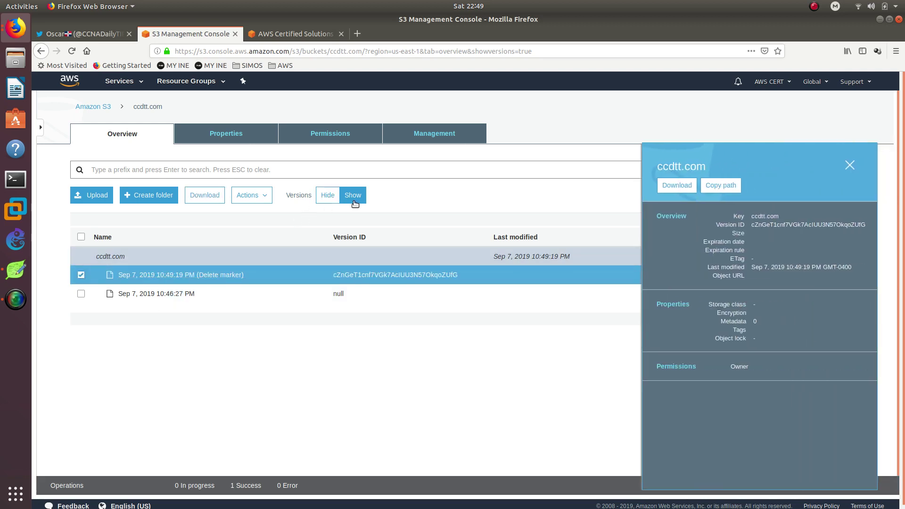
left_click(241, 198)
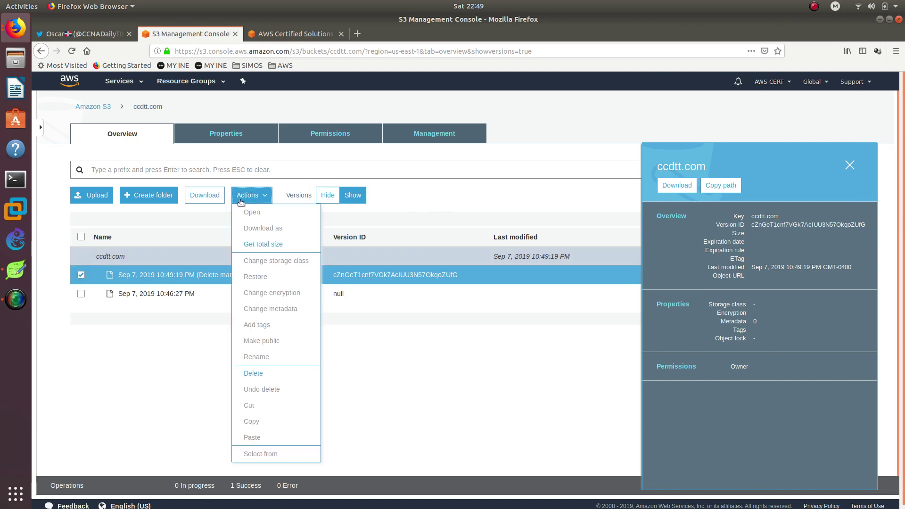
left_click(259, 374)
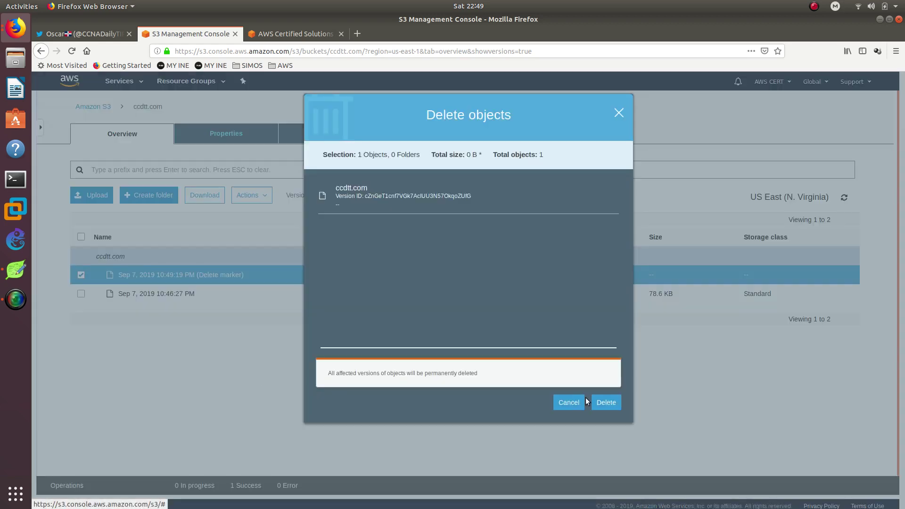
left_click(606, 403)
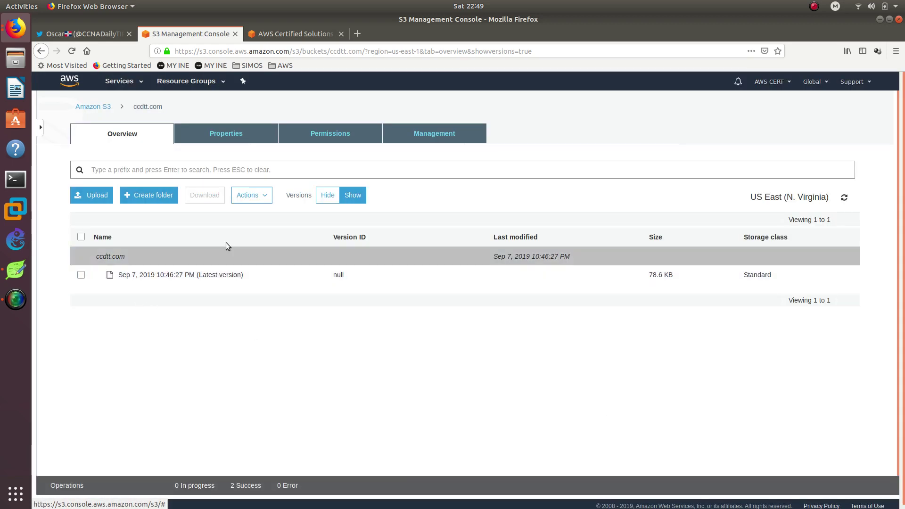
left_click(327, 195)
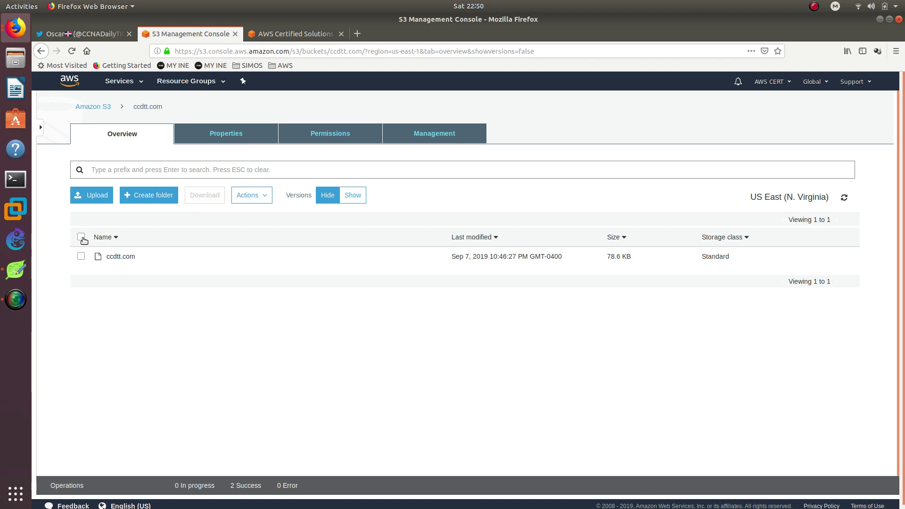
- Start a lifecycle rule named "test" for the ccdtt.com bucket, without a scope filter, and proceed to its transitions
left_click(93, 106)
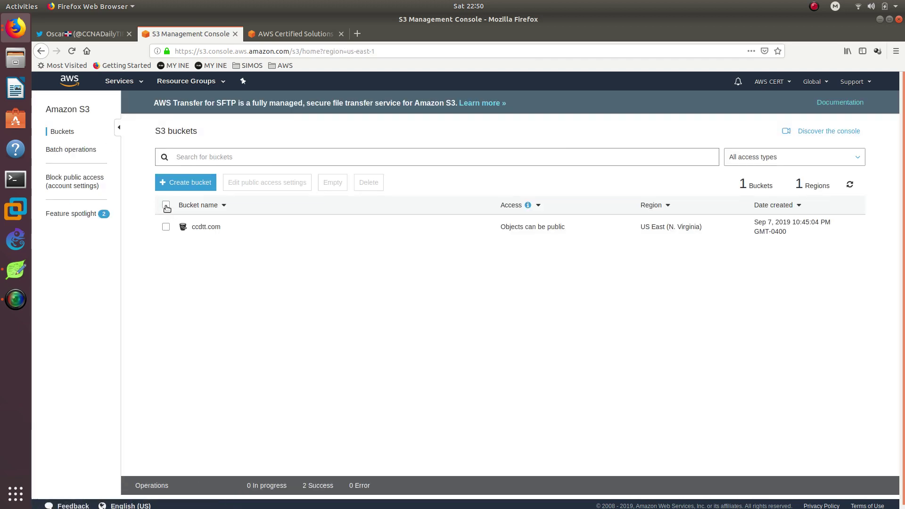
left_click(166, 204)
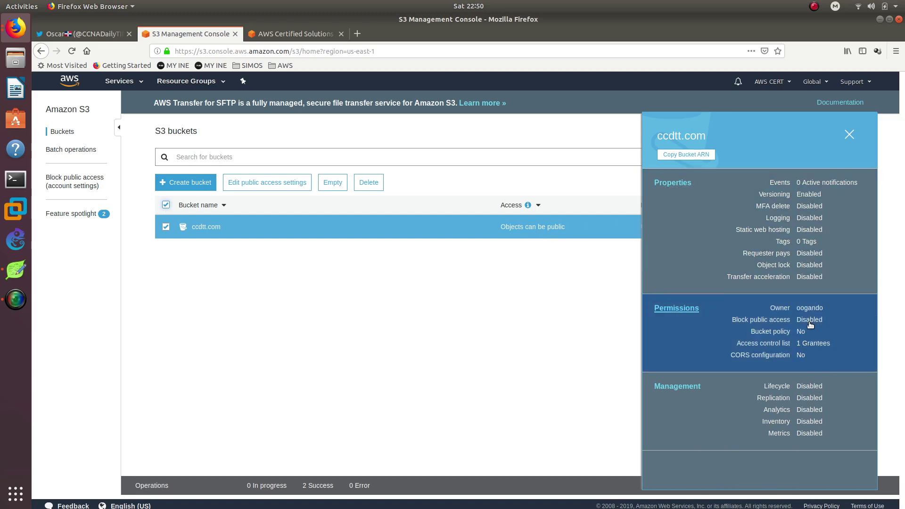
left_click(724, 400)
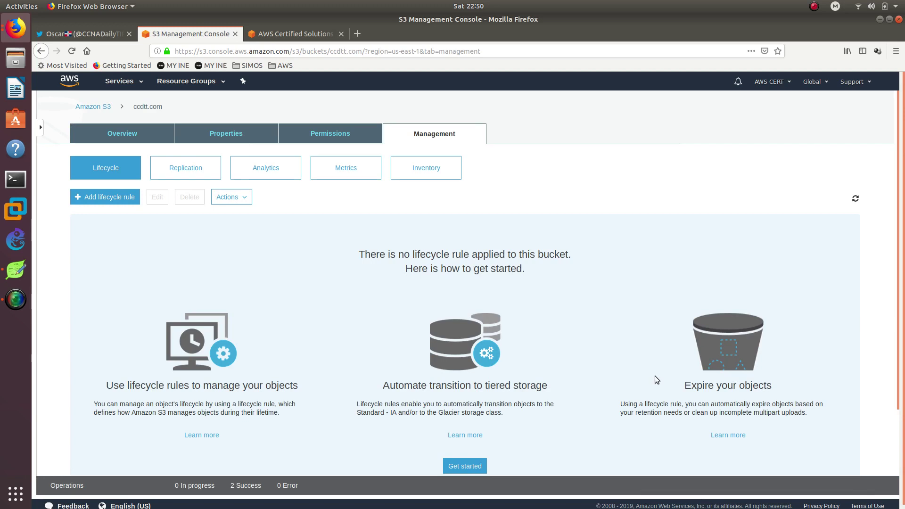
left_click(111, 197)
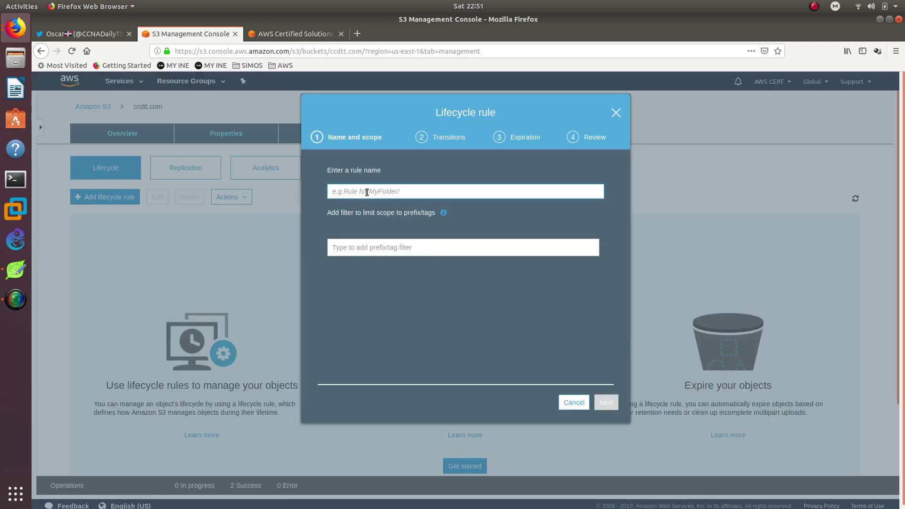
type("test")
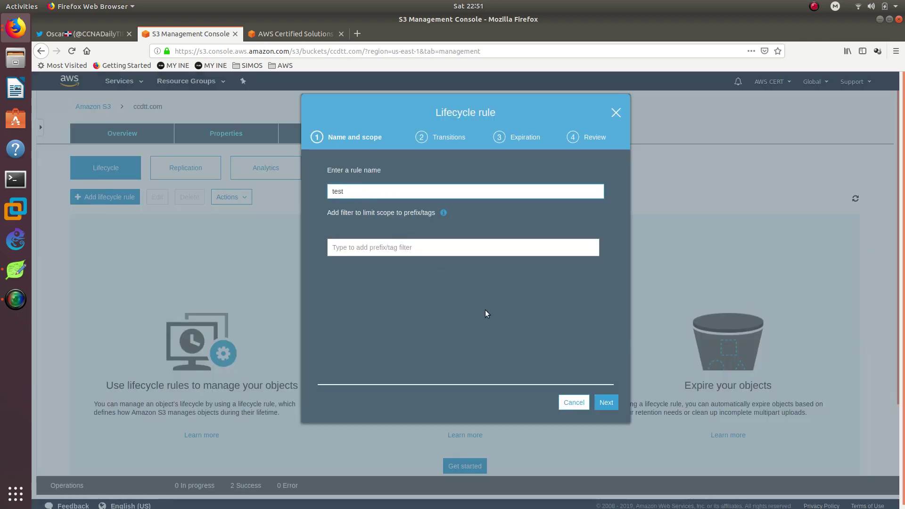
left_click(606, 402)
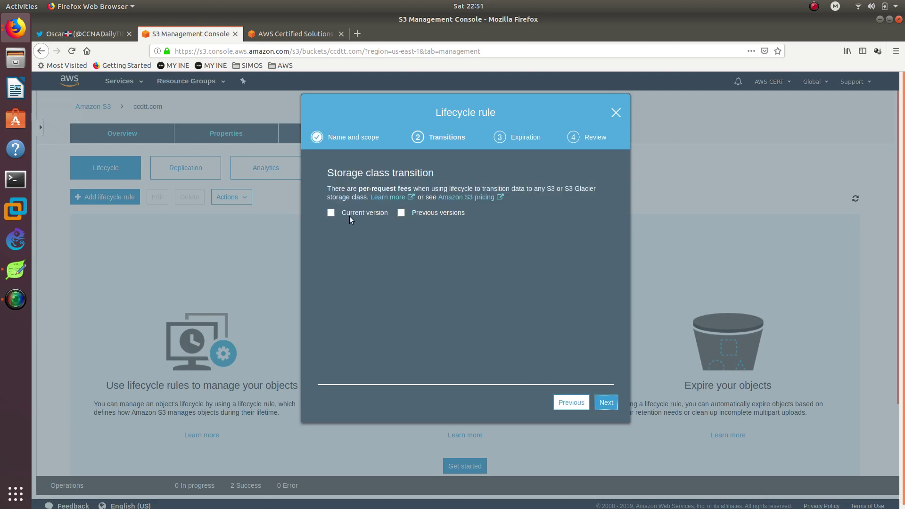
- Add a lifecycle transition that moves current object versions to Standard-IA 30 days after creation
left_click(354, 213)
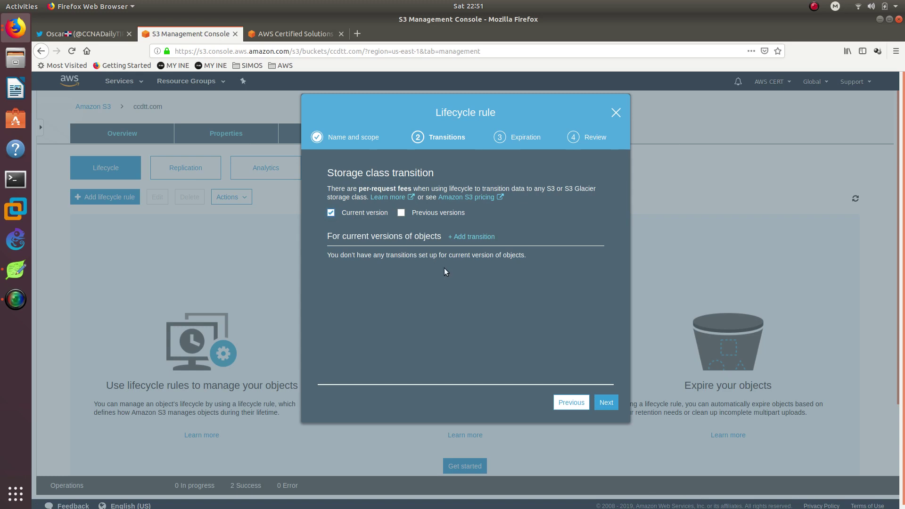
left_click(463, 238)
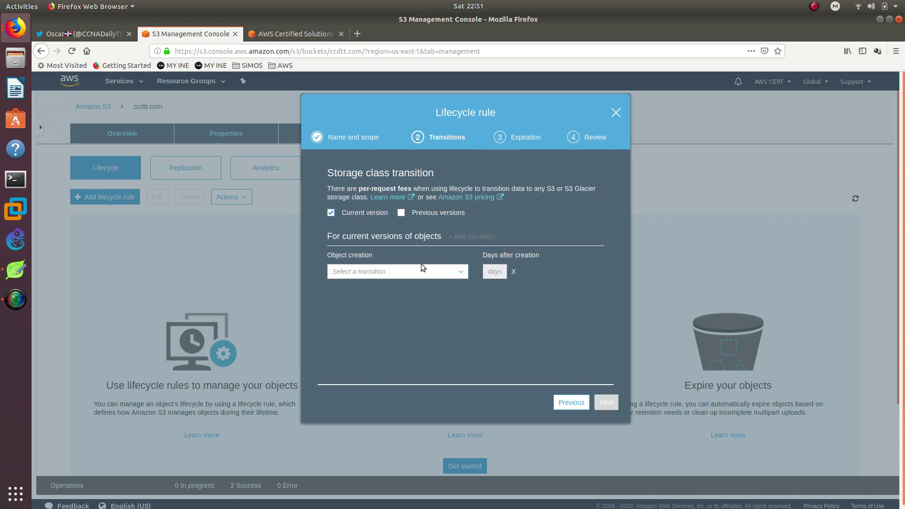
left_click(421, 270)
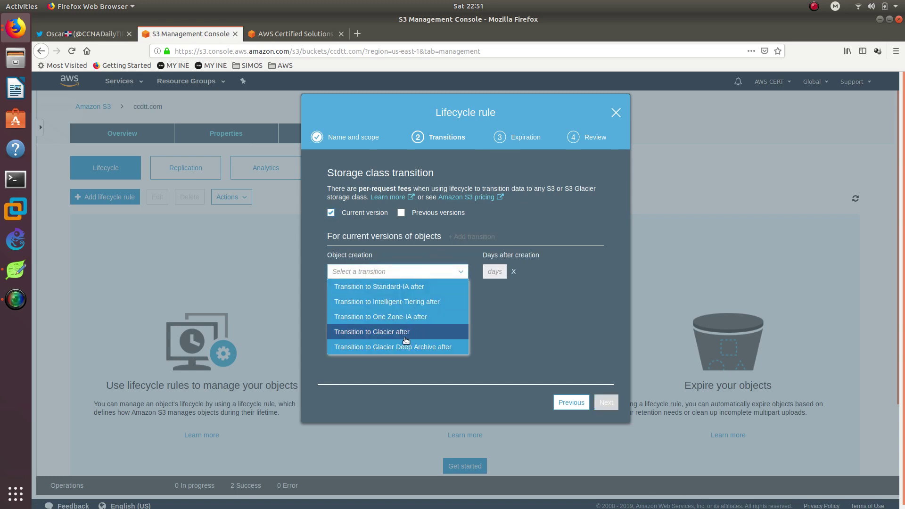
left_click(344, 333)
left_click(409, 274)
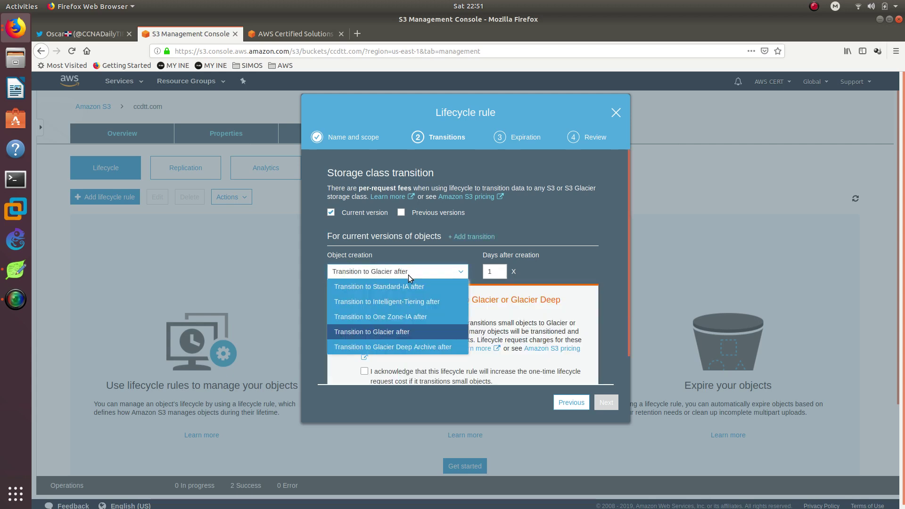
left_click(383, 288)
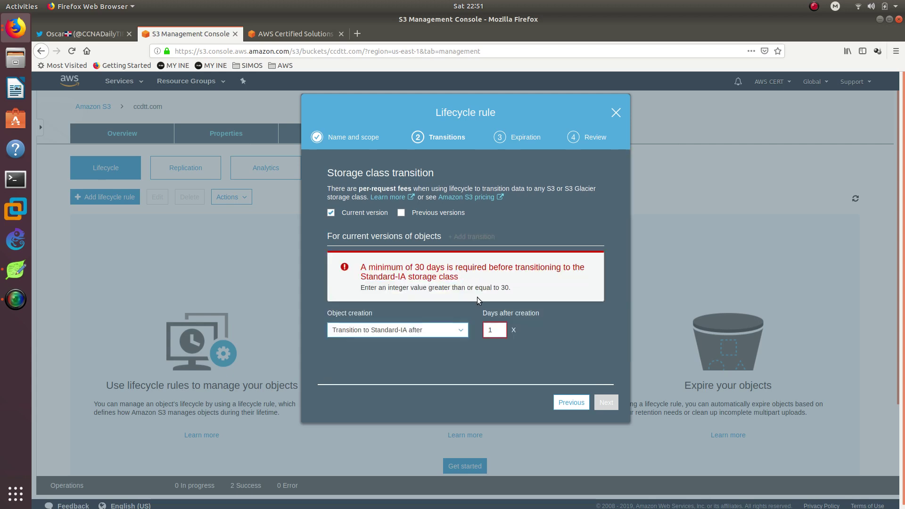
left_click(497, 328)
key("BackSpace")
type("30")
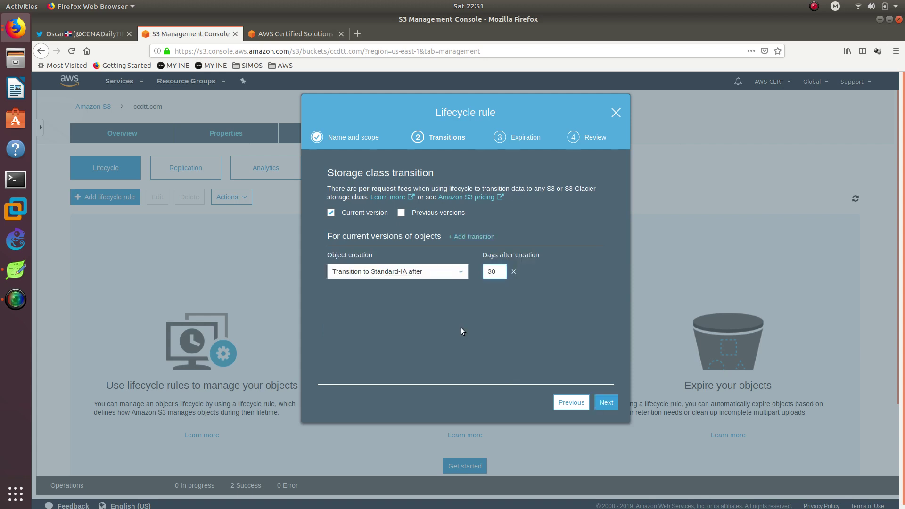
- Add a second transition to Glacier after 60 days, acknowledge the request cost for small objects, and proceed to expiration
left_click(452, 237)
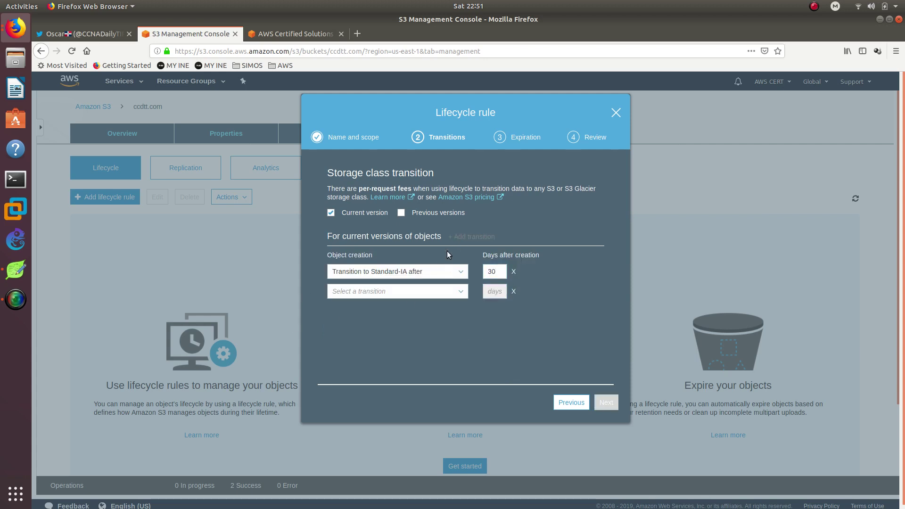
left_click(418, 291)
left_click(407, 357)
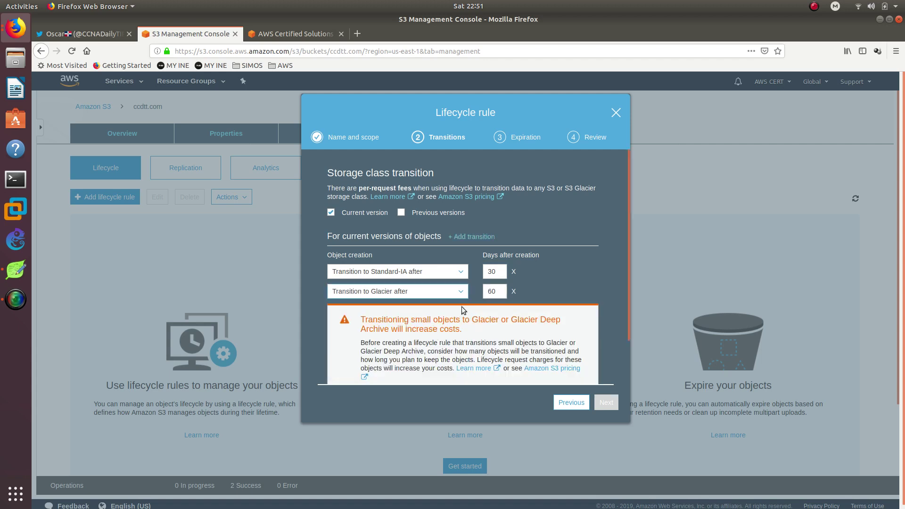
left_click(494, 292)
type("60")
scroll(325, 304, "down", 2)
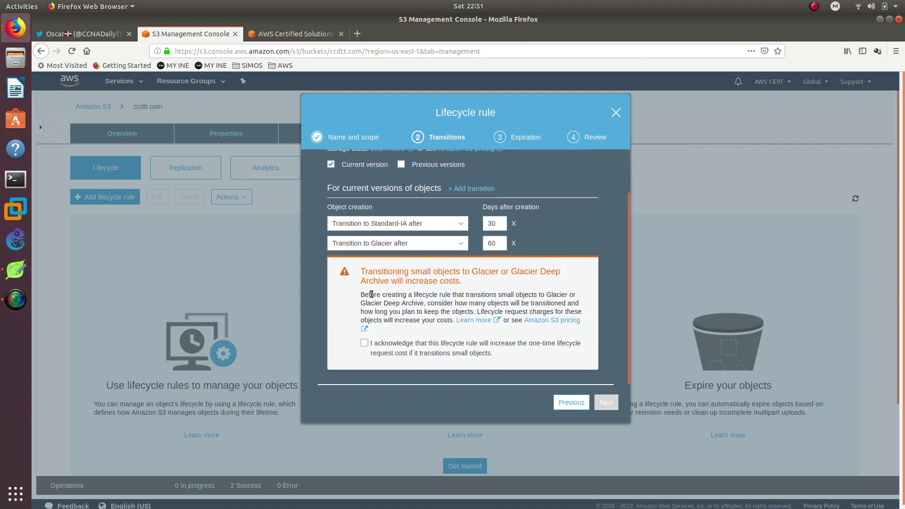
left_click(366, 346)
scroll(355, 336, "up", 2)
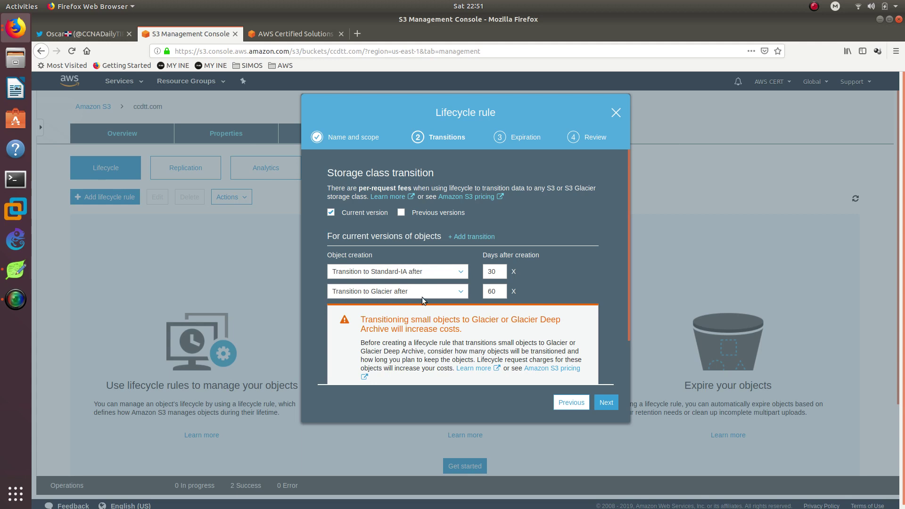
scroll(572, 368, "down", 2)
left_click(606, 404)
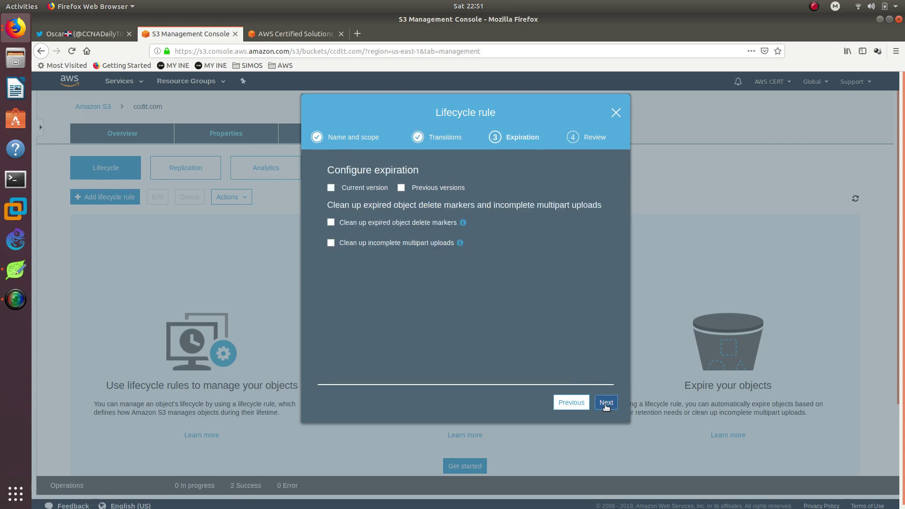
- Set current object versions to expire 120 days after creation, and save the lifecycle rule
left_click(331, 188)
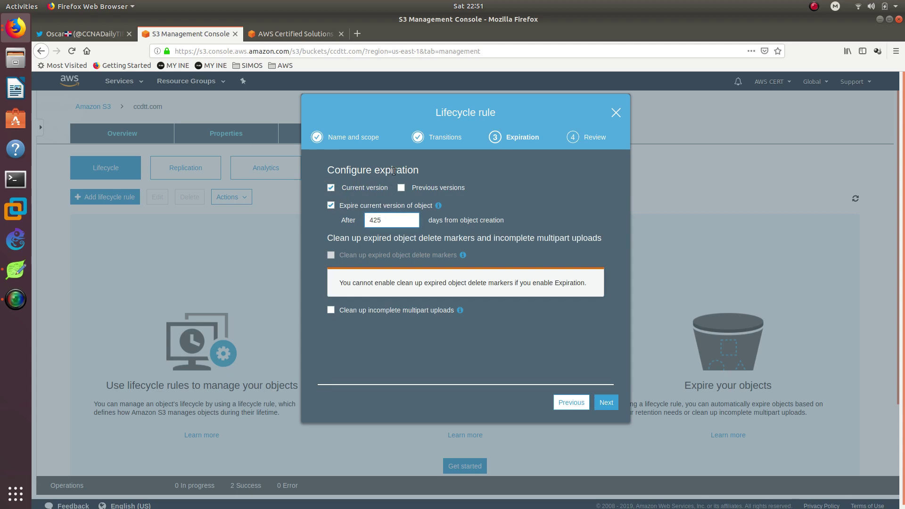
double_click(382, 221)
type("120")
left_click_drag(385, 221, 353, 221)
left_click(608, 402)
left_click(608, 402)
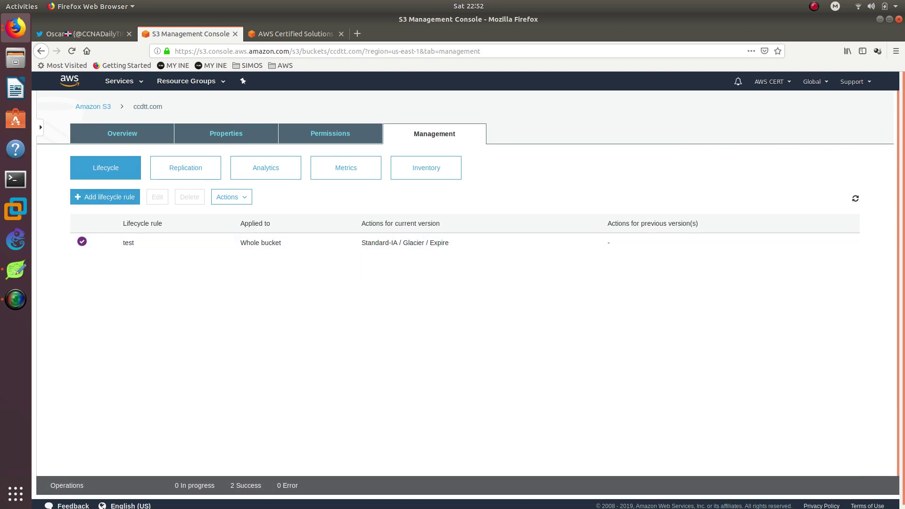
- Return to the bucket list and create a bucket named websiteccdtt.com with the default settings
key("alt+Tab")
left_click(104, 107)
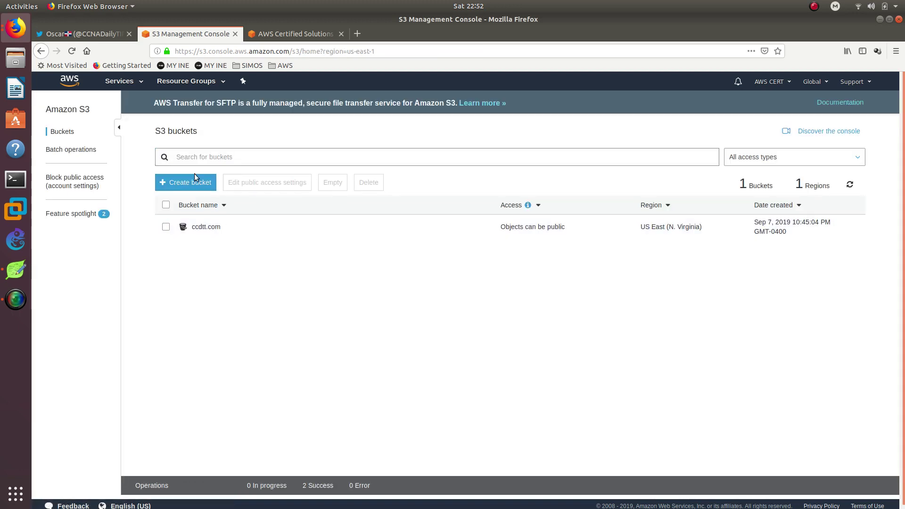
left_click(195, 181)
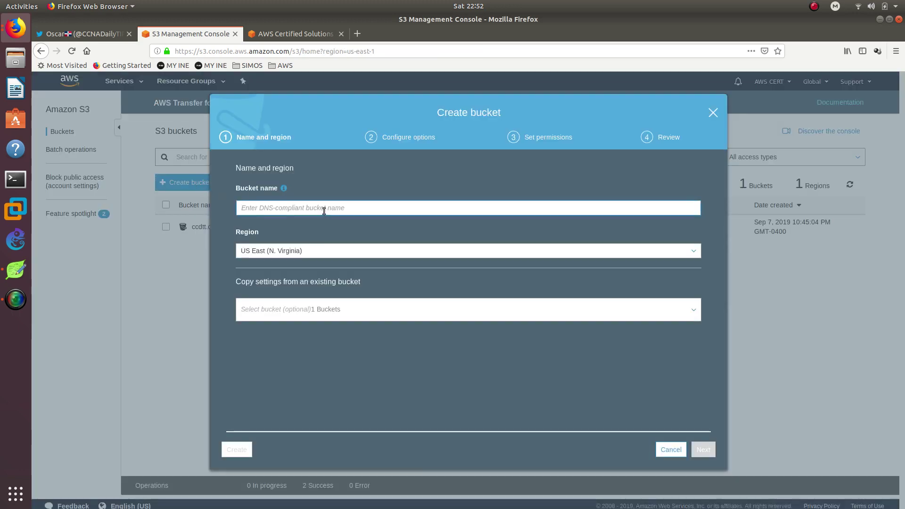
type("websi")
type("tecc")
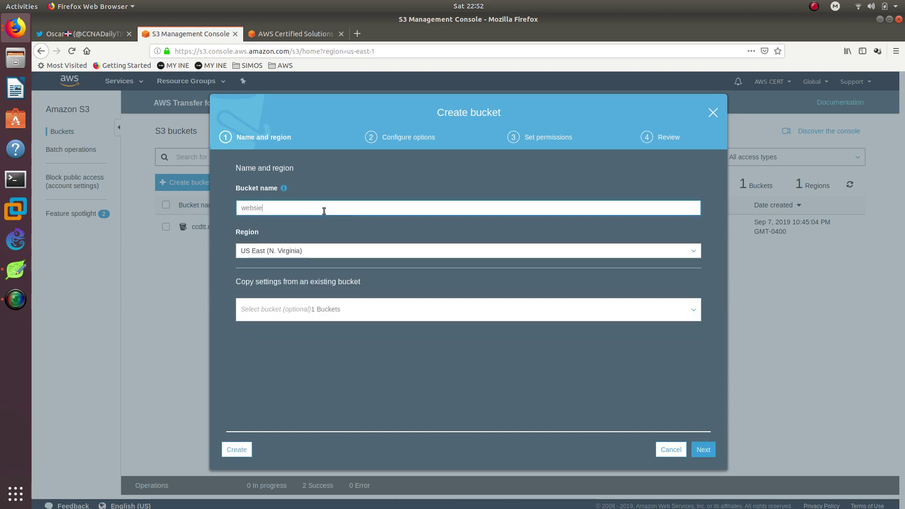
type("dtt.com")
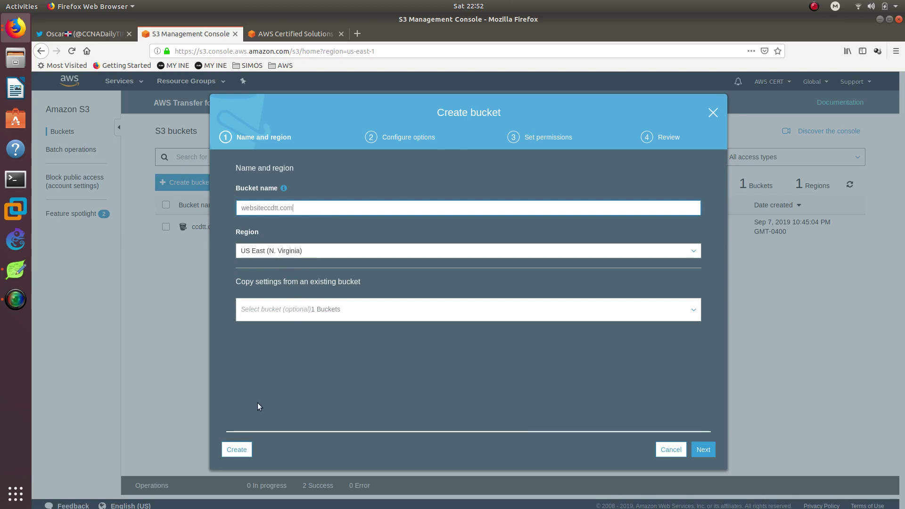
left_click(240, 449)
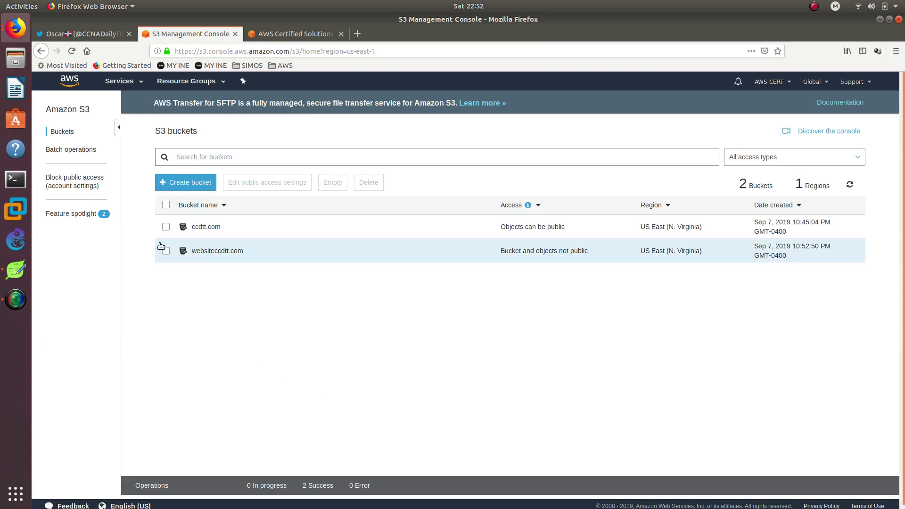
- Open the static website hosting settings in the properties of the websiteccdtt.com bucket
left_click(166, 251)
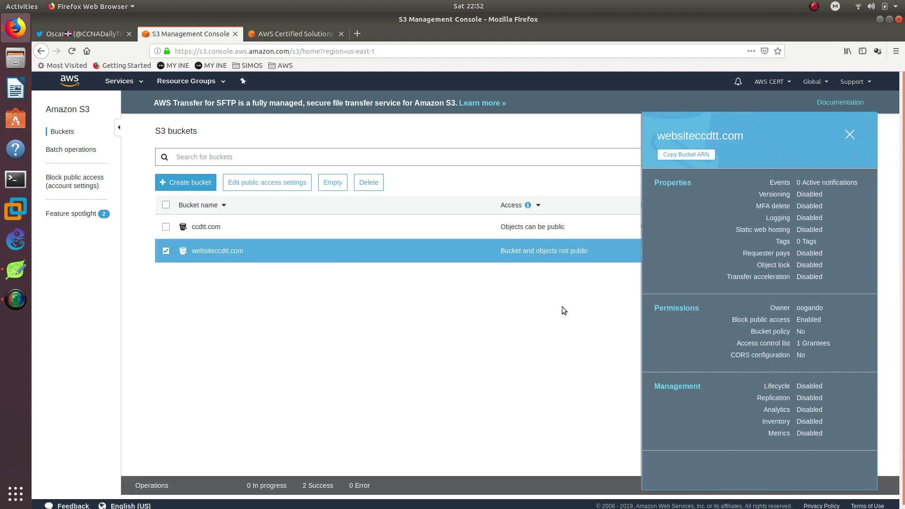
left_click(691, 232)
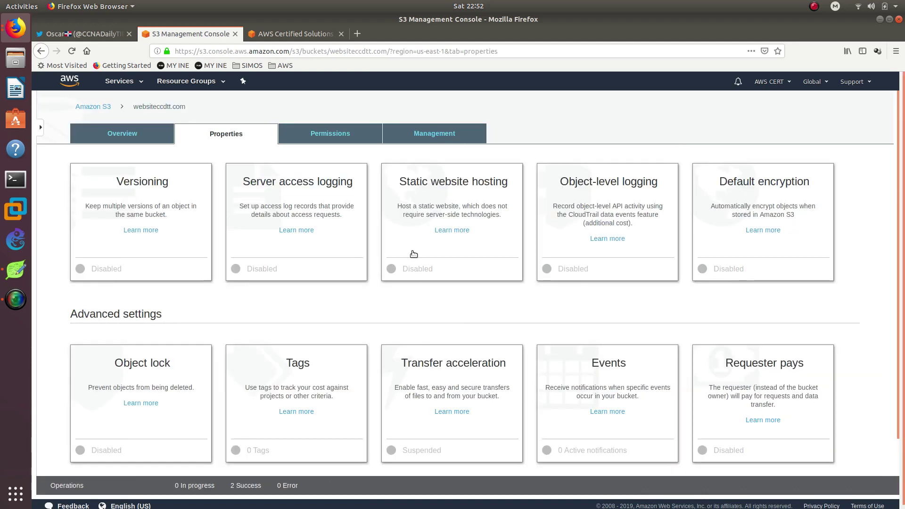
left_click(414, 255)
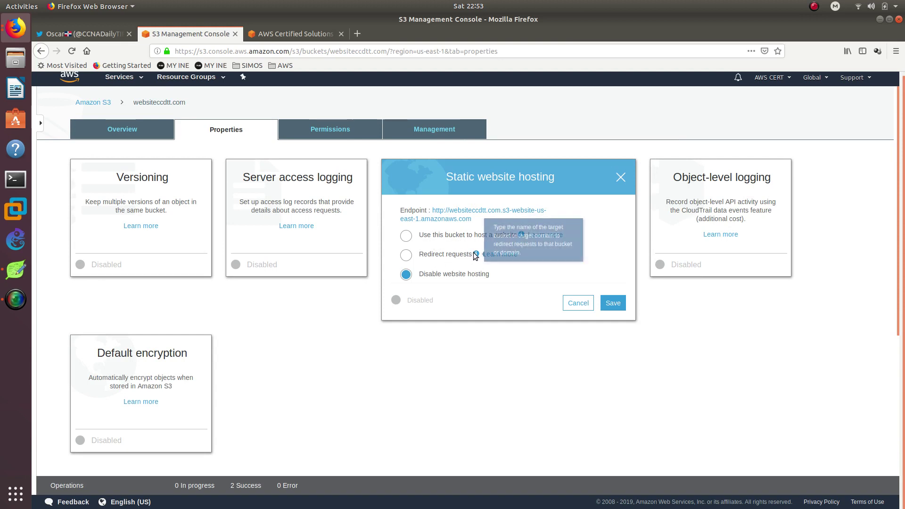
mouse_move(477, 256)
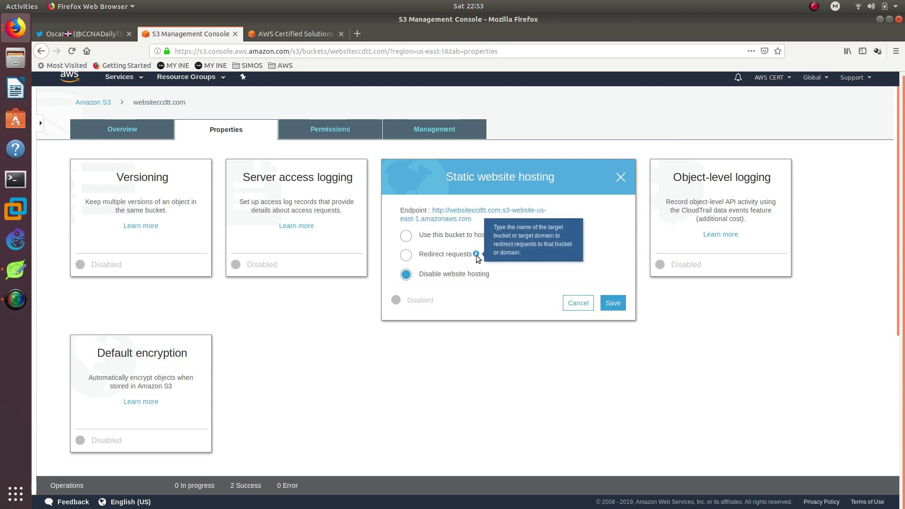
- Use the bucket to host a website with index.html as the index document, and save the hosting settings
left_click(441, 237)
left_click(450, 272)
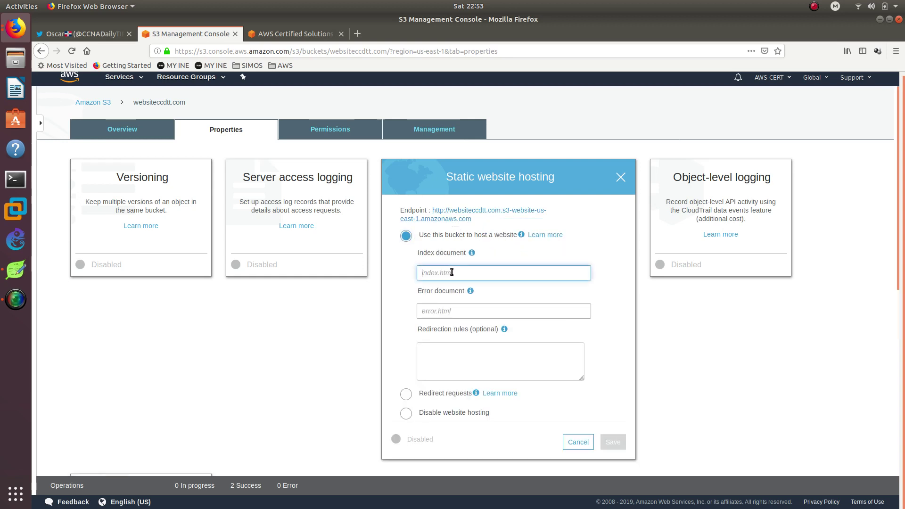
type("index")
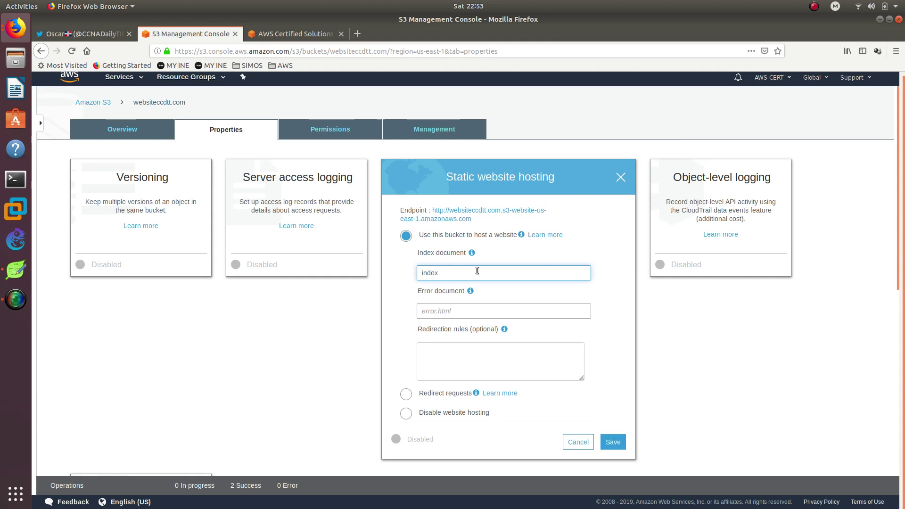
type(".htrm")
key("BackSpace")
key("BackSpace")
type("ml")
left_click(433, 297)
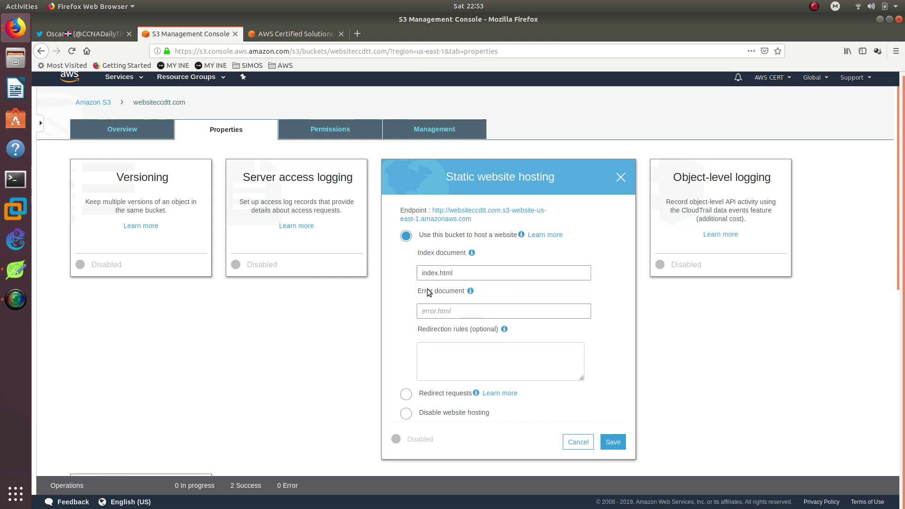
left_click(613, 442)
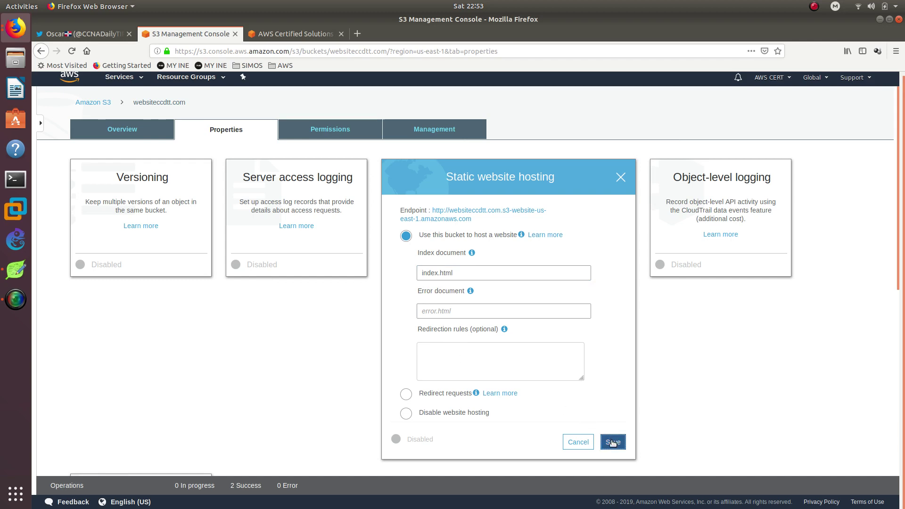
- Open the file upload for the websiteccdtt.com bucket, and switch to Leafpad to clear all text from its untitled document
left_click(119, 126)
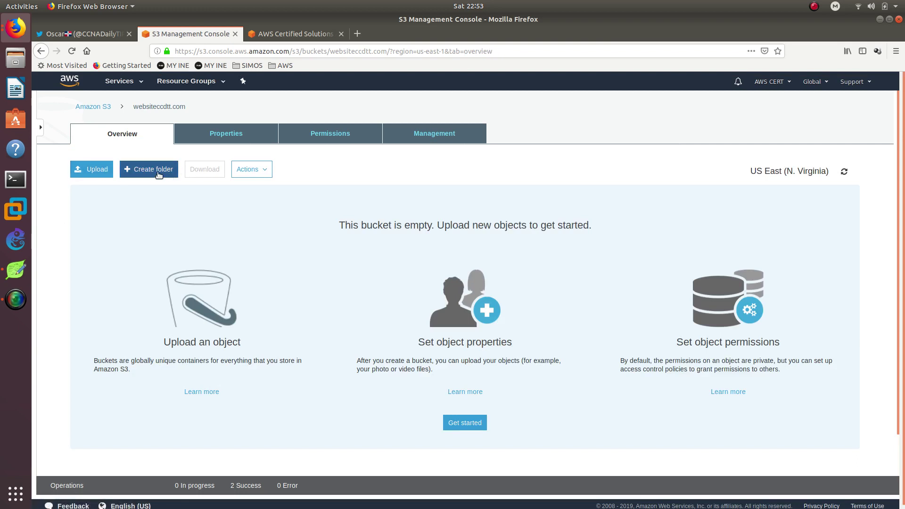
left_click(106, 174)
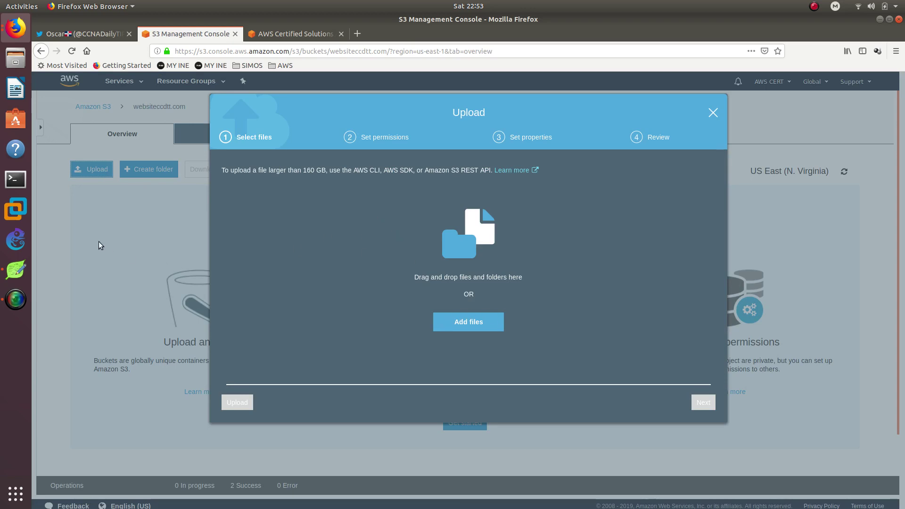
key("super")
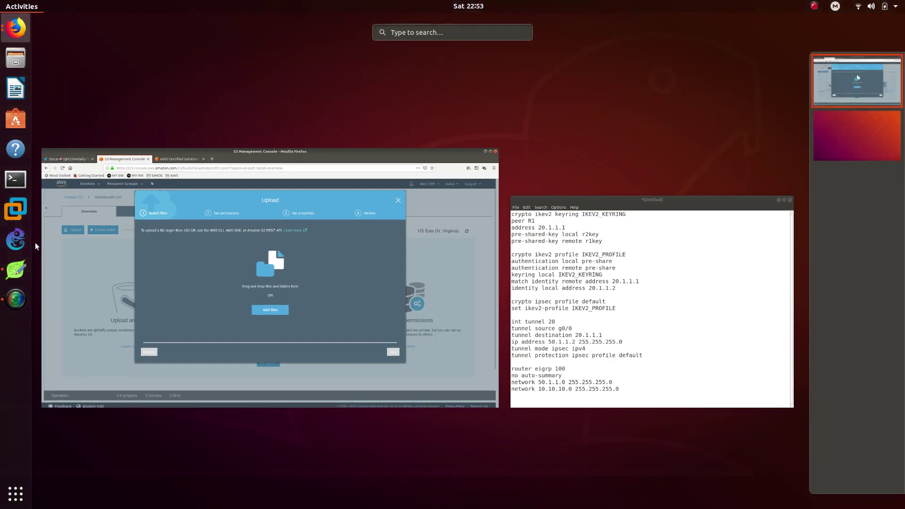
type("leaf")
key("Return")
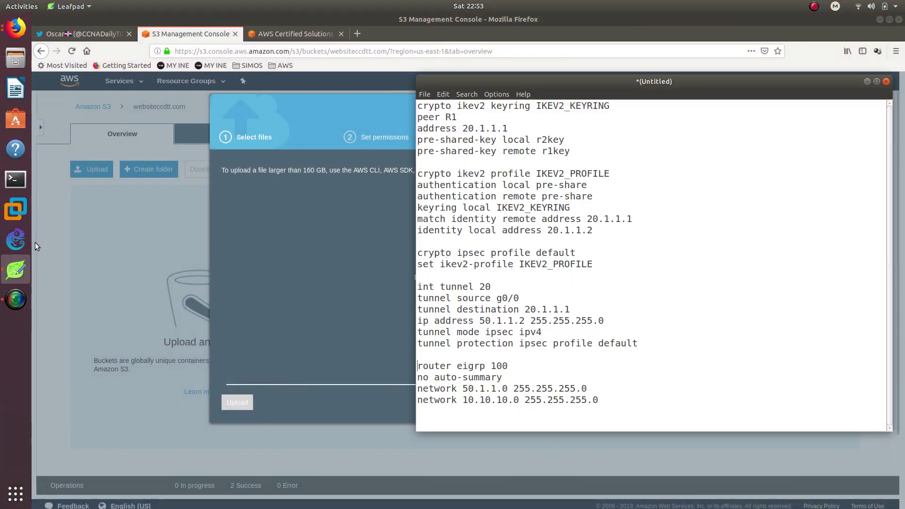
left_click_drag(576, 90, 546, 94)
key("ctrl+a")
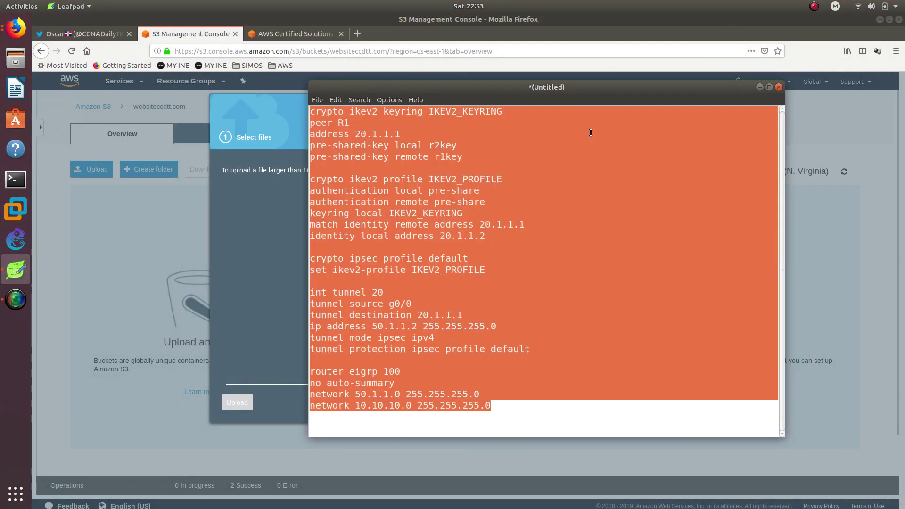
key("BackSpace")
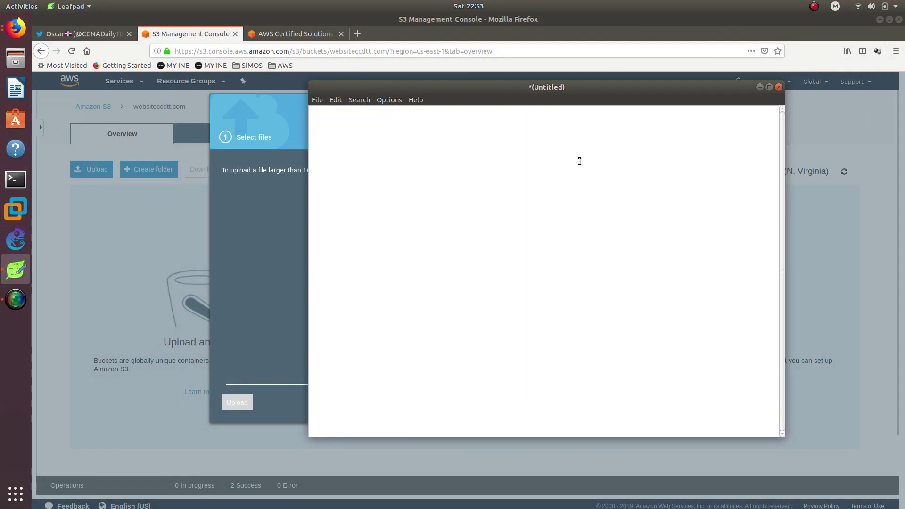
- Switch back to Firefox and search the web for "simple html page" in a new browser tab
left_click(342, 47)
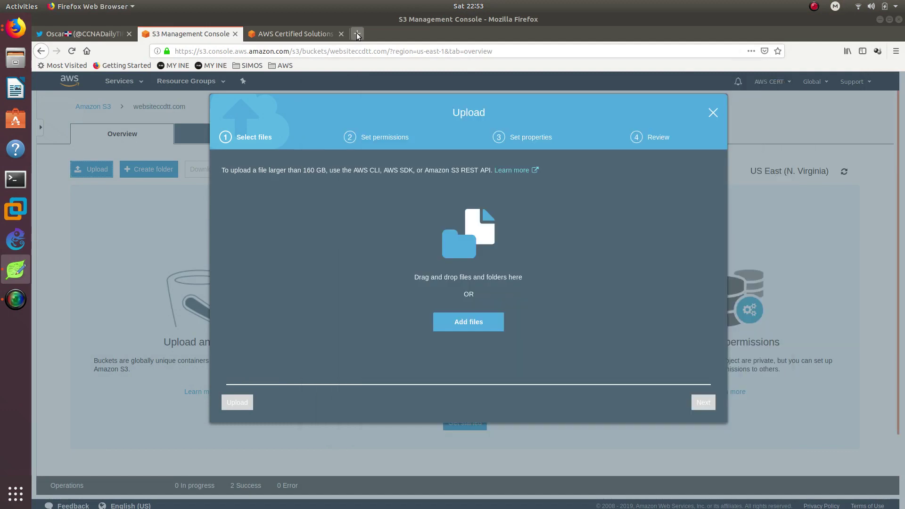
left_click(357, 34)
type("h")
key("BackSpace")
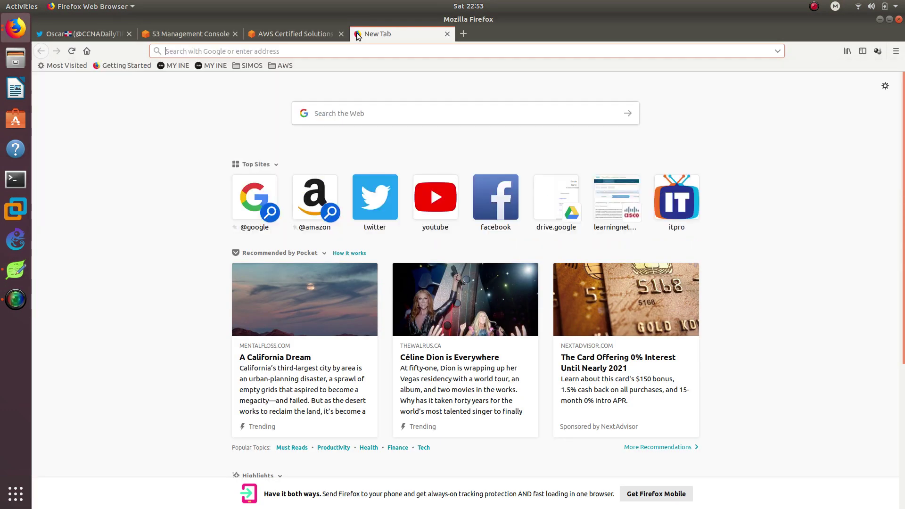
type("sime")
key("BackSpace")
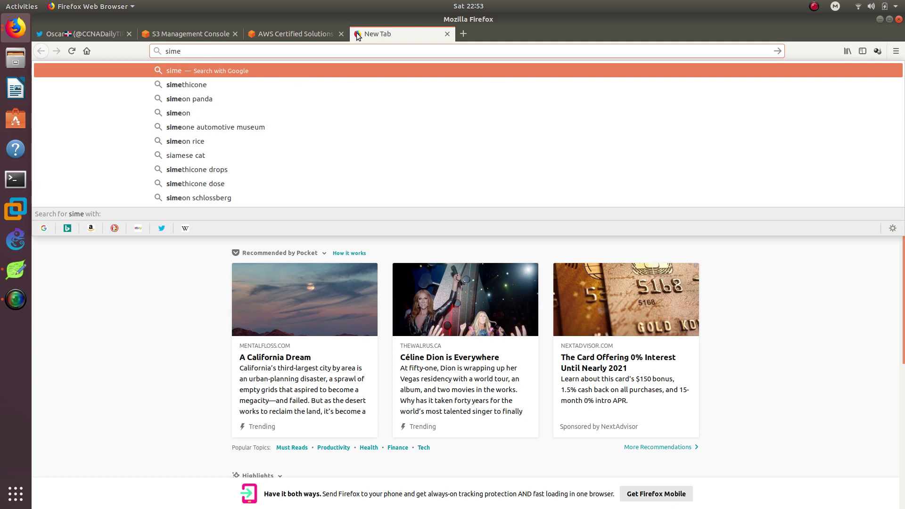
type("ple html")
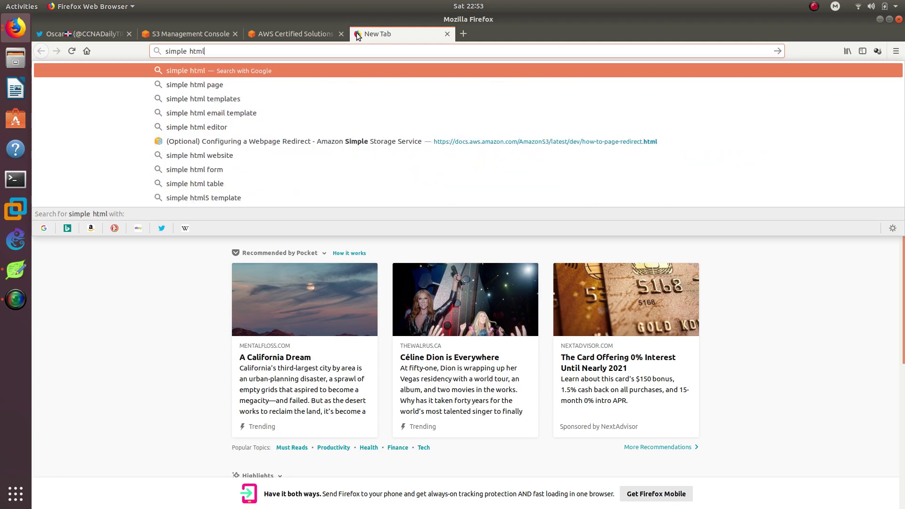
key("Down")
key("Return")
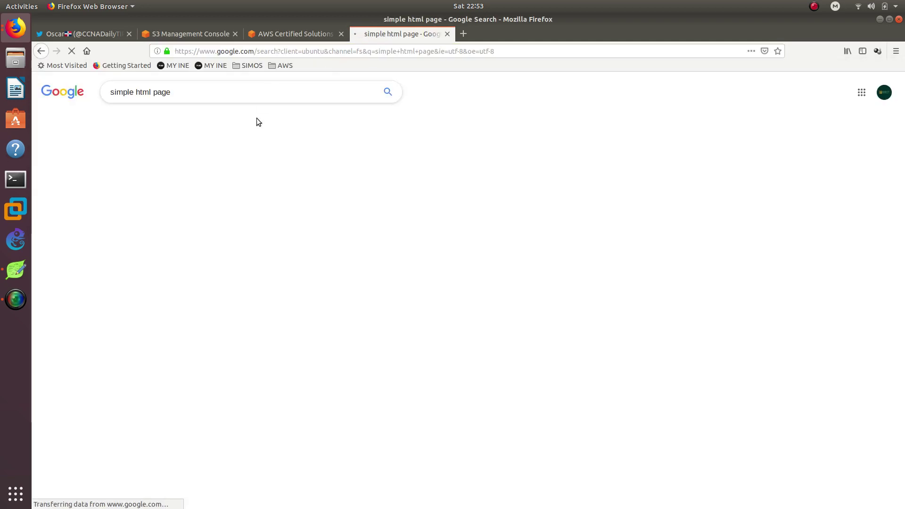
- Open the w3schools HTML Examples page from the search results and open its HTML headings example
left_click(148, 169)
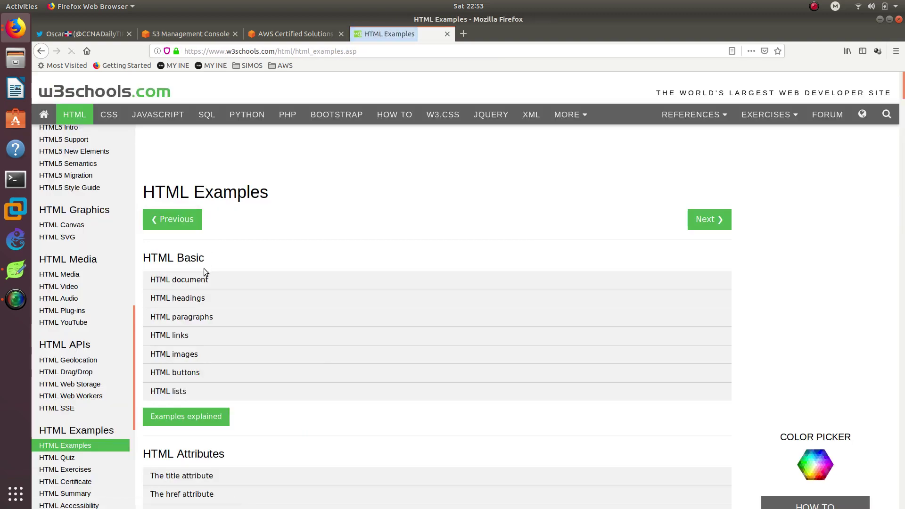
scroll(207, 271, "down", 5)
scroll(206, 264, "down", 5)
scroll(206, 265, "up", 10)
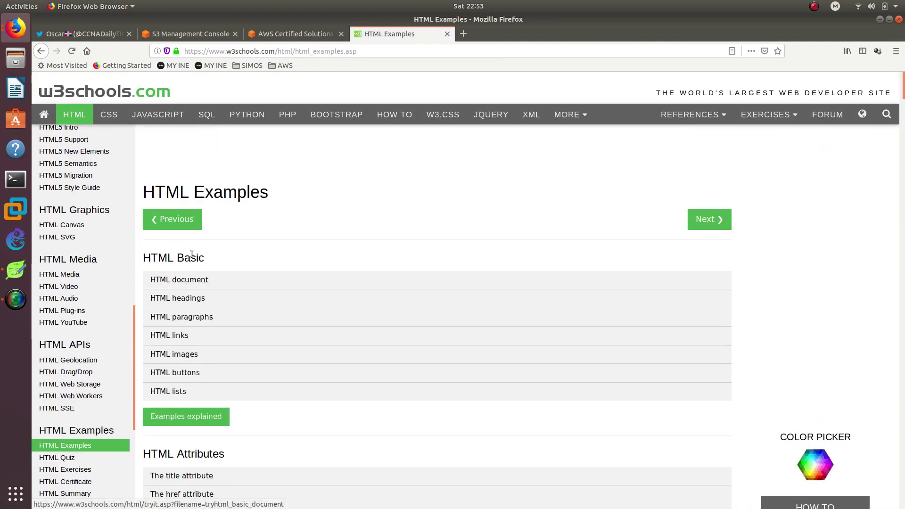
left_click(203, 297)
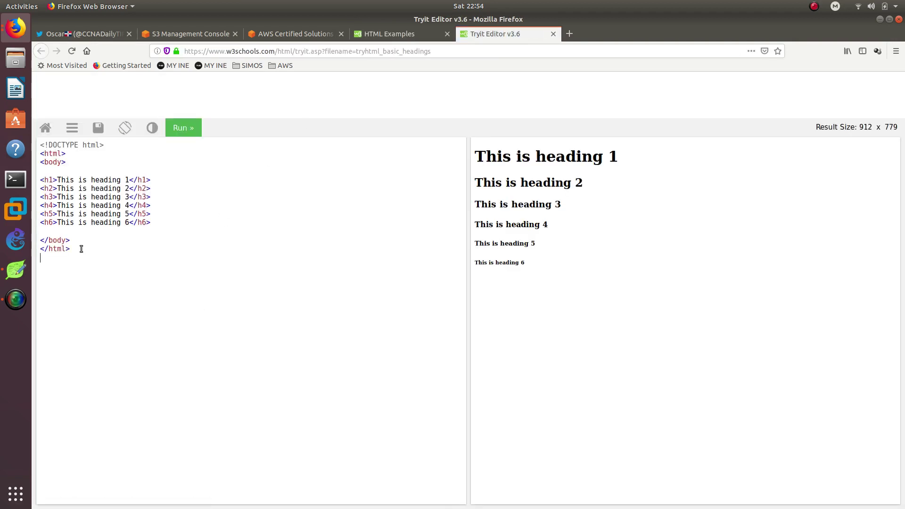
- Copy the complete HTML headings example code and paste it into the empty Leafpad document
left_click_drag(81, 249, 35, 143)
right_click(102, 156)
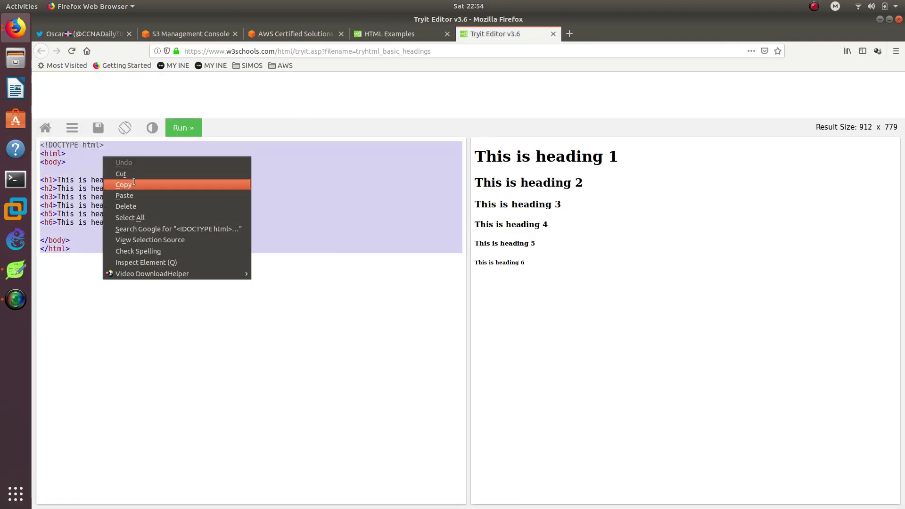
left_click(124, 184)
left_click(16, 269)
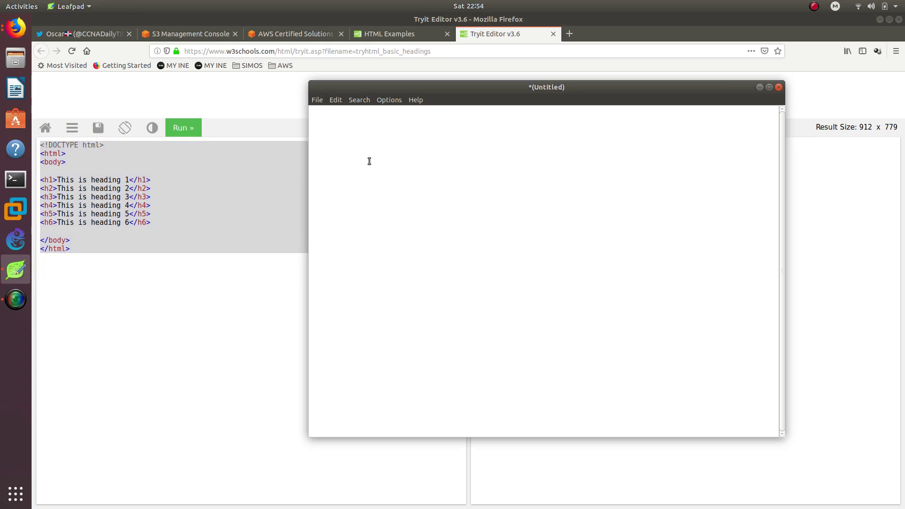
key("ctrl+v")
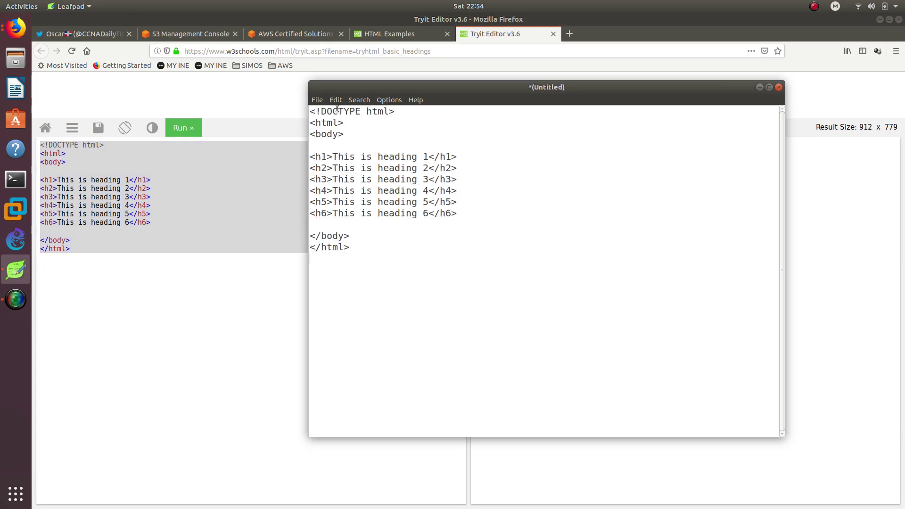
- Save the Leafpad document as index.html in the Downloads folder and close the editor
left_click(322, 100)
mouse_move(335, 100)
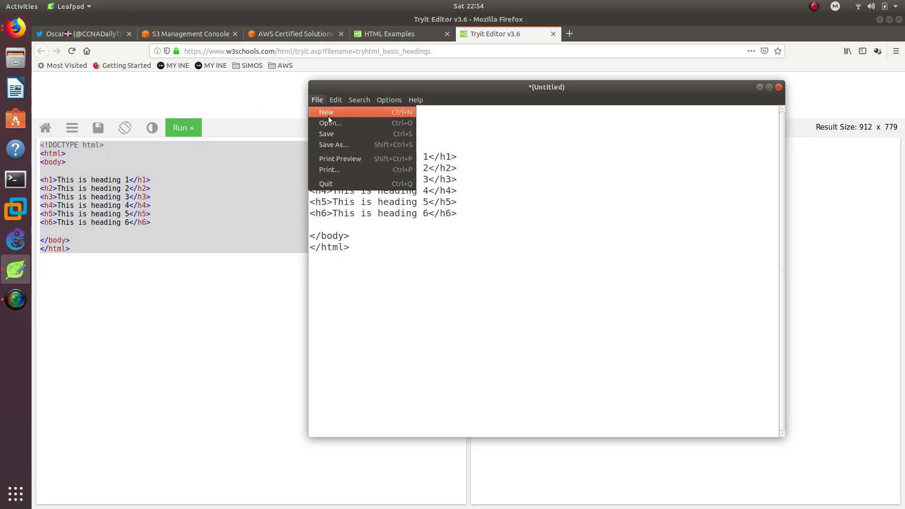
left_click(338, 143)
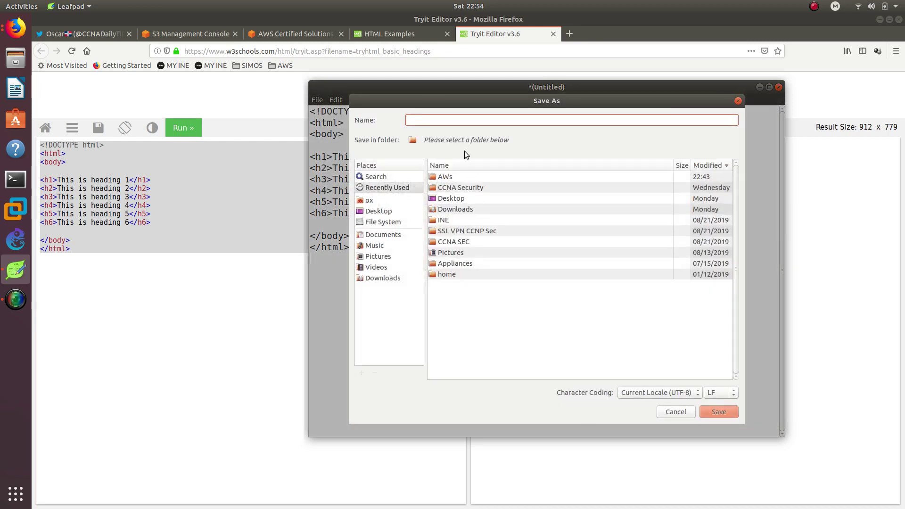
type("index.html")
left_click(395, 279)
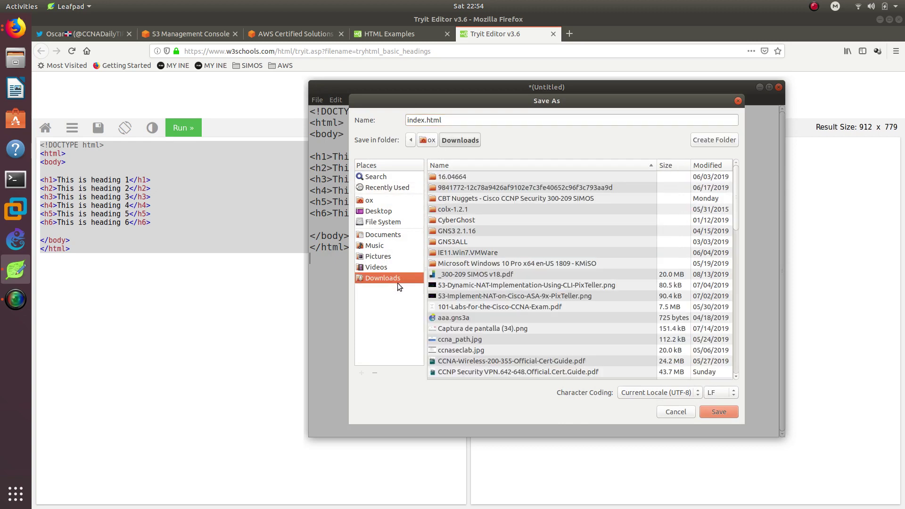
left_click(719, 413)
left_click(781, 86)
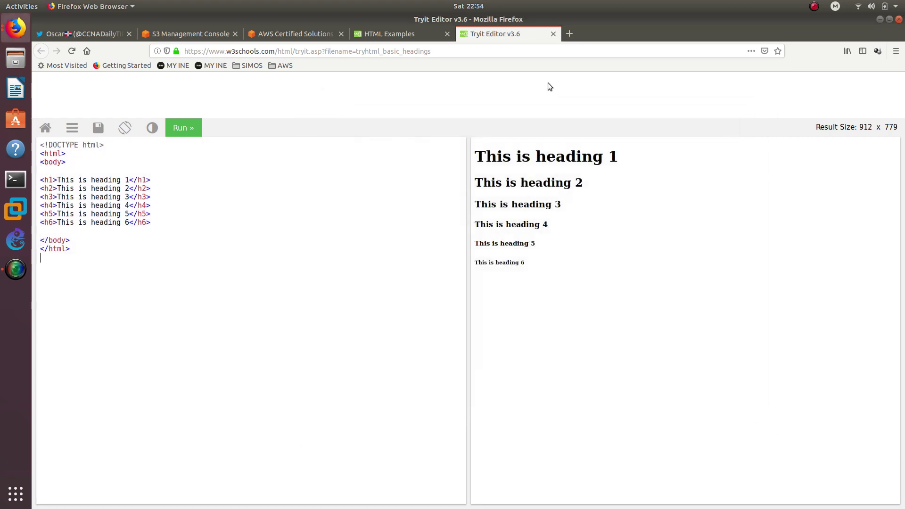
- Return to the S3 console and upload index.html from Downloads to the websiteccdtt.com bucket
left_click(288, 34)
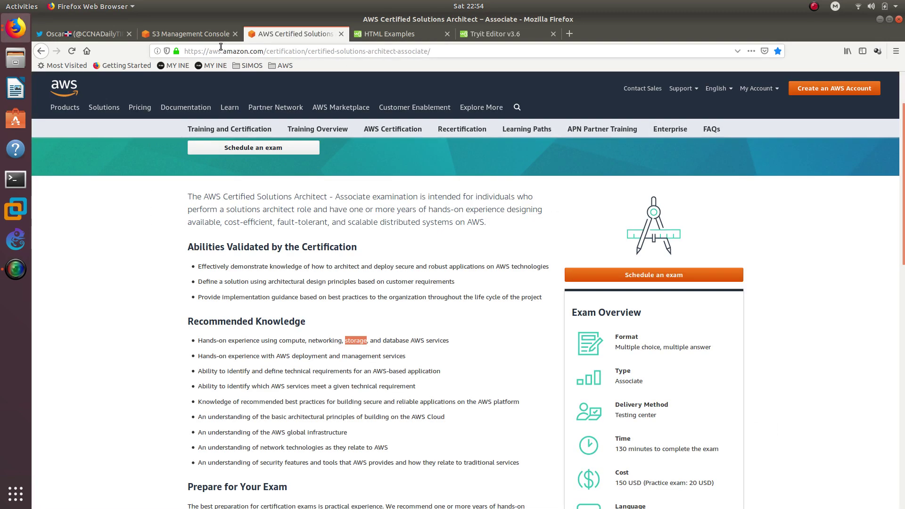
left_click(207, 34)
left_click(467, 322)
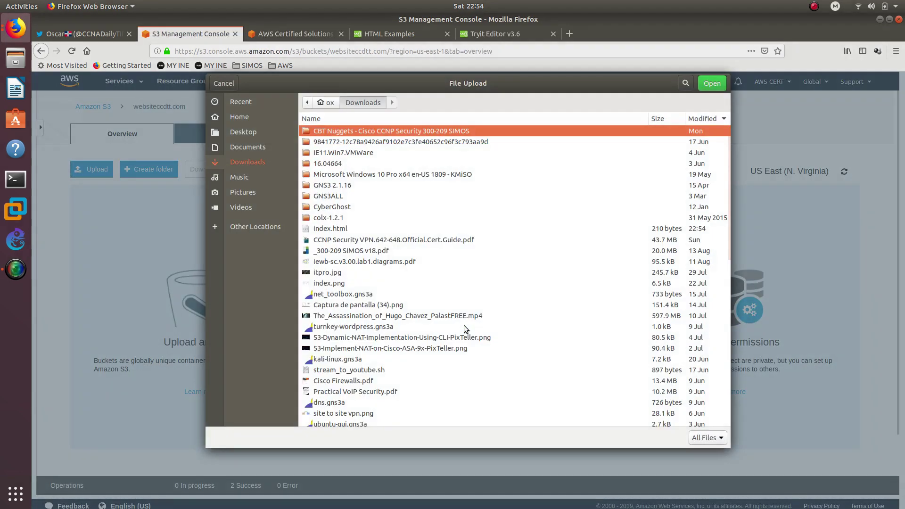
type("in")
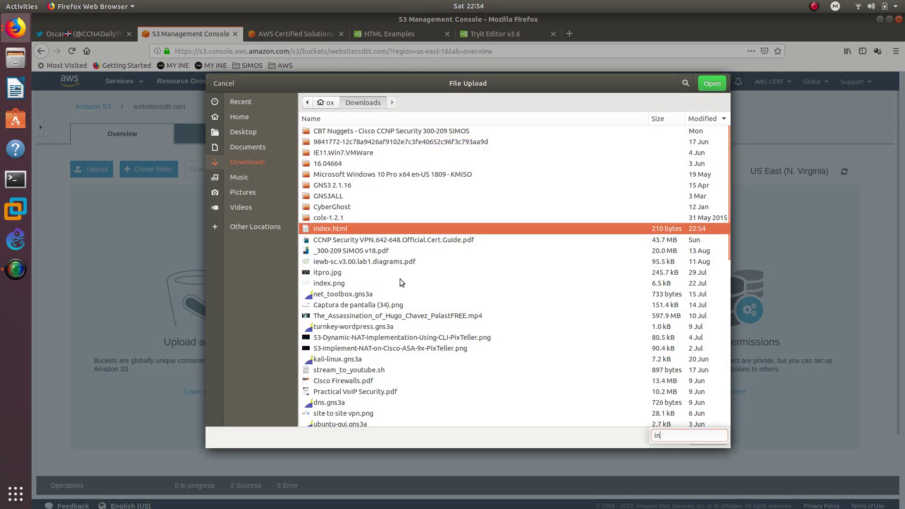
left_click(721, 83)
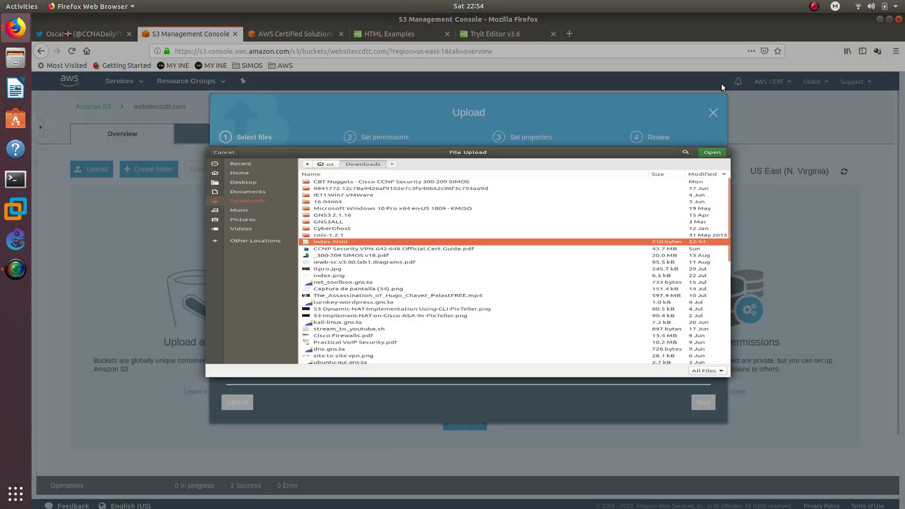
left_click(238, 403)
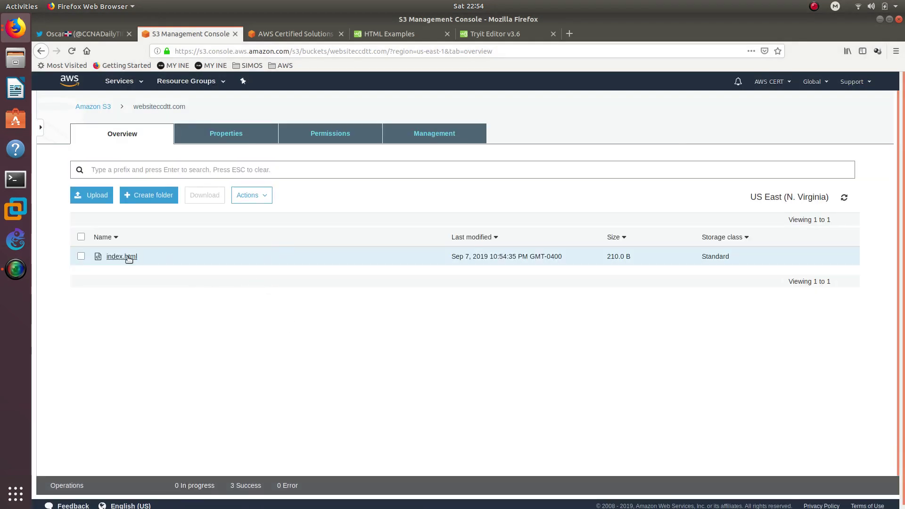
- Open the object URL of index.html and examine the response it returns
left_click(122, 257)
left_click(135, 400)
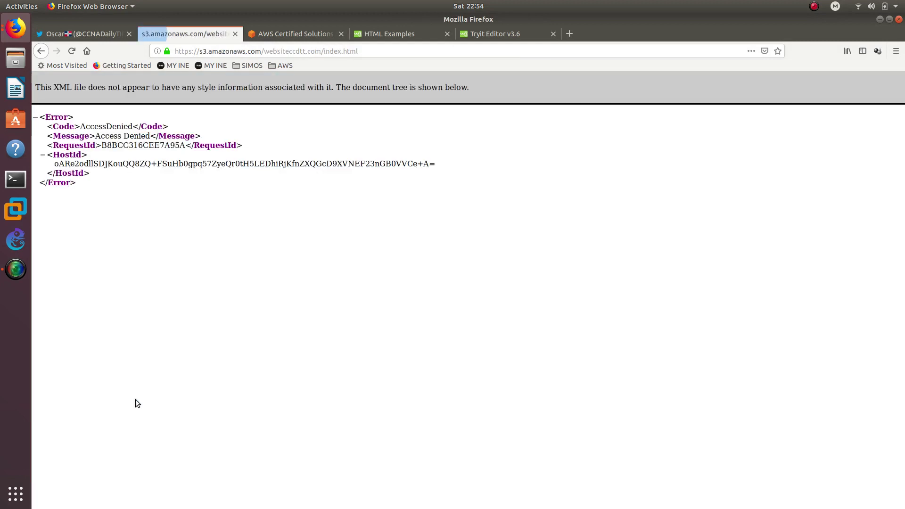
left_click_drag(111, 192, 39, 106)
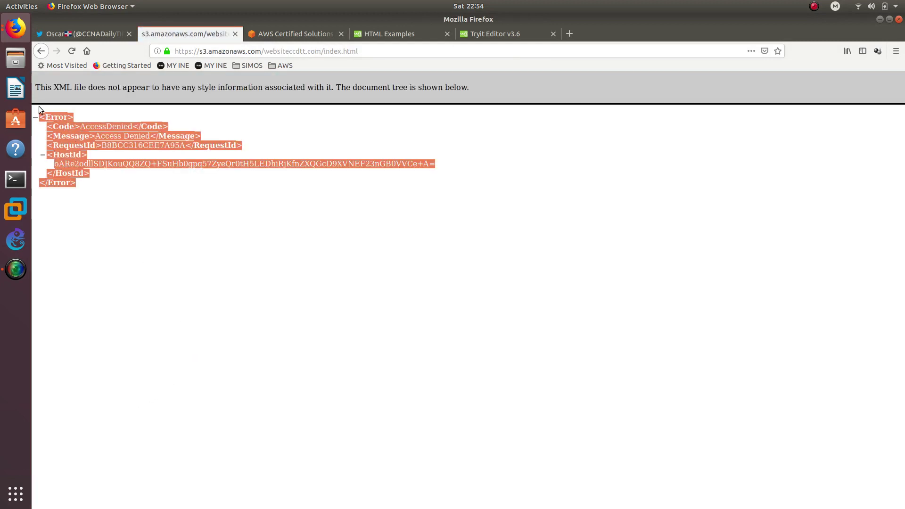
left_click(625, 333)
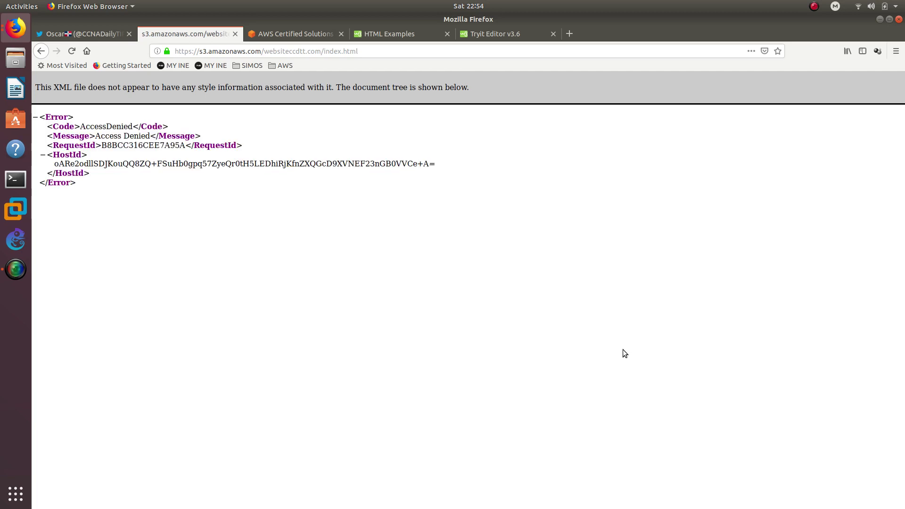
- Go back to the bucket list and inspect the editable Block public access settings of the websiteccdtt.com bucket
left_click(41, 51)
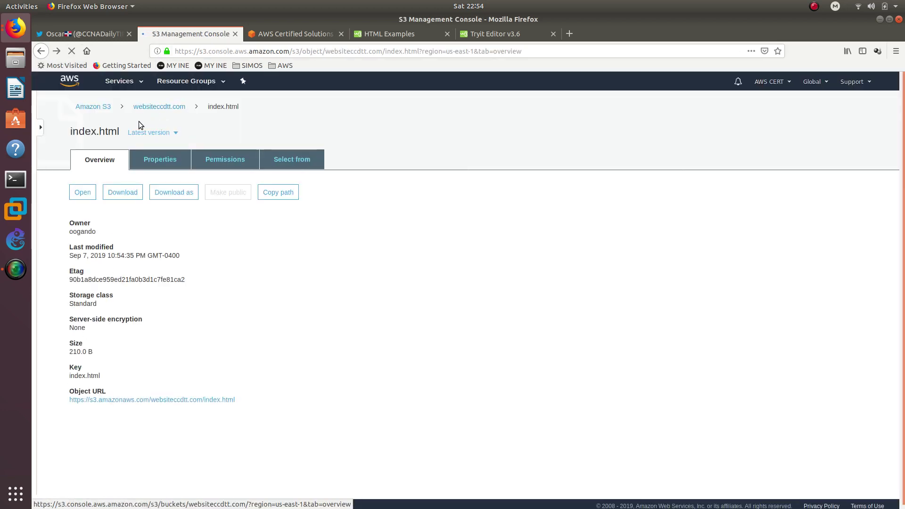
left_click(96, 108)
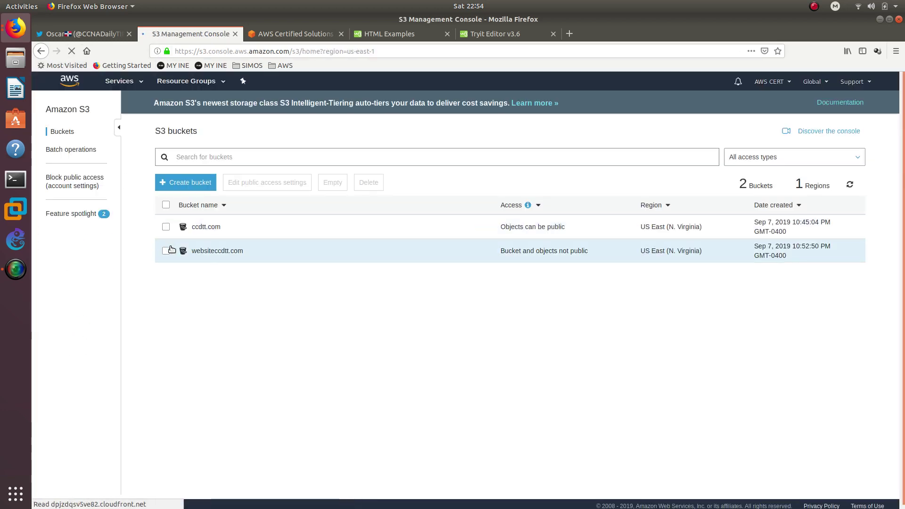
left_click(166, 252)
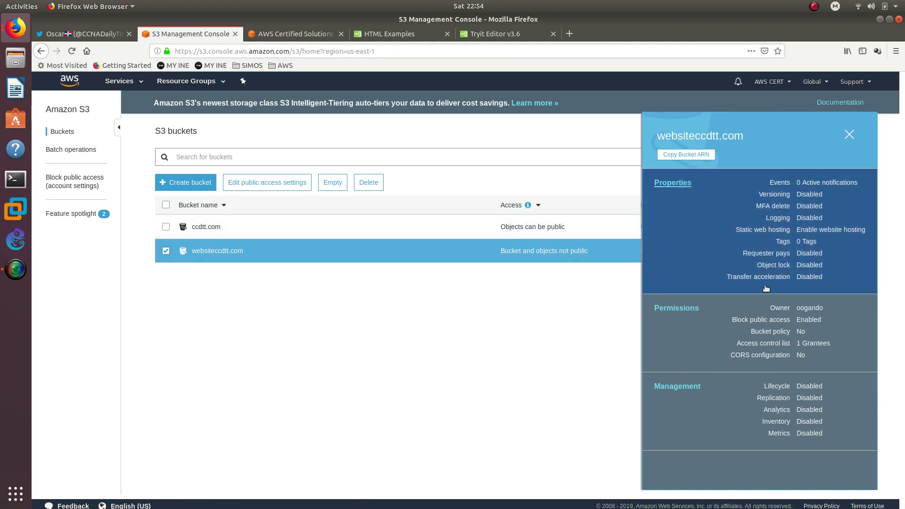
left_click(677, 308)
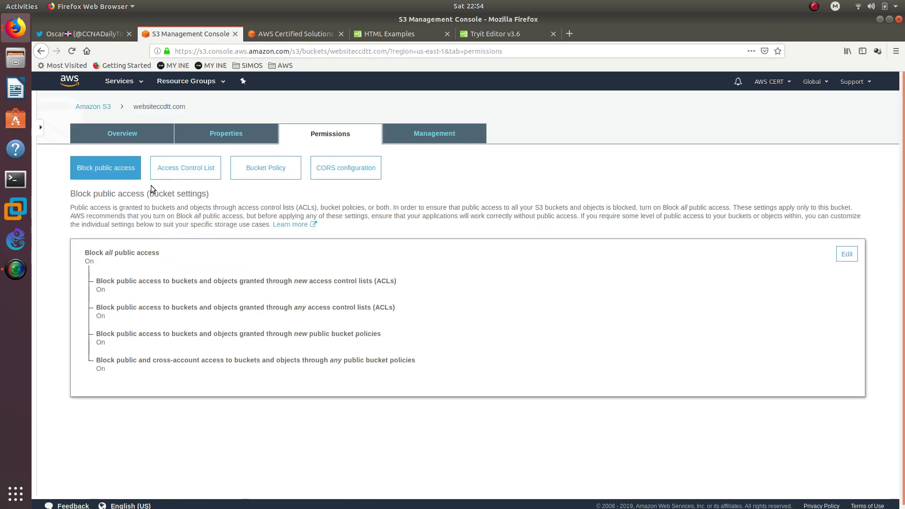
left_click(847, 254)
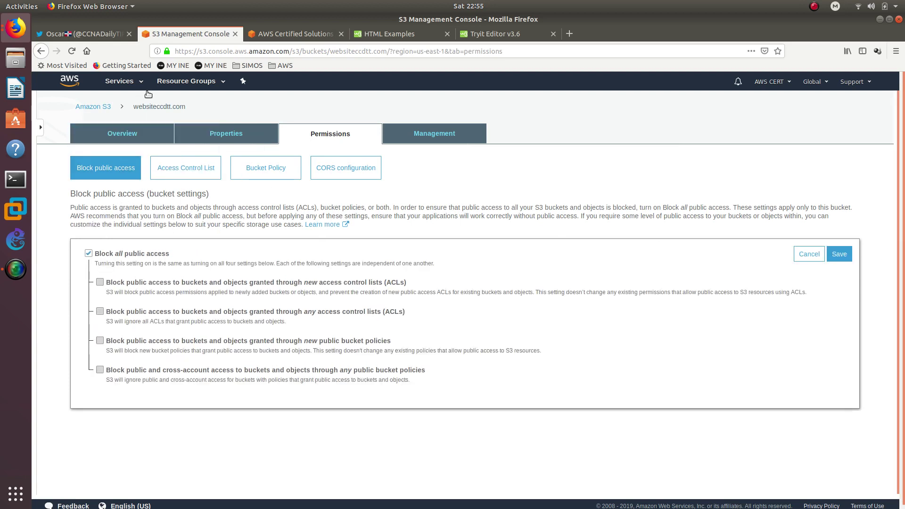
- Try to grant Everyone the Read object permission on index.html in the websiteccdtt.com bucket
left_click(93, 107)
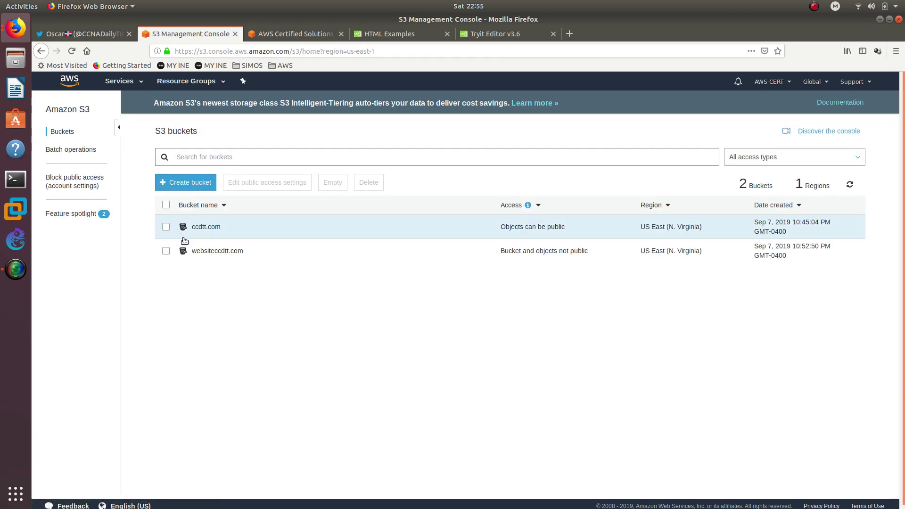
left_click(198, 251)
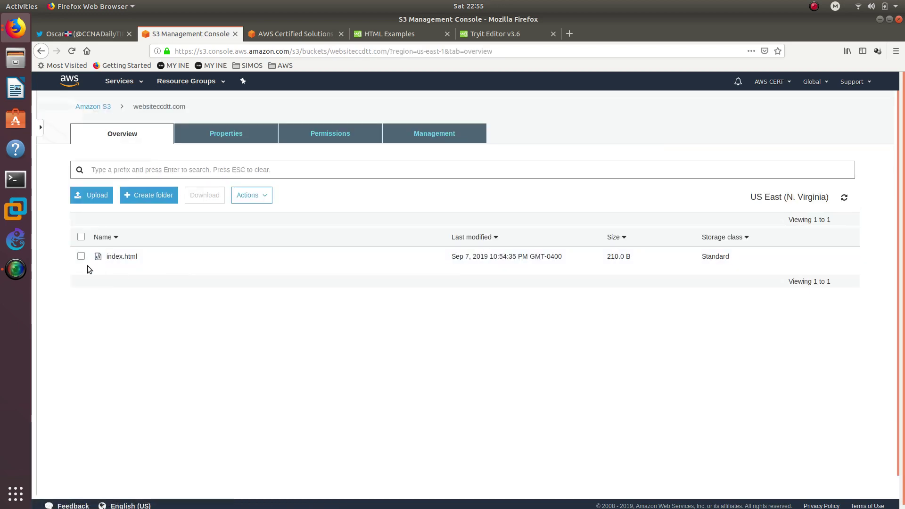
left_click(88, 265)
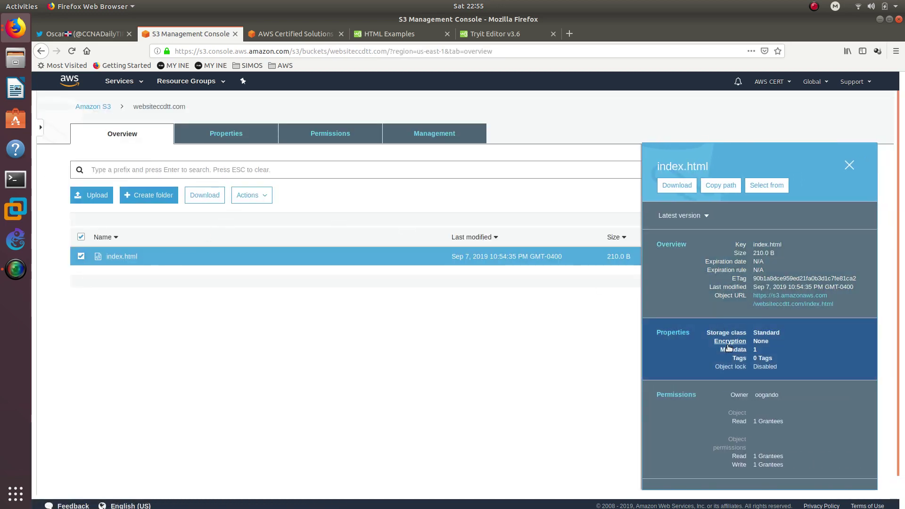
left_click(707, 400)
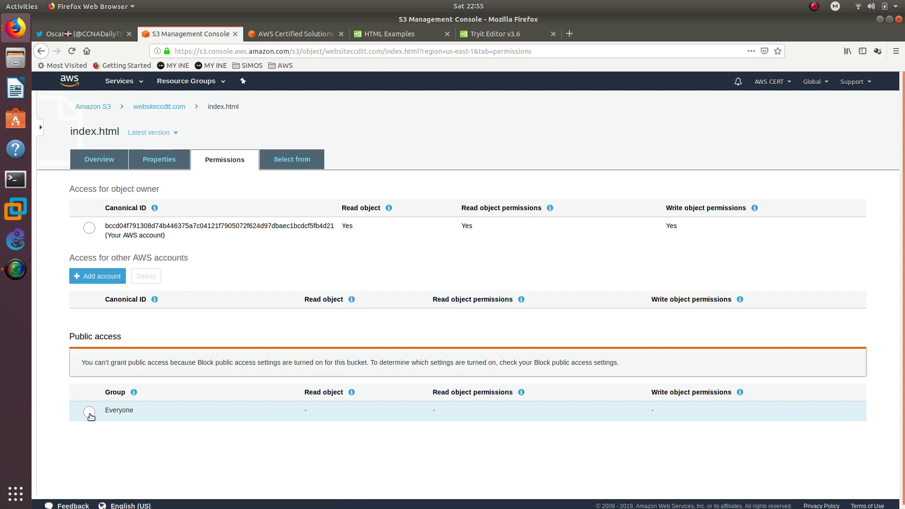
left_click(89, 413)
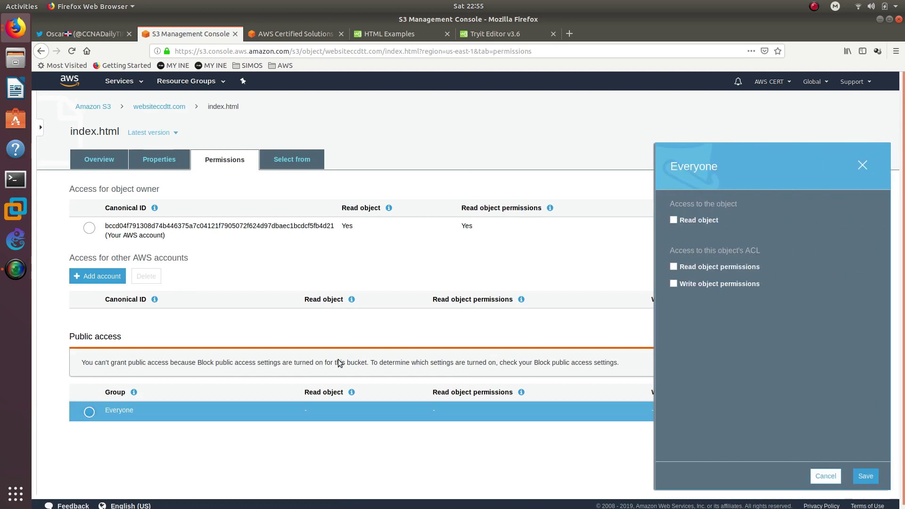
left_click(692, 219)
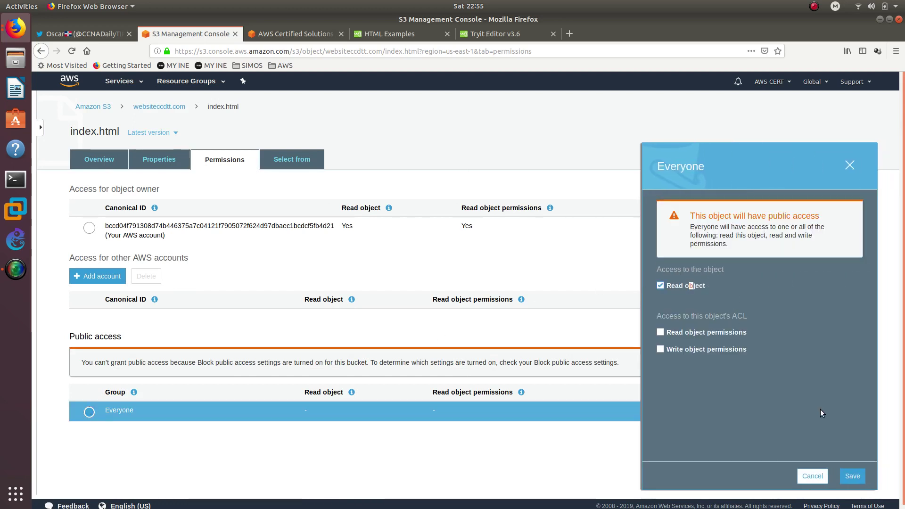
left_click(853, 476)
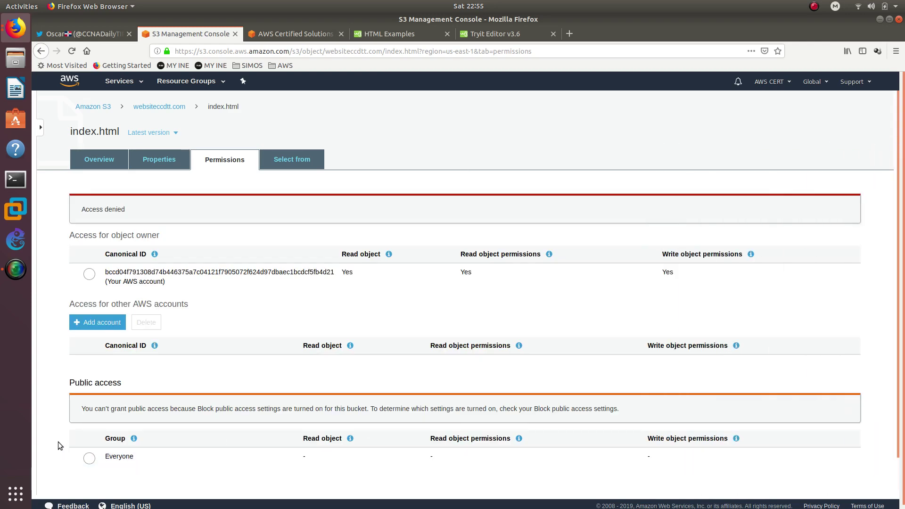
- Read the notice about the bucket's Block public access settings in the Public access section of index.html's permissions
scroll(60, 446, "down", 2)
left_click_drag(127, 171, 81, 172)
left_click_drag(82, 371, 170, 375)
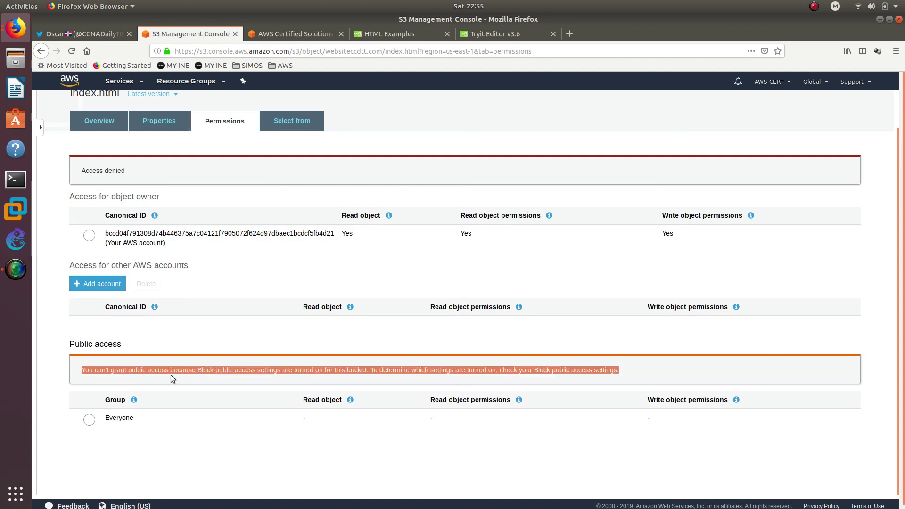
left_click_drag(235, 379, 364, 377)
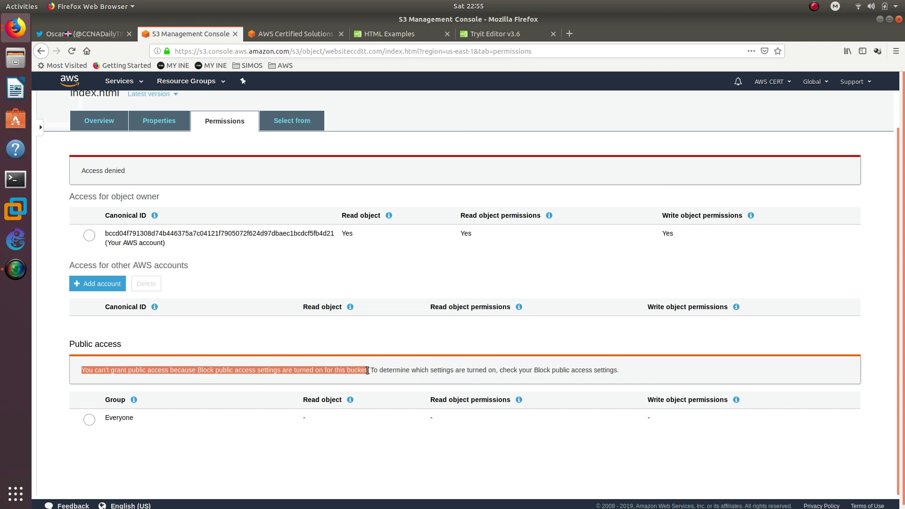
- Turn off Block all public access for the websiteccdtt.com bucket, save, and approve the change with "confirm"
scroll(141, 110, "up", 2)
left_click(104, 110)
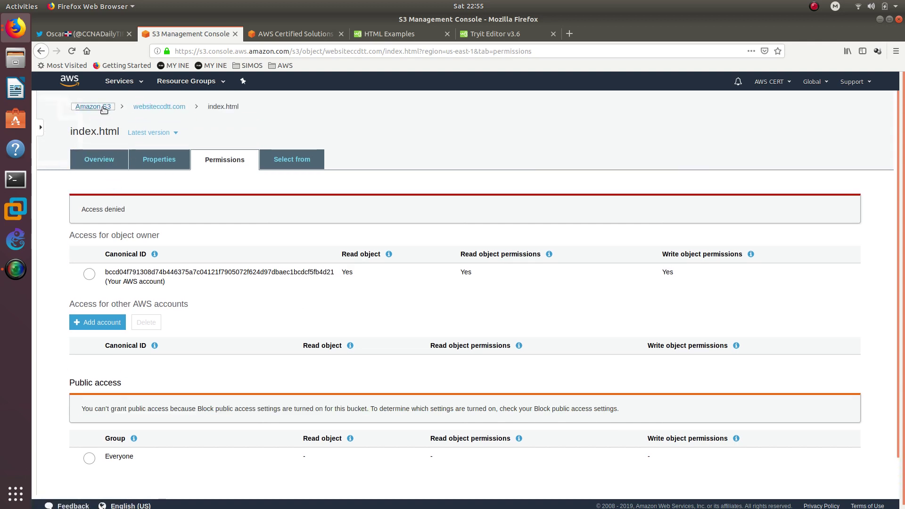
left_click(166, 251)
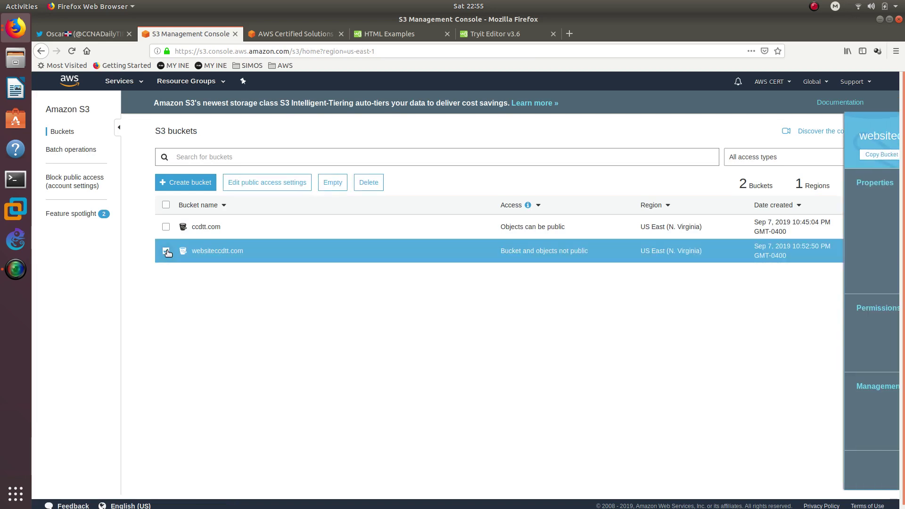
left_click(688, 348)
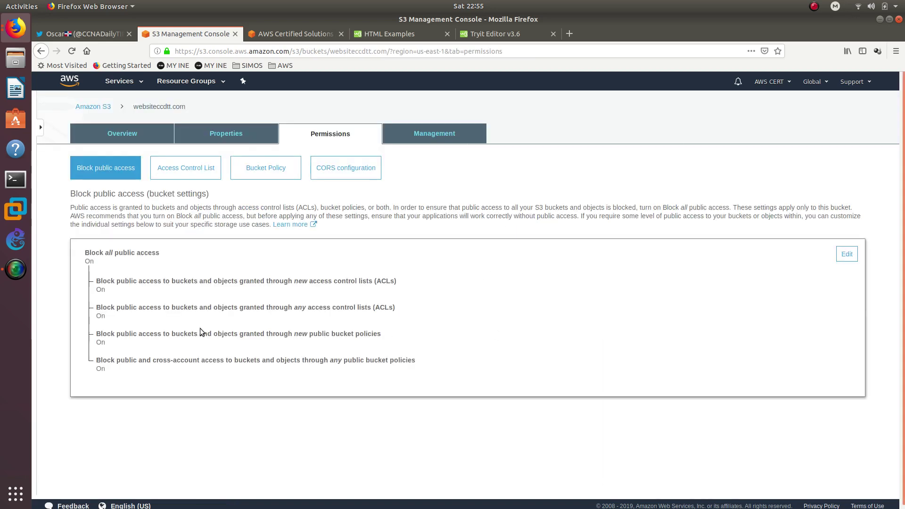
left_click(847, 254)
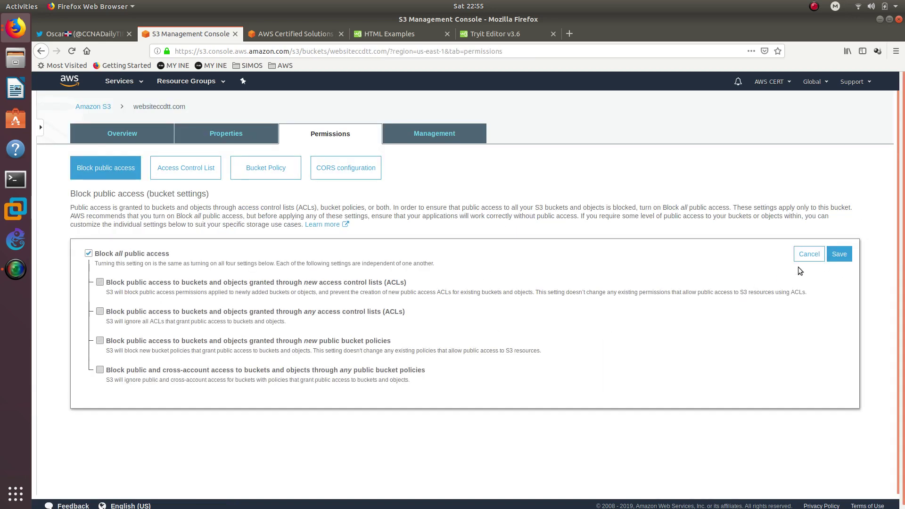
left_click(165, 254)
left_click(845, 258)
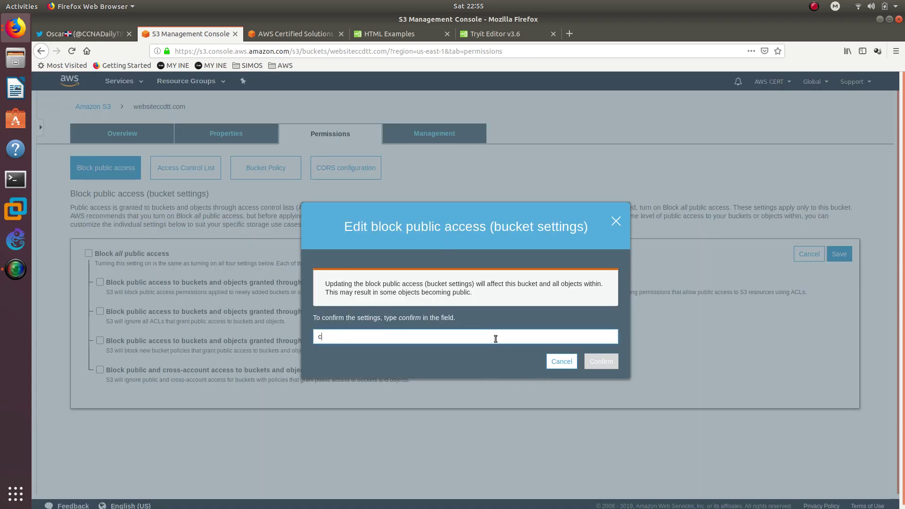
type("confirm")
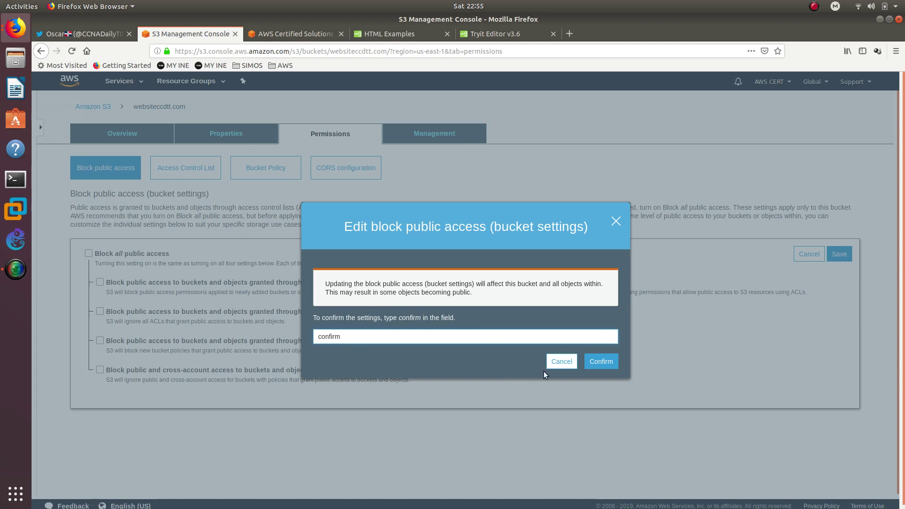
left_click(599, 366)
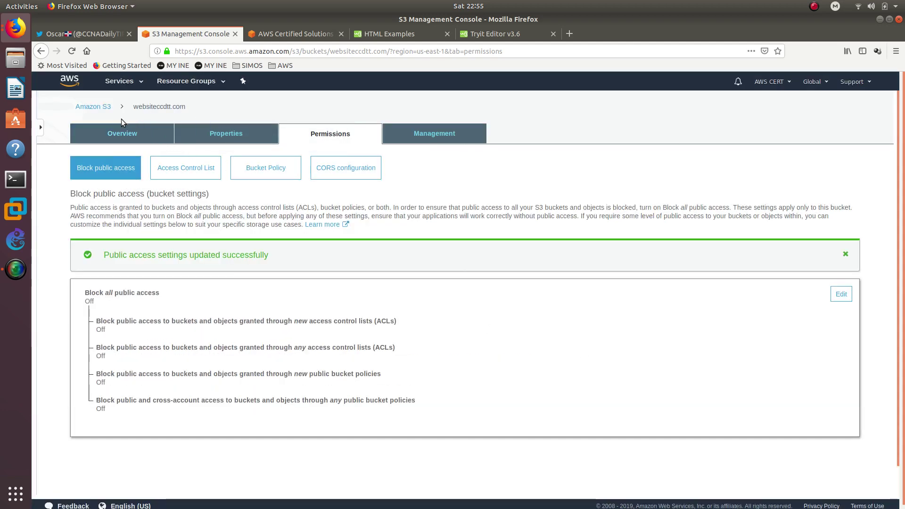
- Open the permissions of index.html in the websiteccdtt.com bucket and try to give Everyone Read object access
left_click(117, 136)
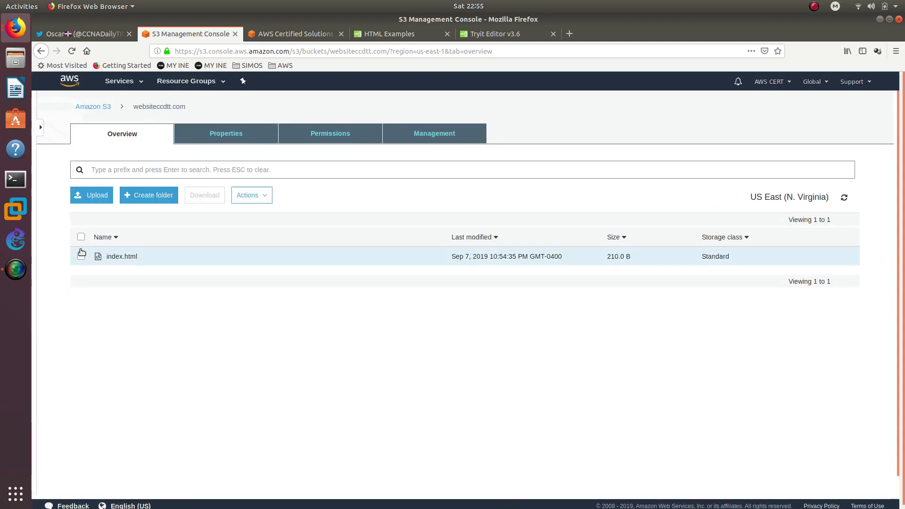
left_click(80, 259)
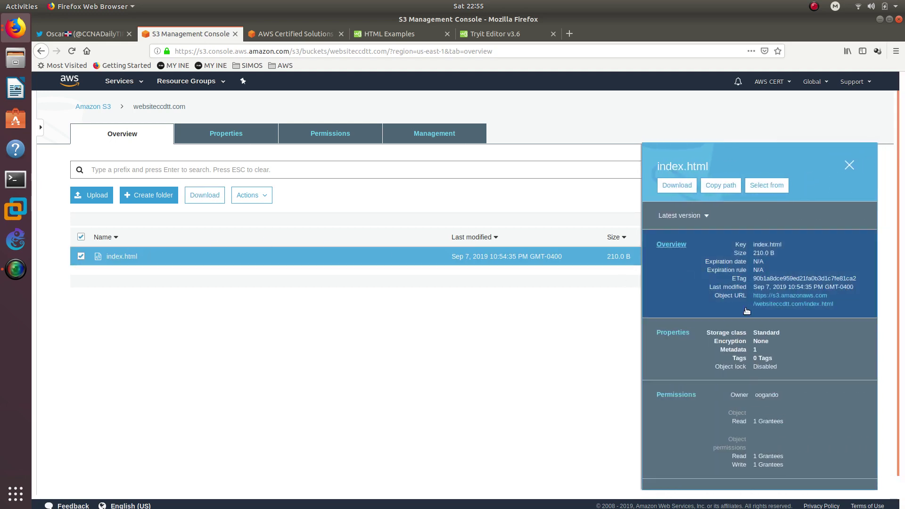
left_click(728, 409)
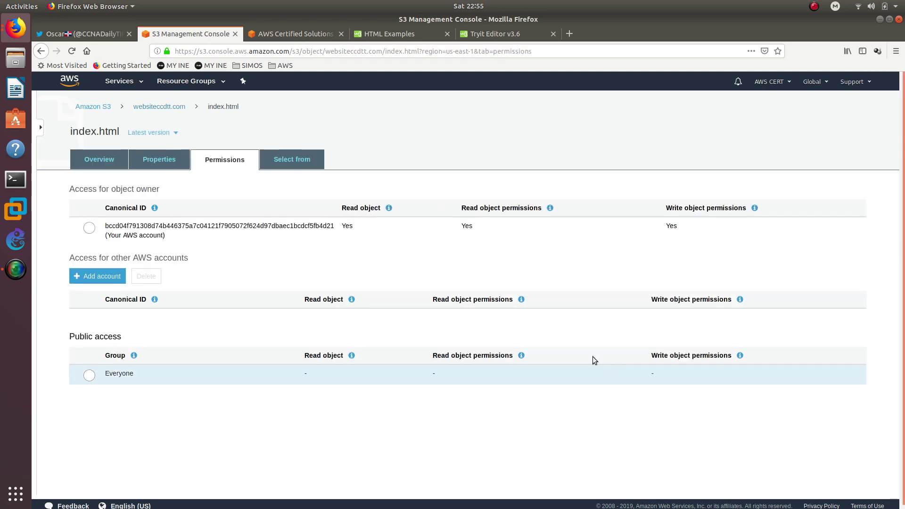
left_click(89, 376)
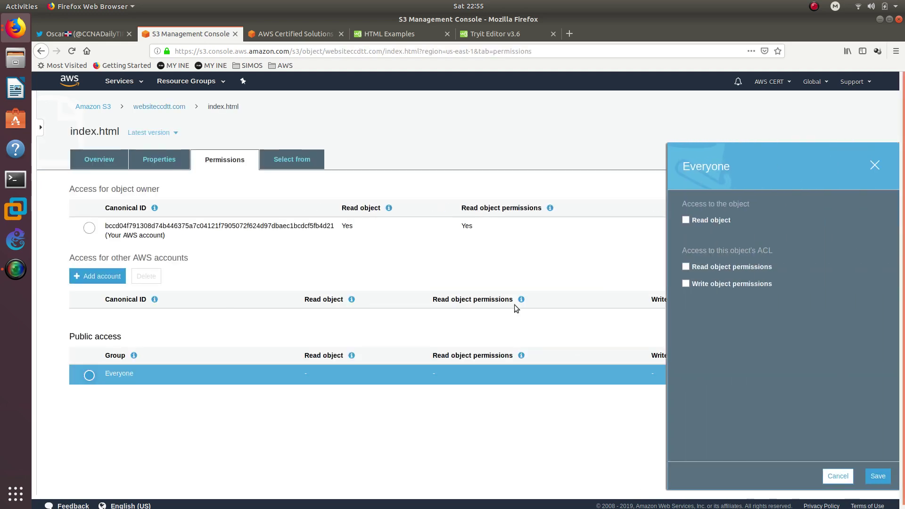
left_click(697, 221)
left_click(853, 476)
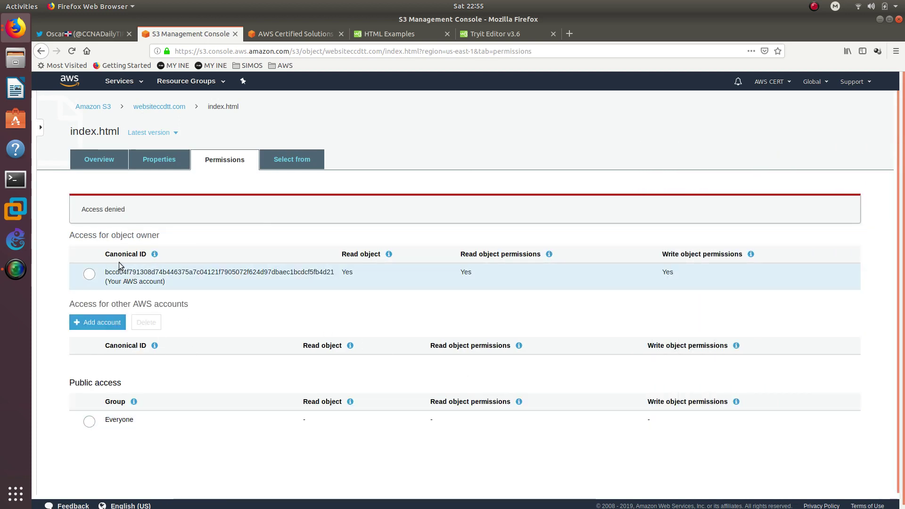
- Open and reload the object URL of index.html to examine its response, and return to the object's overview
left_click(99, 159)
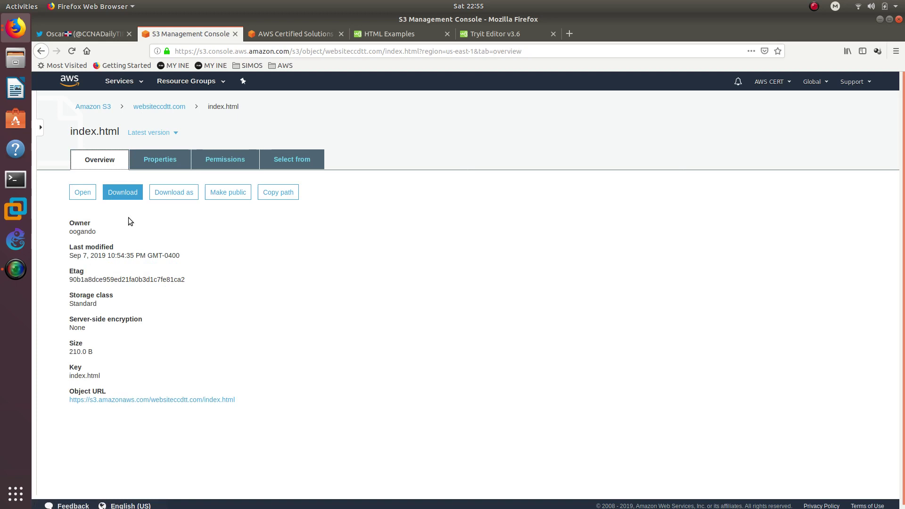
left_click(141, 400)
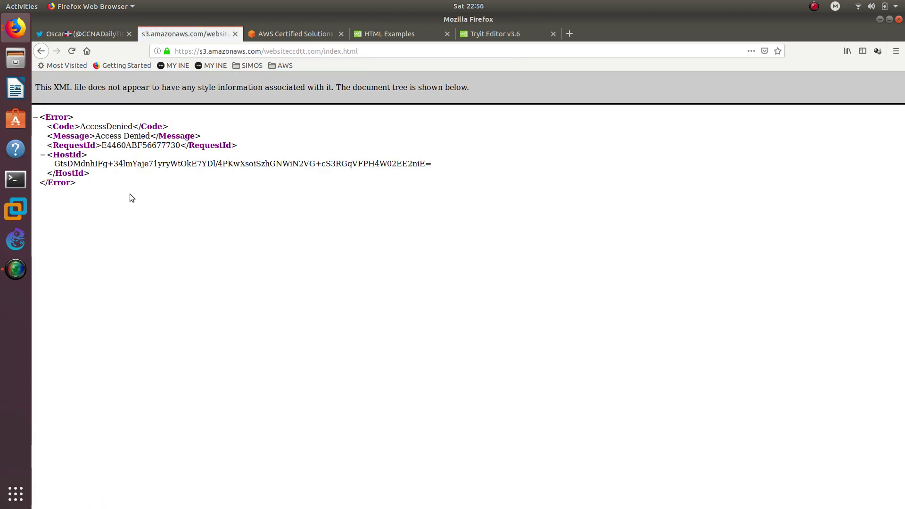
left_click_drag(130, 194, 46, 131)
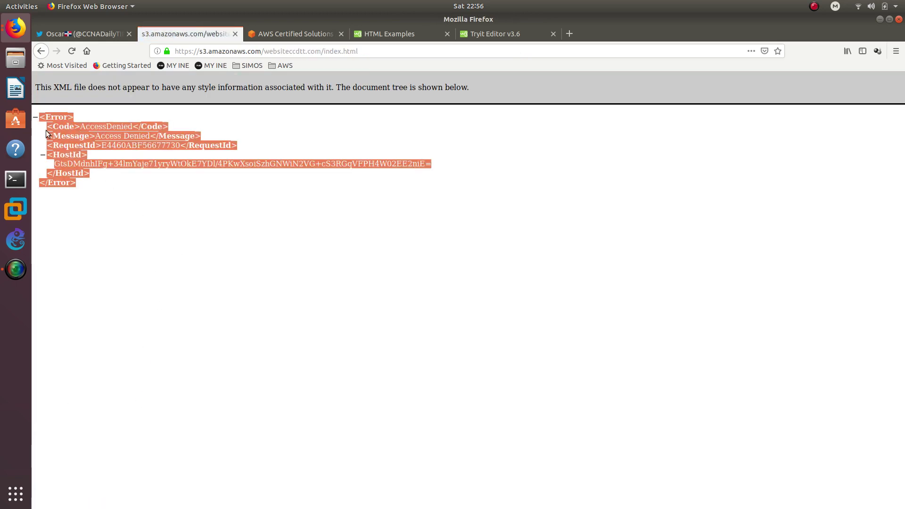
left_click(73, 51)
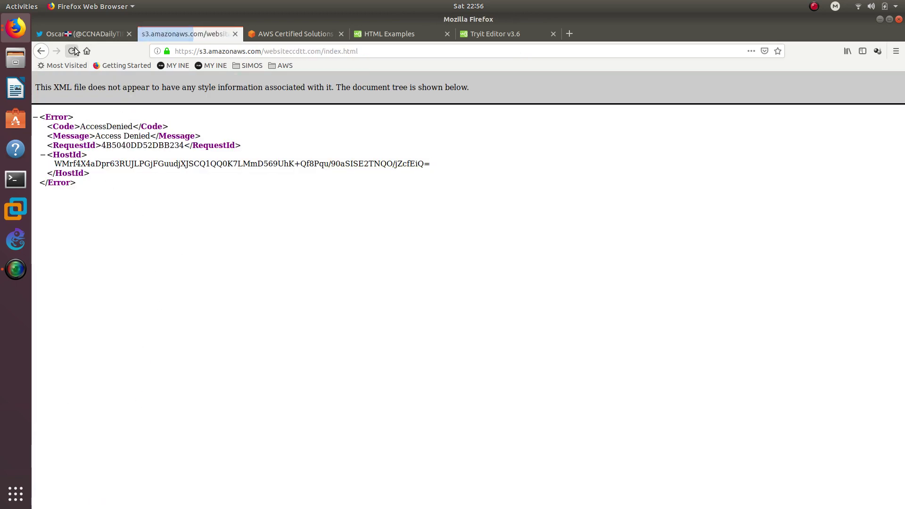
left_click(47, 53)
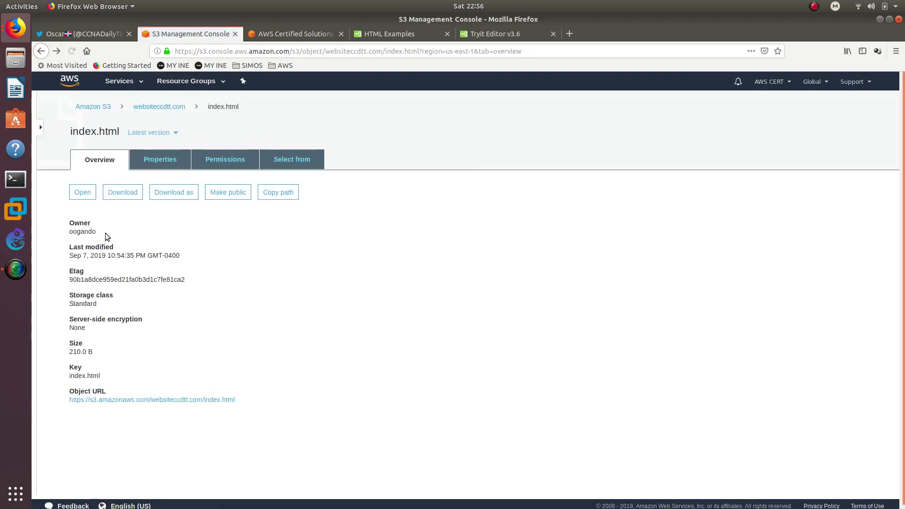
- Grant Everyone the Read object permission on index.html and review the saved public access entry
left_click(223, 159)
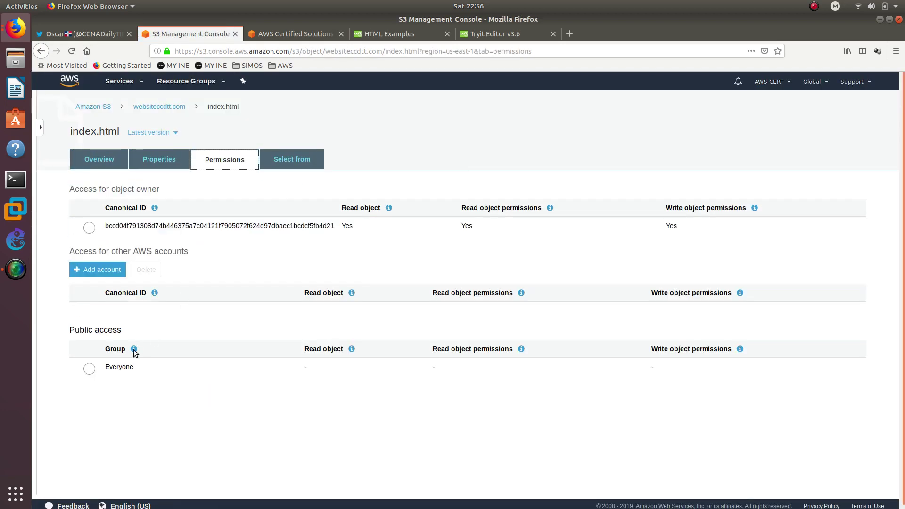
left_click(88, 375)
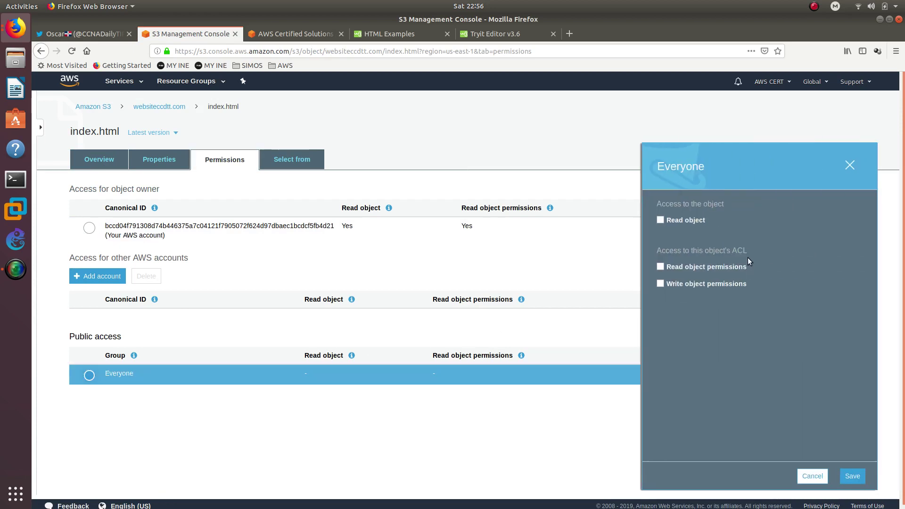
left_click(686, 220)
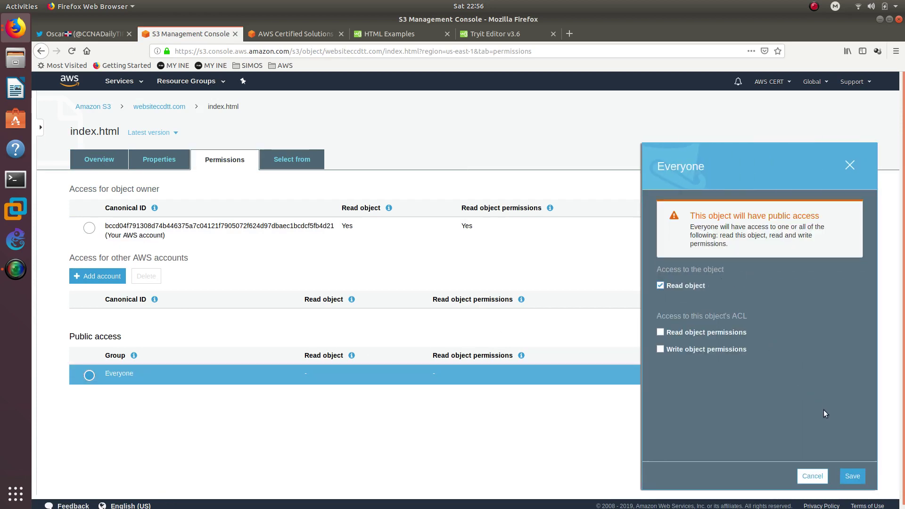
left_click(859, 474)
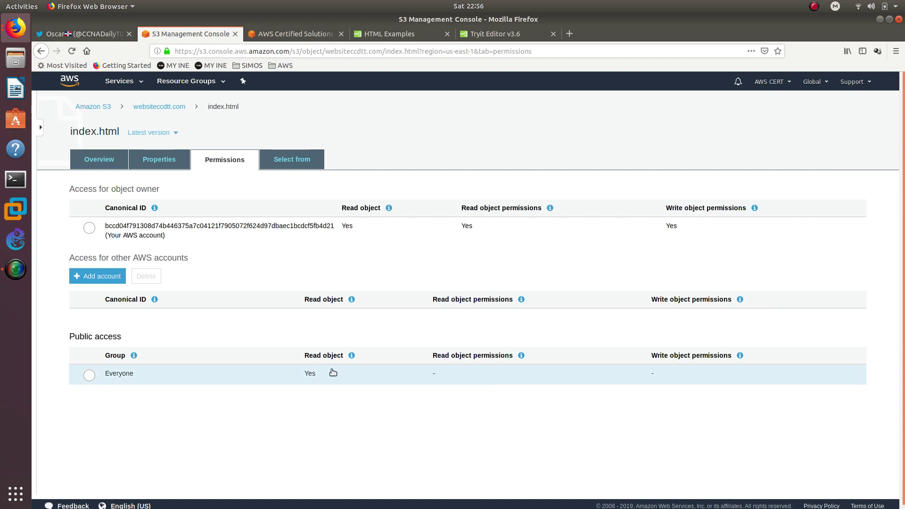
left_click(293, 372)
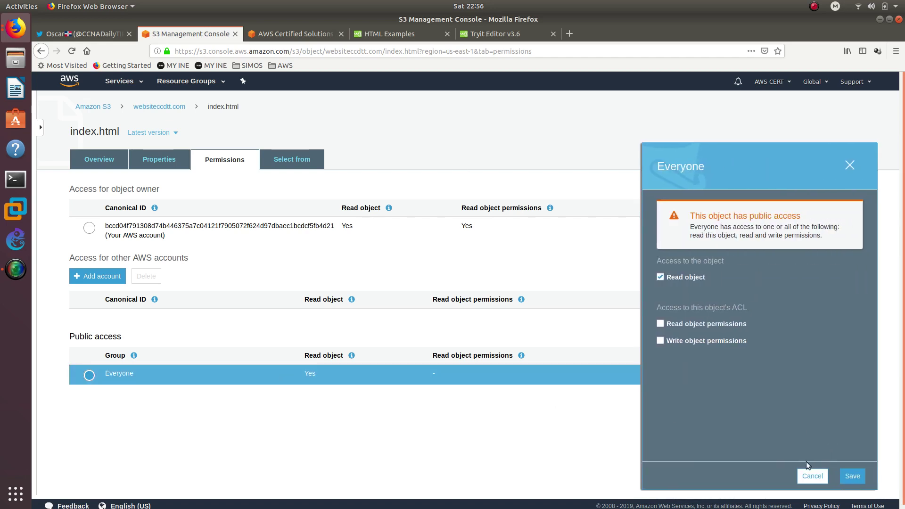
left_click(812, 475)
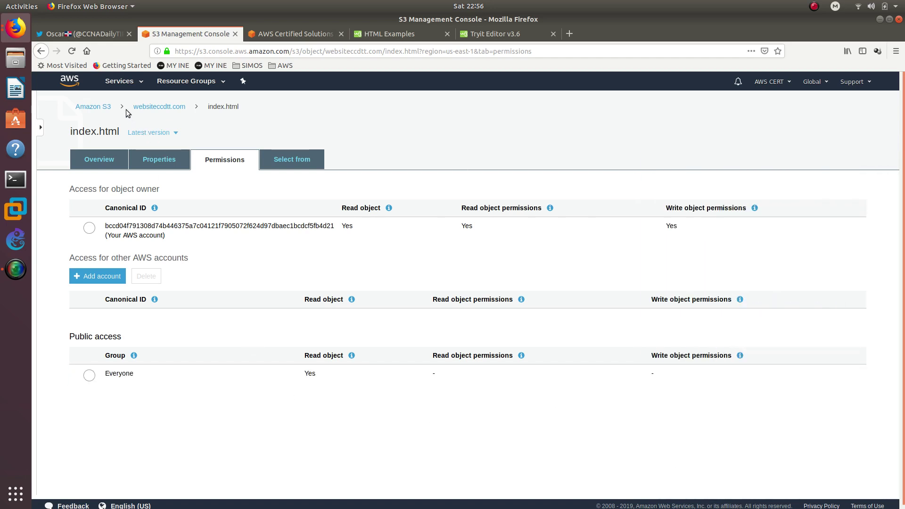
- Open the object URL of index.html from its overview and examine the page it serves
left_click(99, 159)
left_click(160, 401)
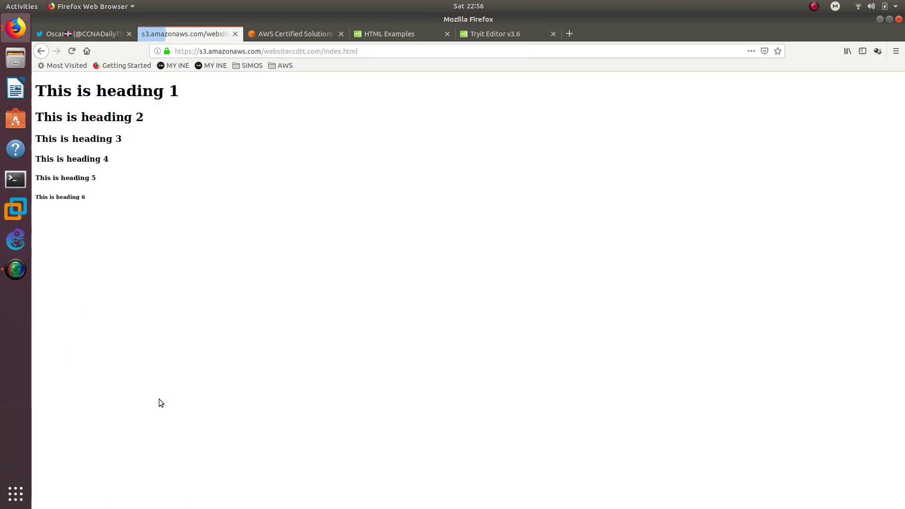
left_click_drag(133, 261, 38, 86)
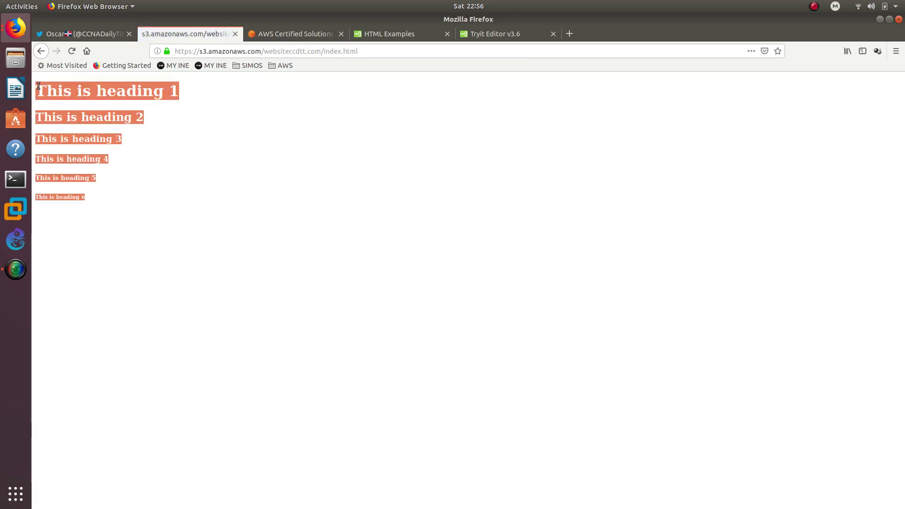
left_click(97, 91)
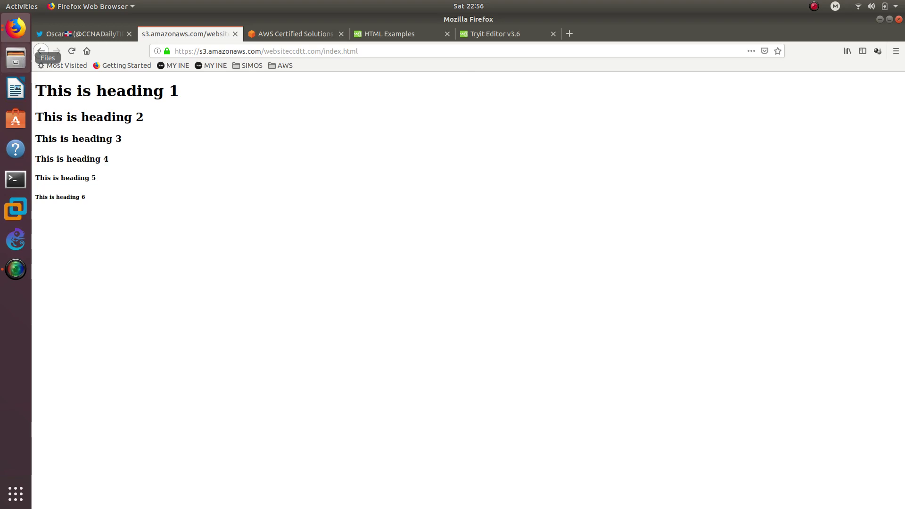
- Switch to Files, search Downloads for "inde", view the local index.html in Firefox, and close that page
left_click(21, 57)
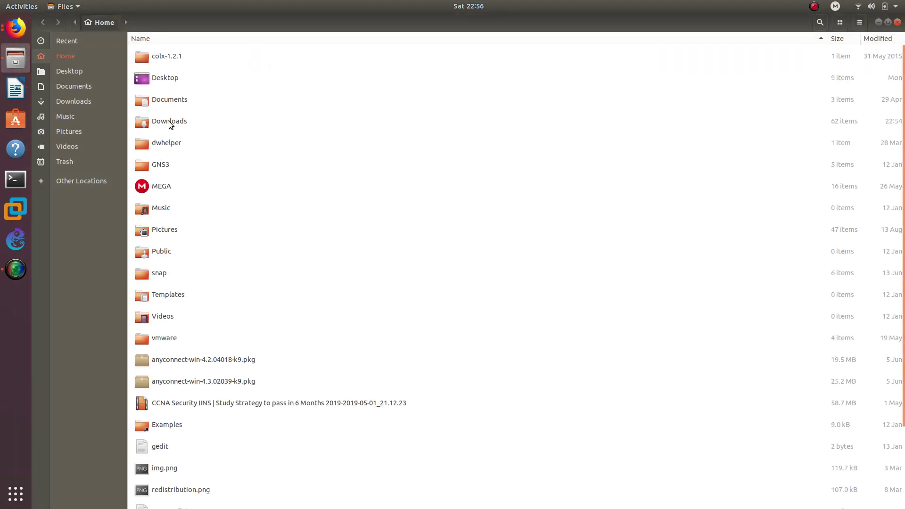
double_click(169, 122)
left_click(169, 120)
type("in")
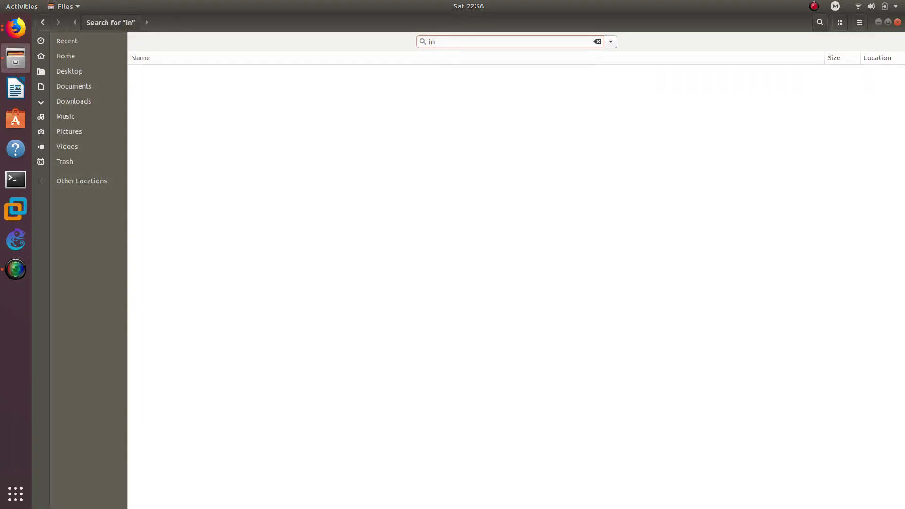
type("de")
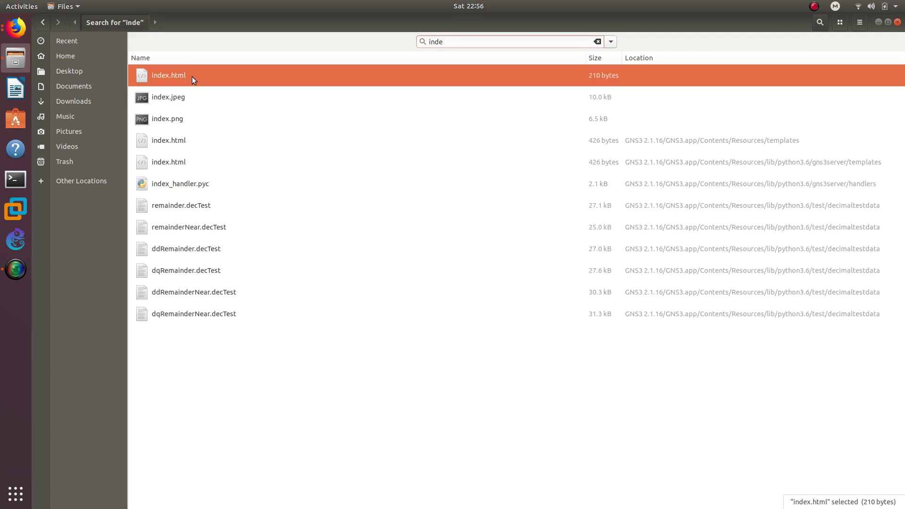
double_click(192, 77)
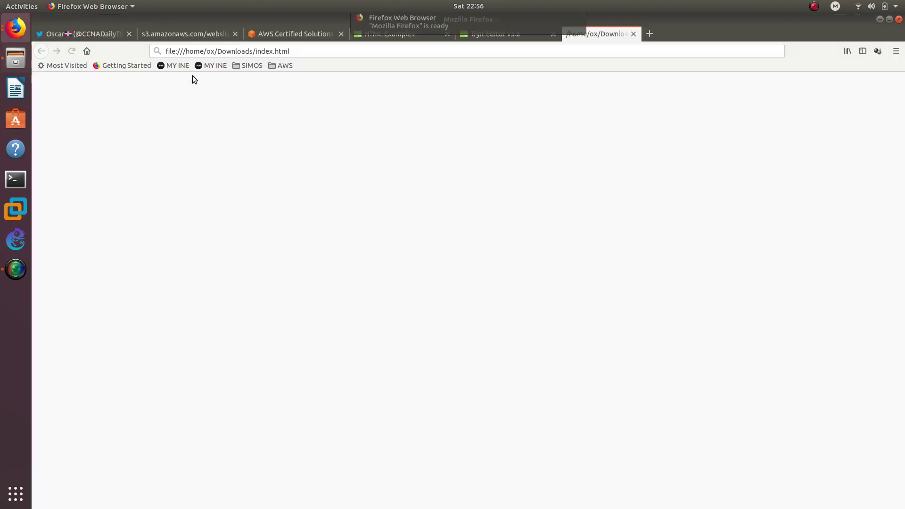
middle_click(604, 38)
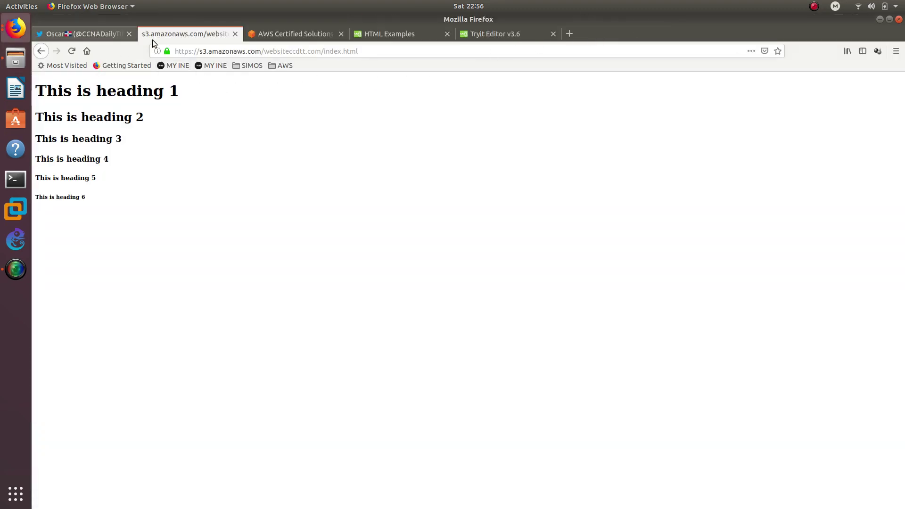
- Switch to Files, look for another application to open the local index.html, search new applications for "leaf", and launch the installed Leafpad
left_click(15, 59)
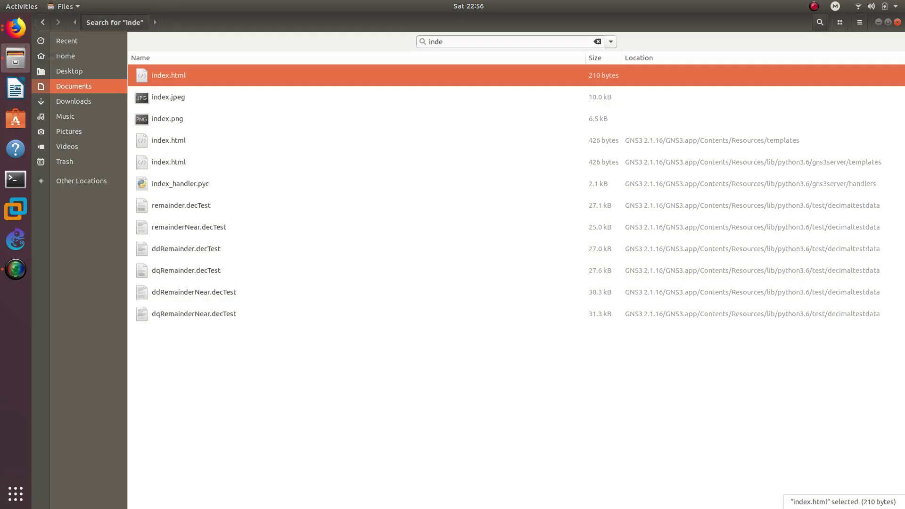
right_click(193, 86)
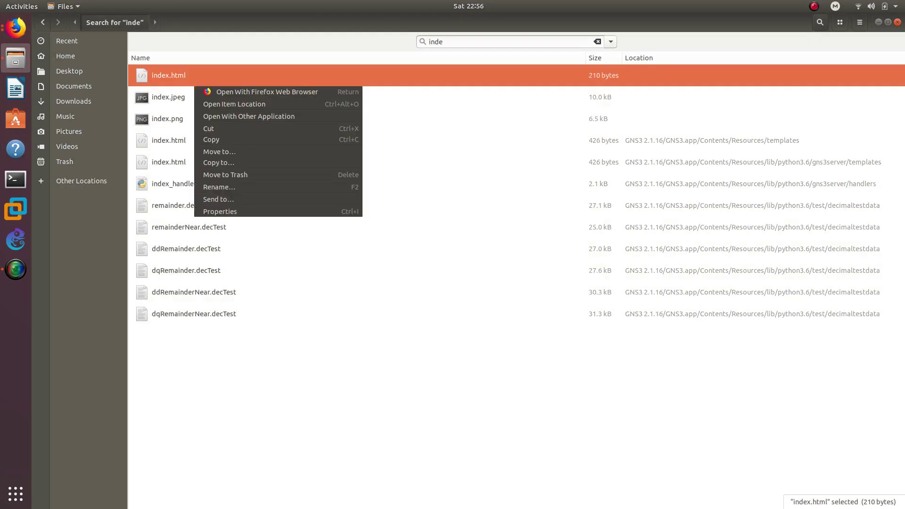
left_click(249, 116)
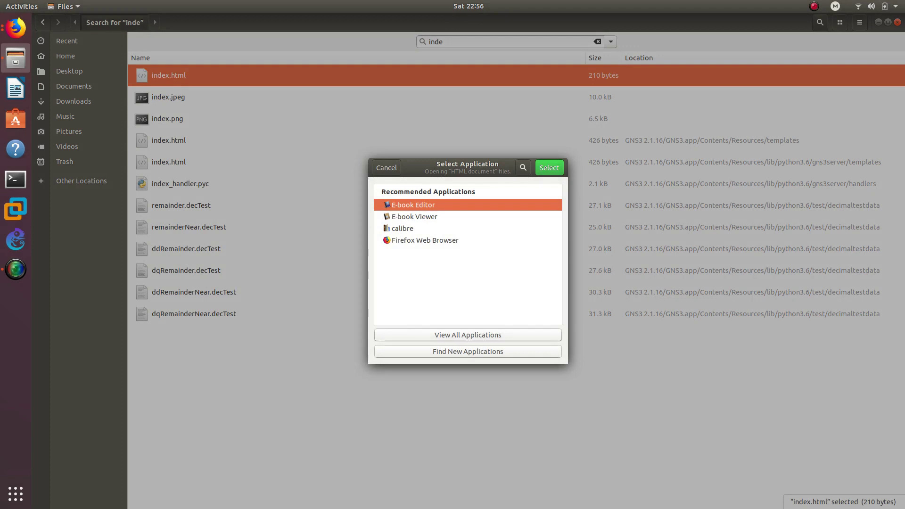
left_click(468, 352)
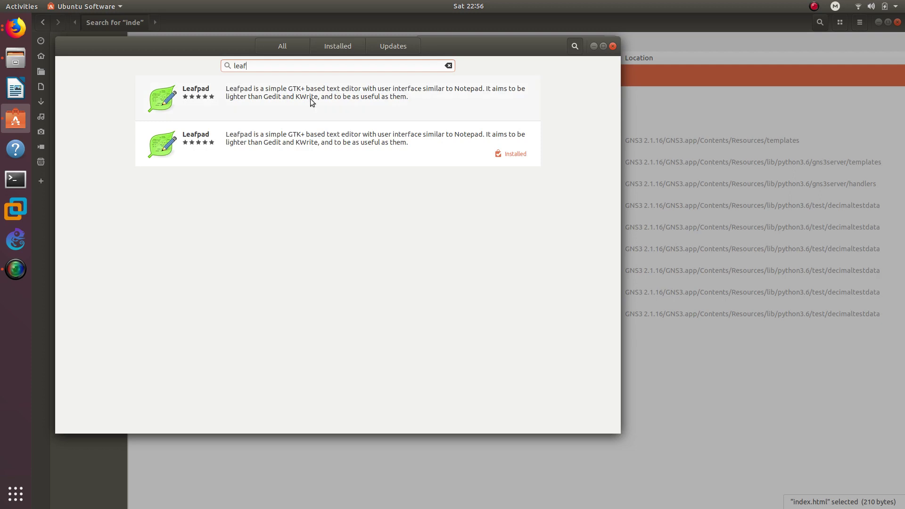
left_click(351, 154)
left_click(171, 114)
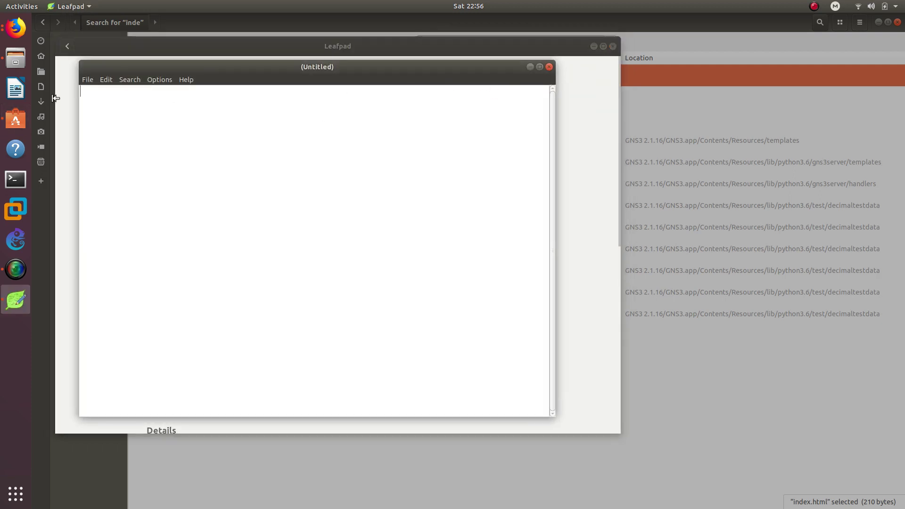
- Open the recently used index.html in Leafpad for editing
left_click(88, 79)
left_click(106, 102)
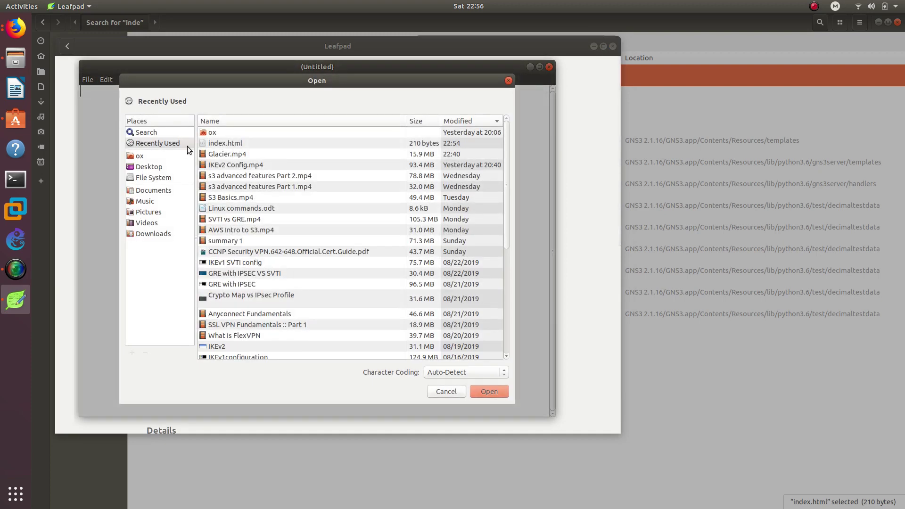
left_click(237, 137)
double_click(240, 145)
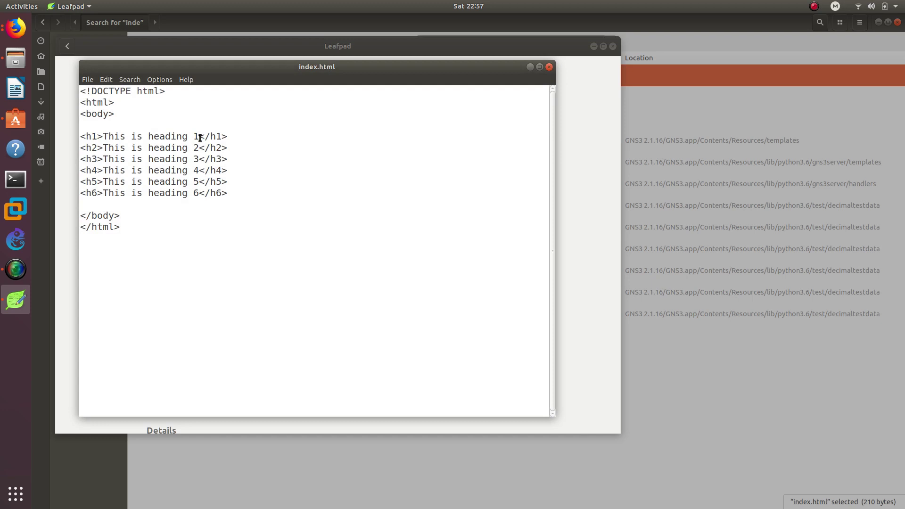
- Change the h1 text in index.html to "This is my website", delete the h2 to h6 lines, and save the file
left_click_drag(198, 137, 104, 137)
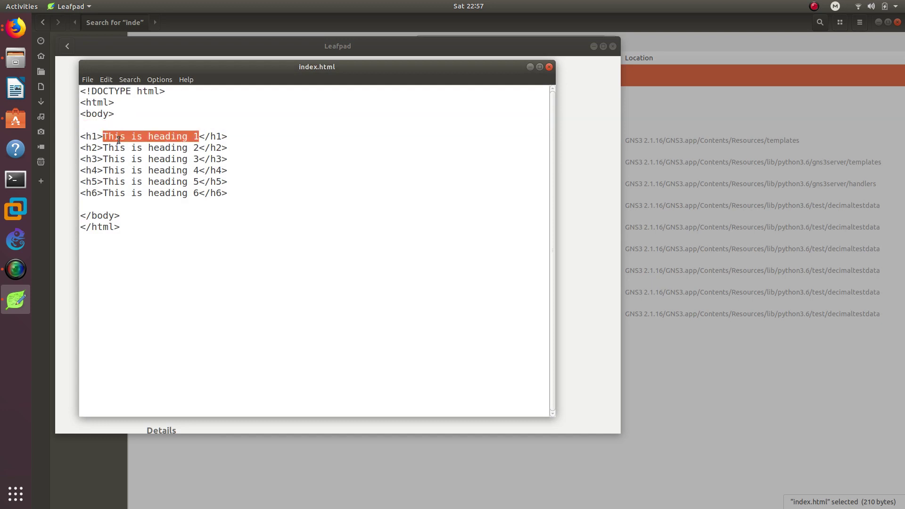
type("This is my w")
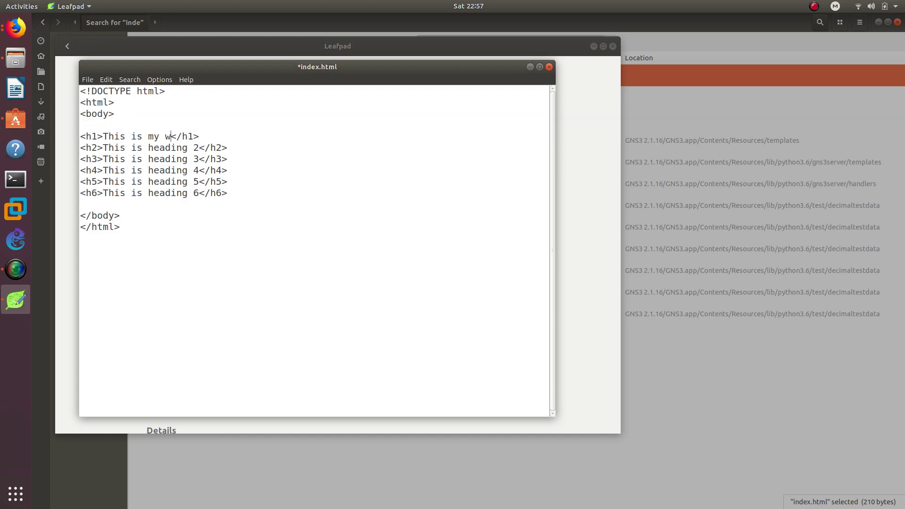
type("ebsite")
left_click_drag(240, 192, 81, 149)
key("BackSpace")
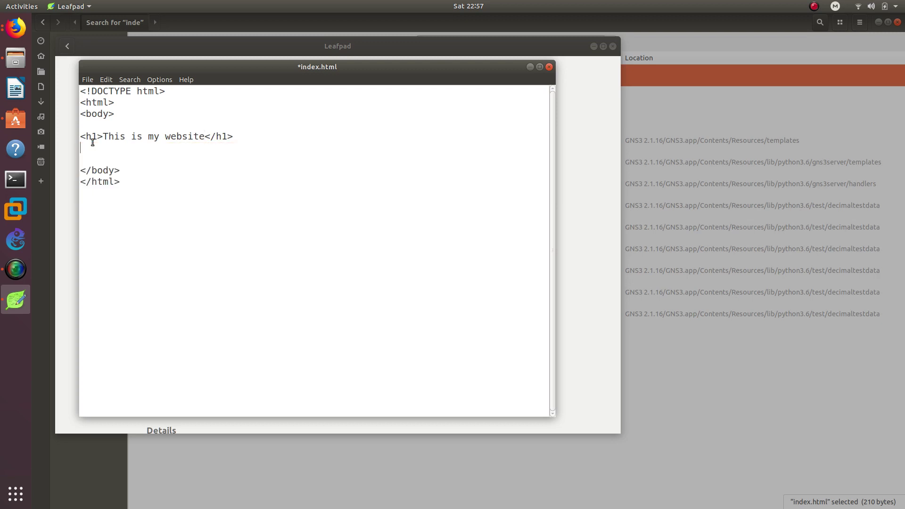
key("ctrl+s")
- Close Leafpad and Ubuntu Software, and dismiss the application chooser in Files
left_click(549, 67)
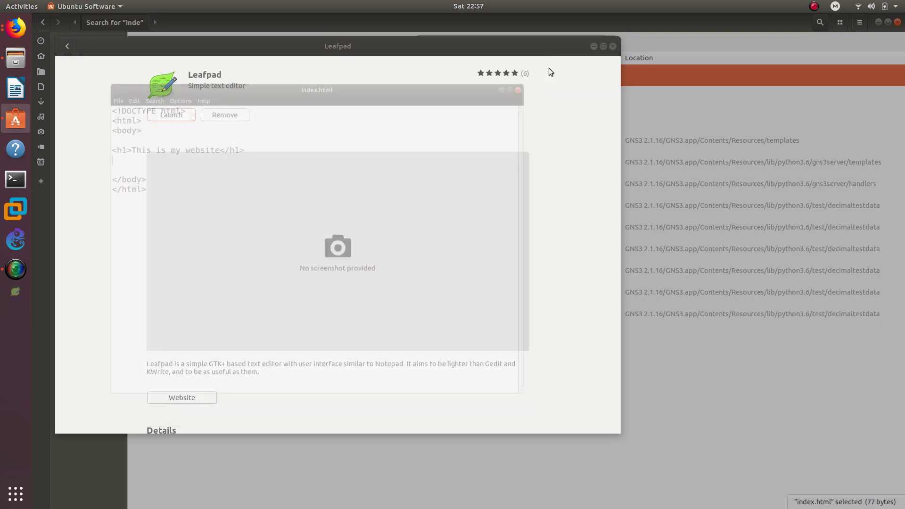
left_click(613, 46)
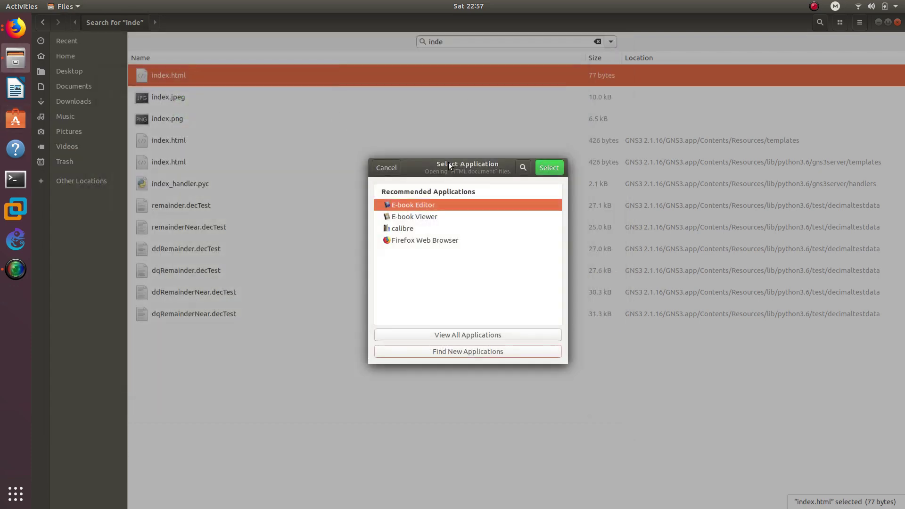
left_click(386, 167)
- Switch to Firefox, go back to the websiteccdtt.com bucket in the S3 console, and delete its index.html object
left_click(15, 28)
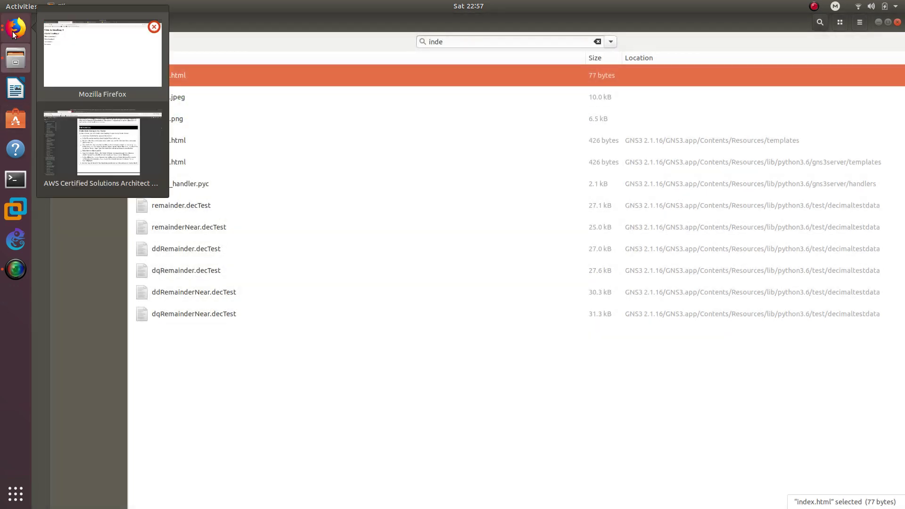
left_click(79, 56)
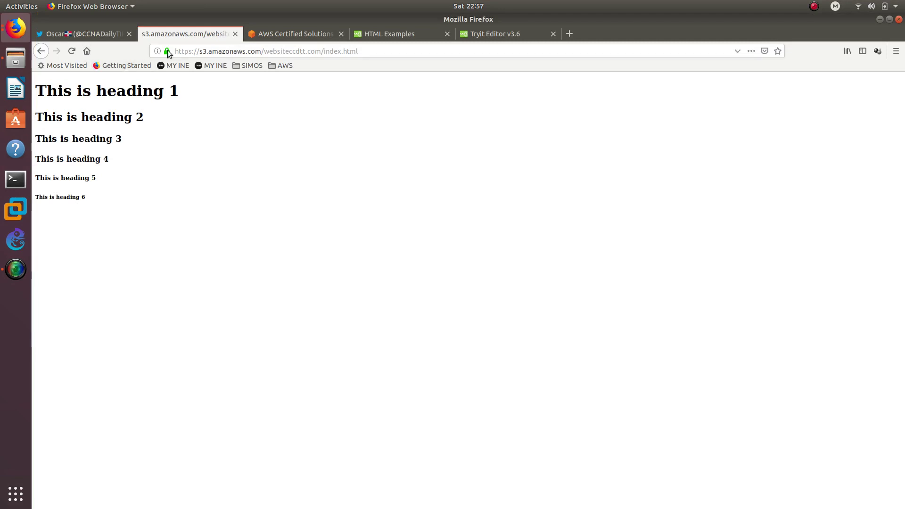
left_click(41, 51)
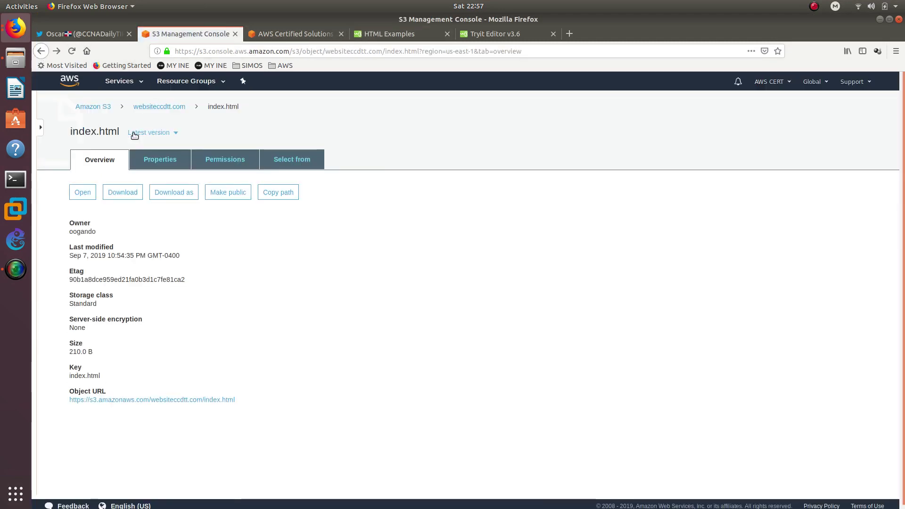
left_click(160, 106)
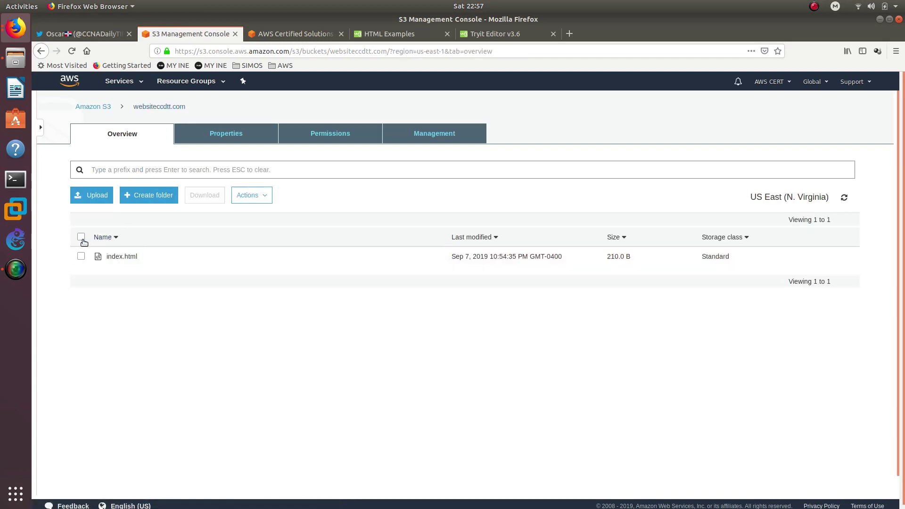
left_click(83, 239)
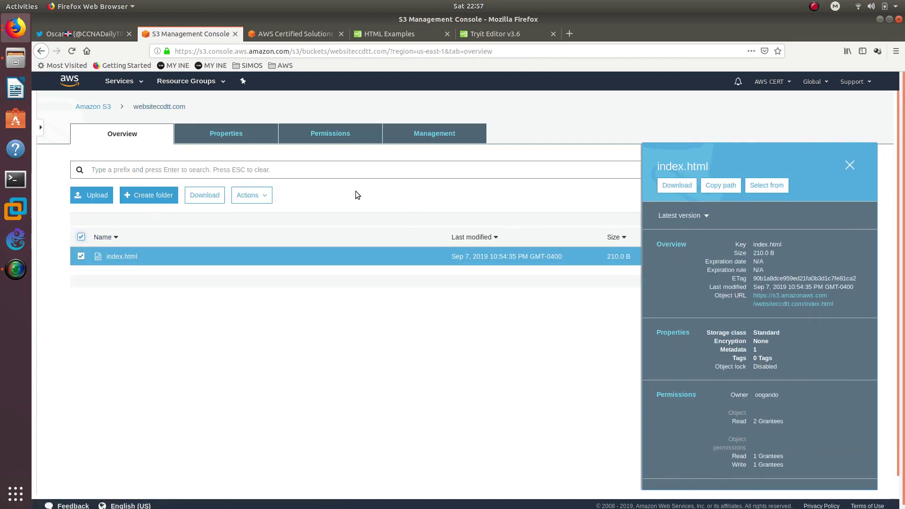
left_click(250, 196)
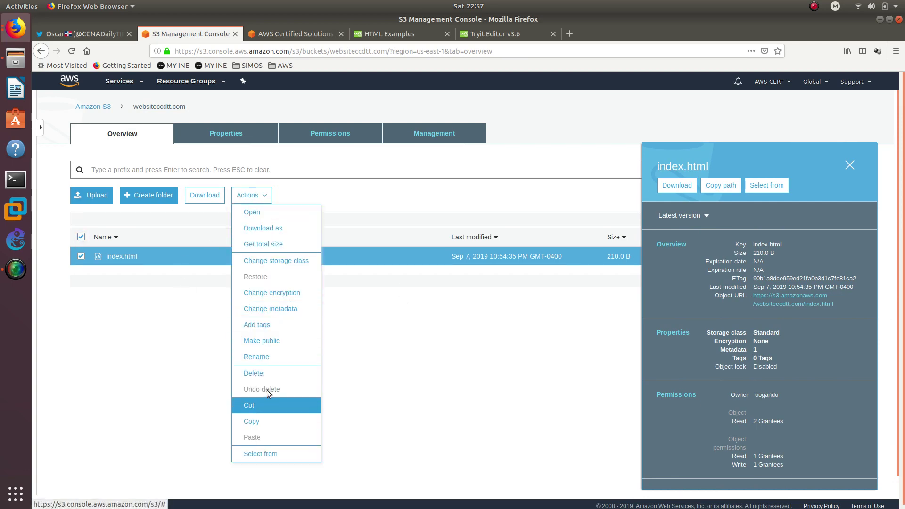
left_click(279, 373)
left_click(606, 403)
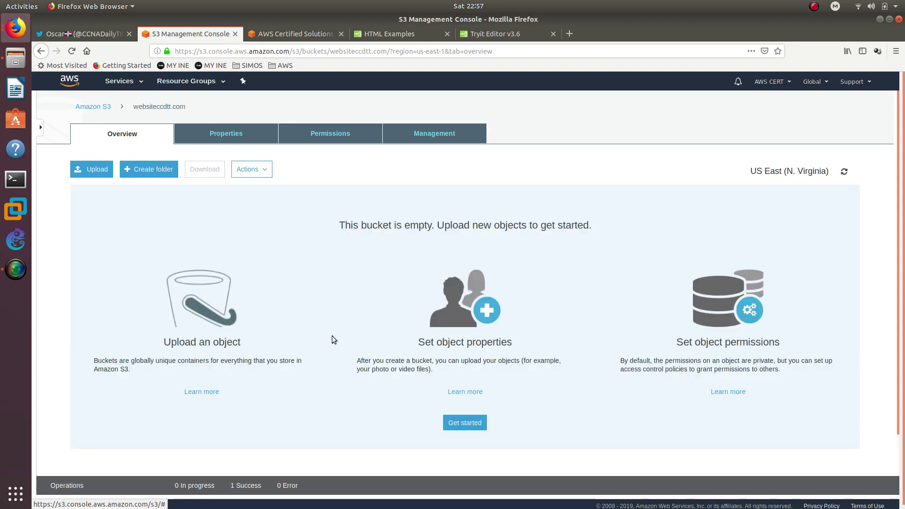
- Upload the edited index.html from Downloads to the websiteccdtt.com bucket with the default settings
left_click(91, 169)
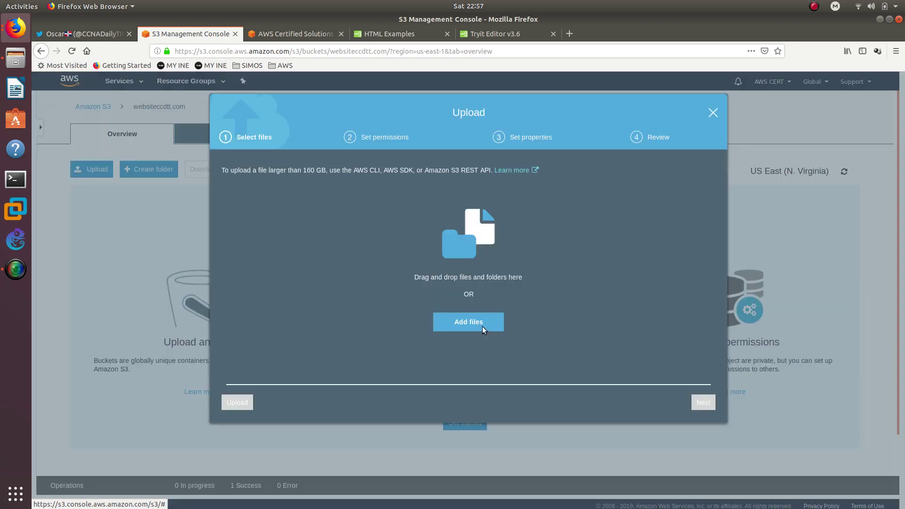
left_click(469, 320)
left_click(357, 229)
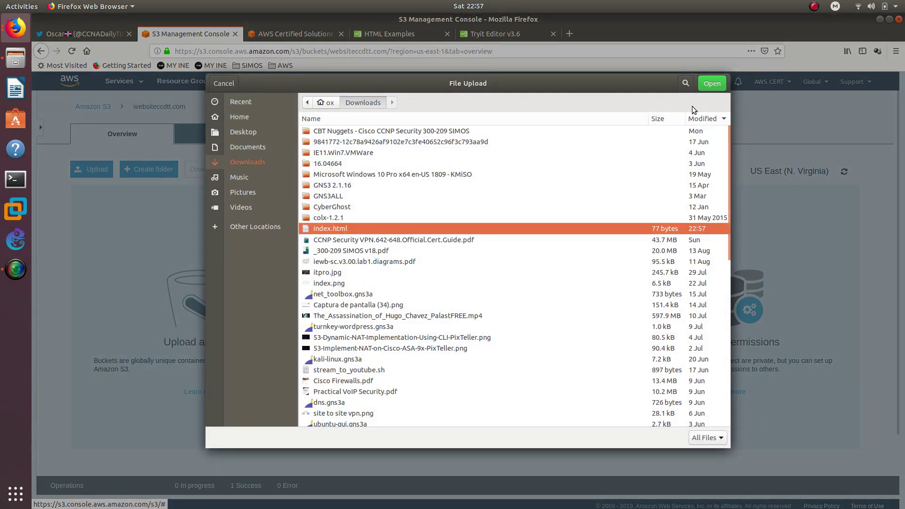
left_click(712, 83)
left_click(228, 403)
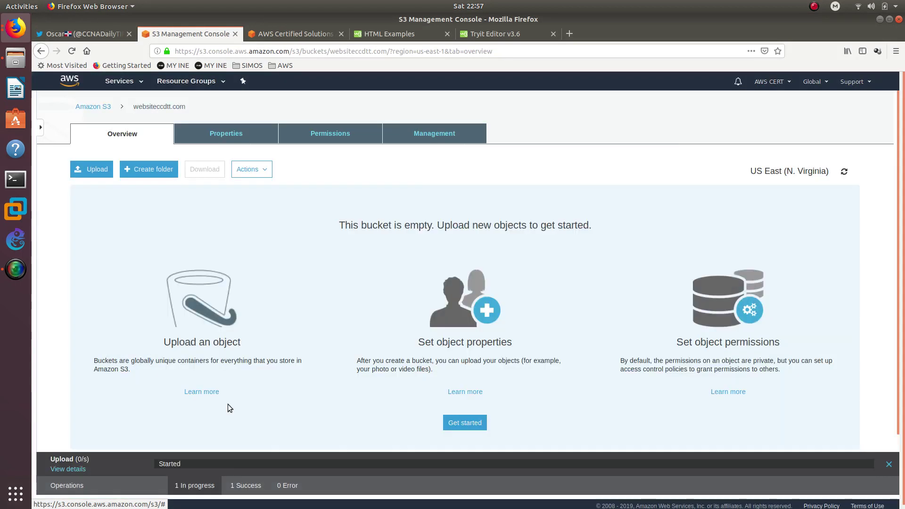
- Make the uploaded index.html object public
left_click(81, 257)
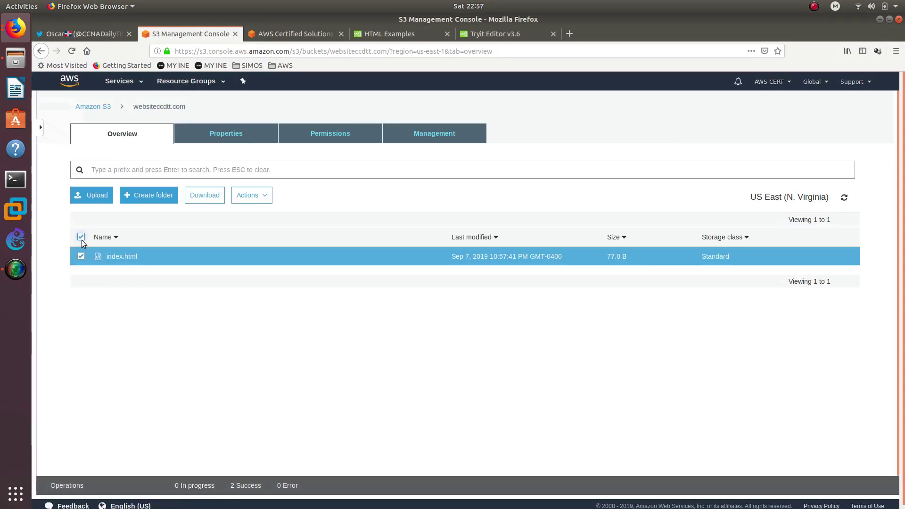
left_click(251, 195)
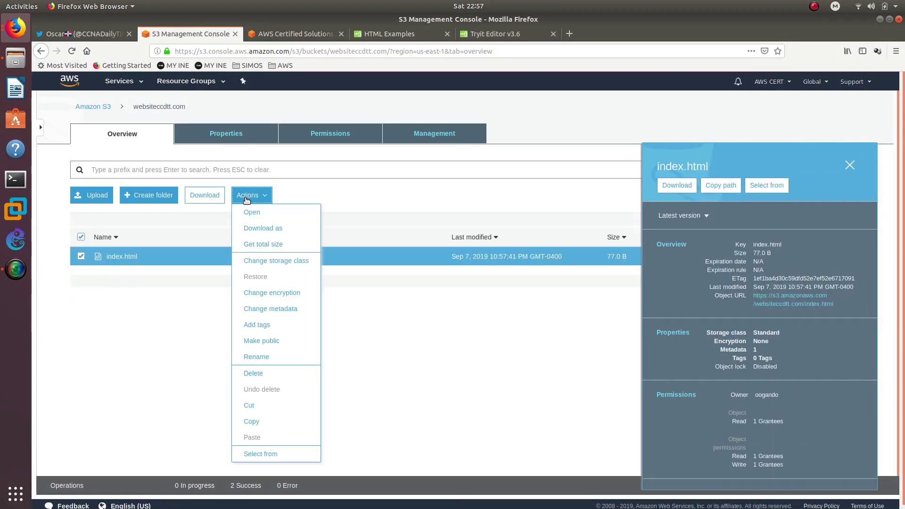
left_click(276, 342)
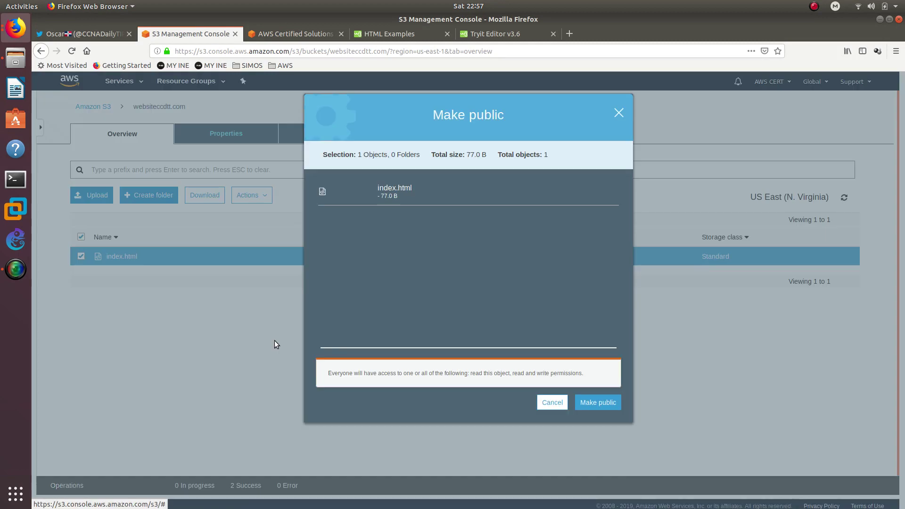
left_click(598, 403)
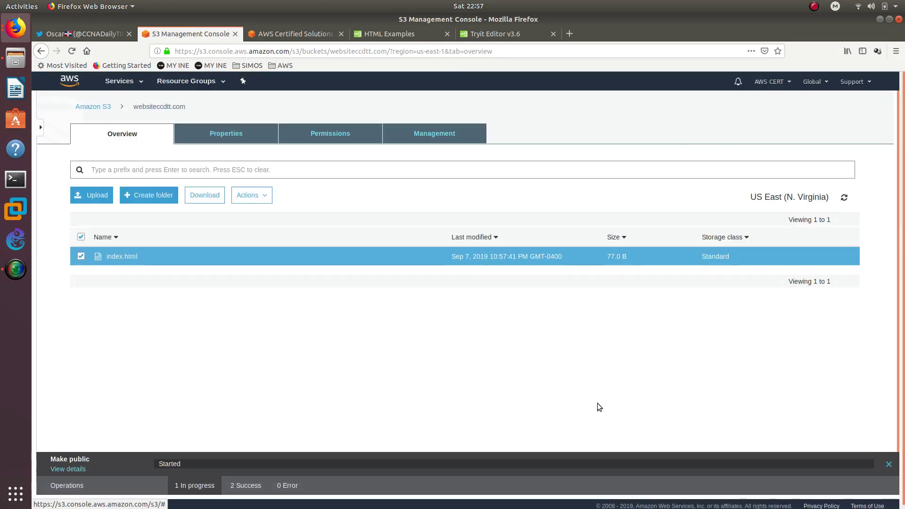
- Review the bucket's block public access settings and the Everyone group's access to index.html in the object's permissions
left_click(343, 138)
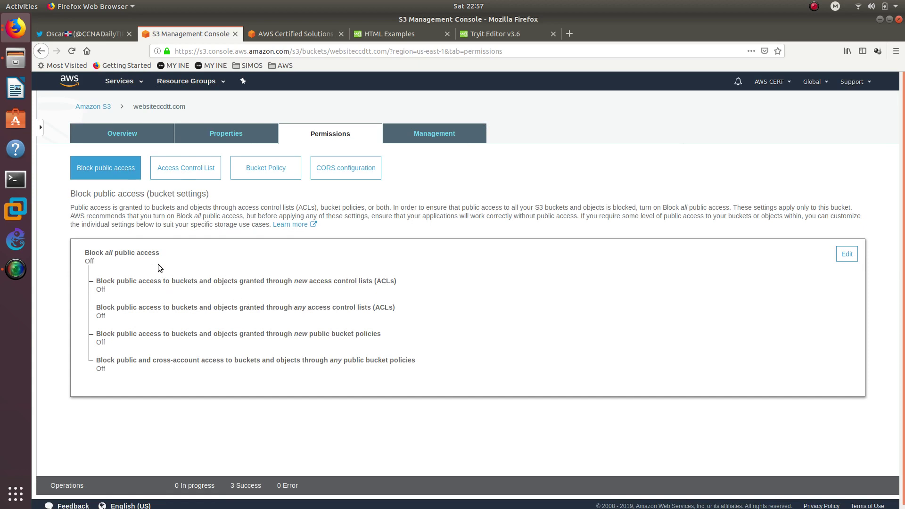
left_click(139, 141)
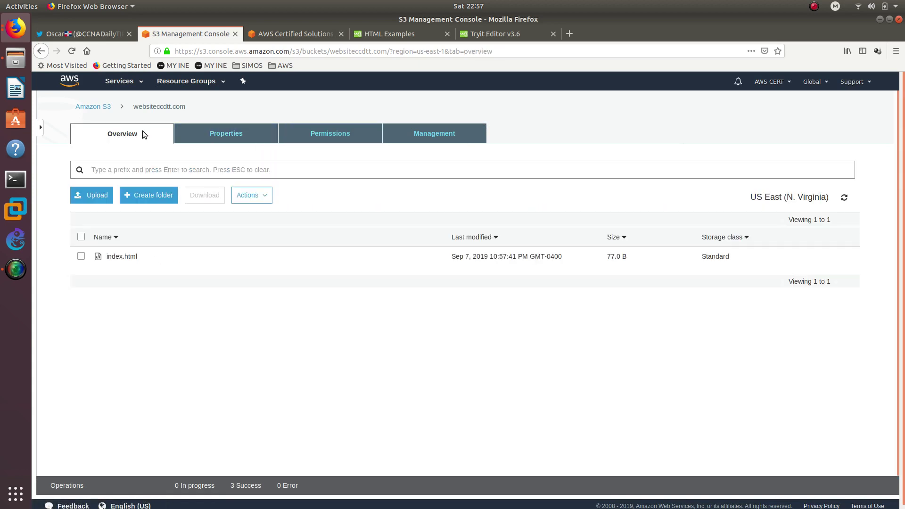
left_click(81, 239)
left_click(251, 195)
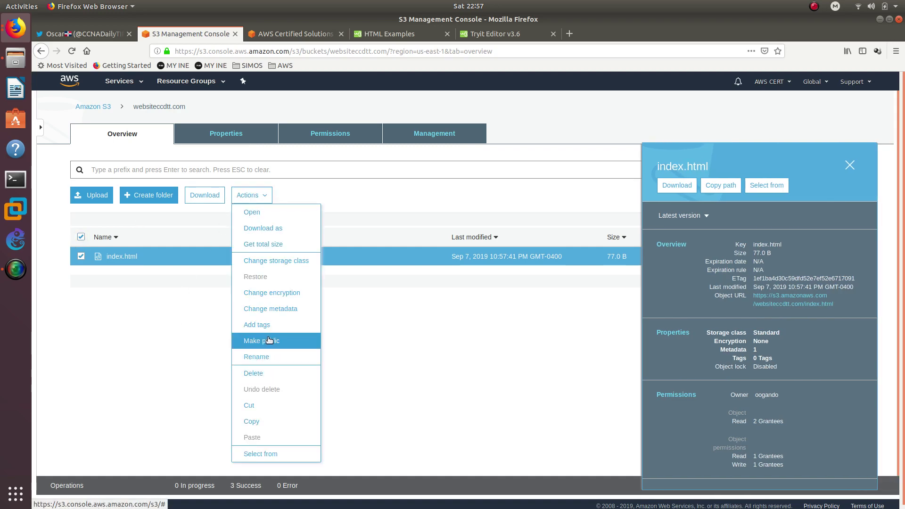
left_click(715, 413)
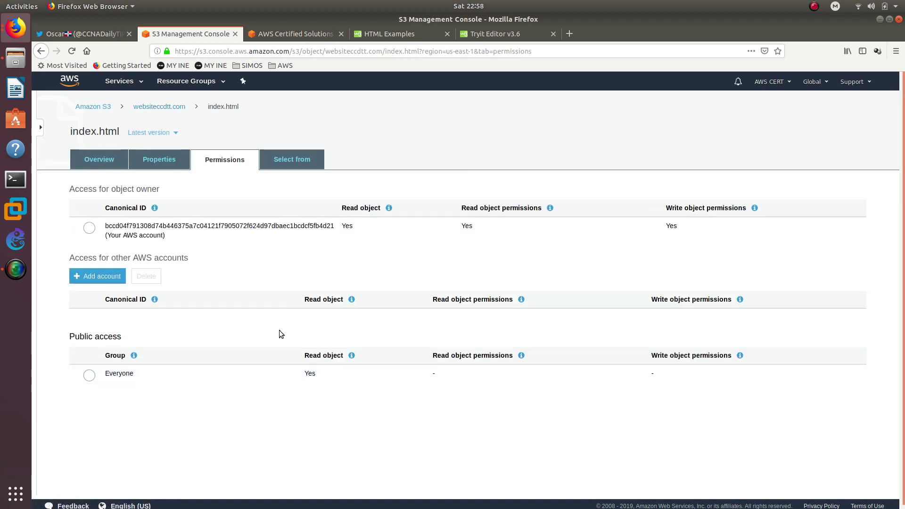
left_click(294, 380)
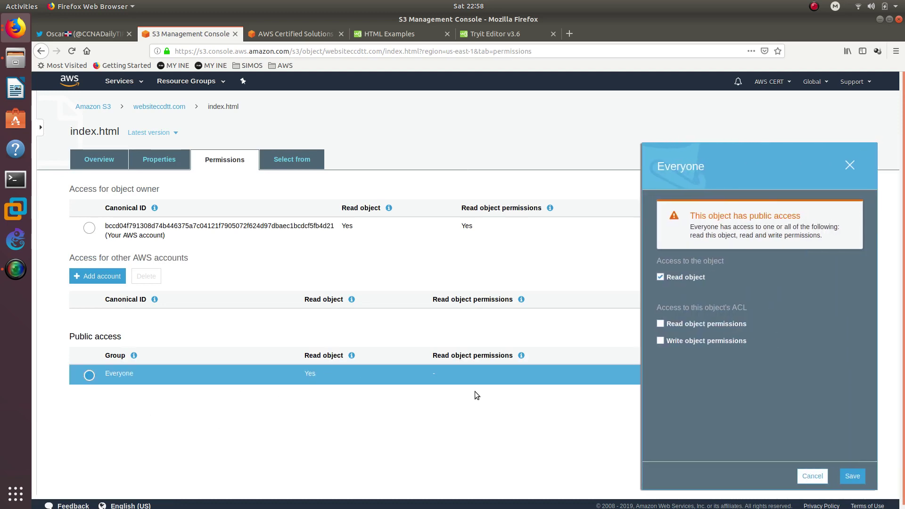
- Open the object URL of index.html from its overview, highlight the heading on the served page, and return to the overview
left_click(99, 160)
left_click(167, 400)
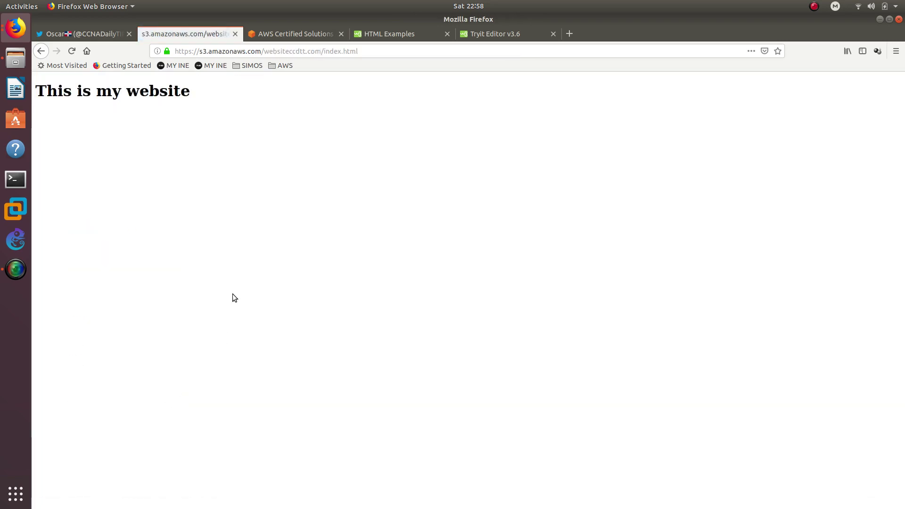
left_click_drag(207, 91, 25, 80)
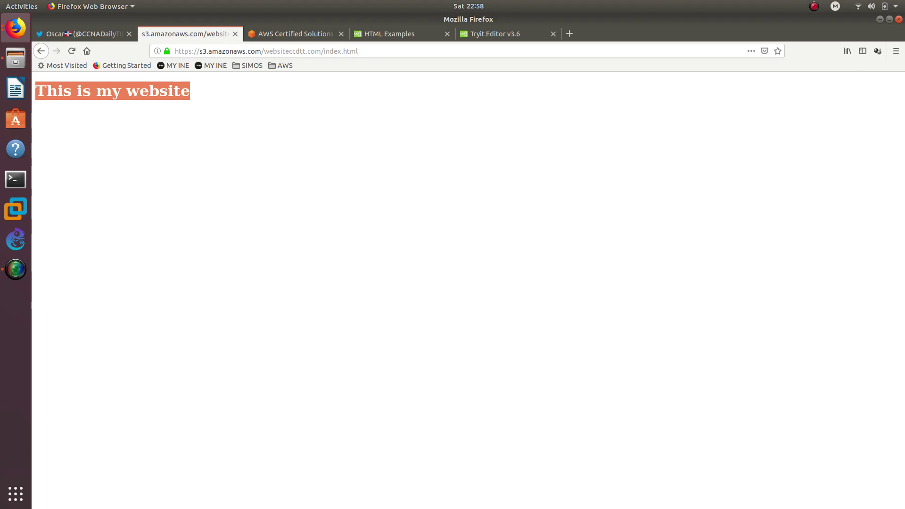
key("alt+Tab")
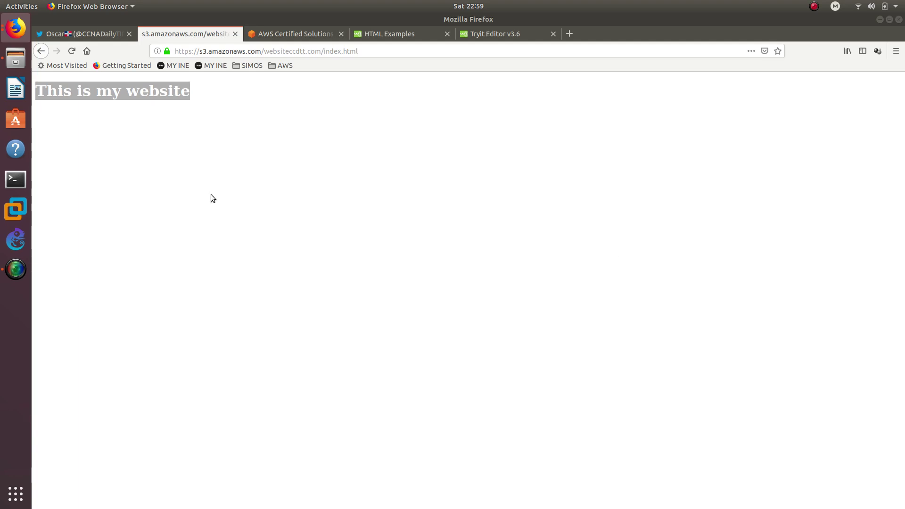
left_click(94, 107)
left_click(41, 51)
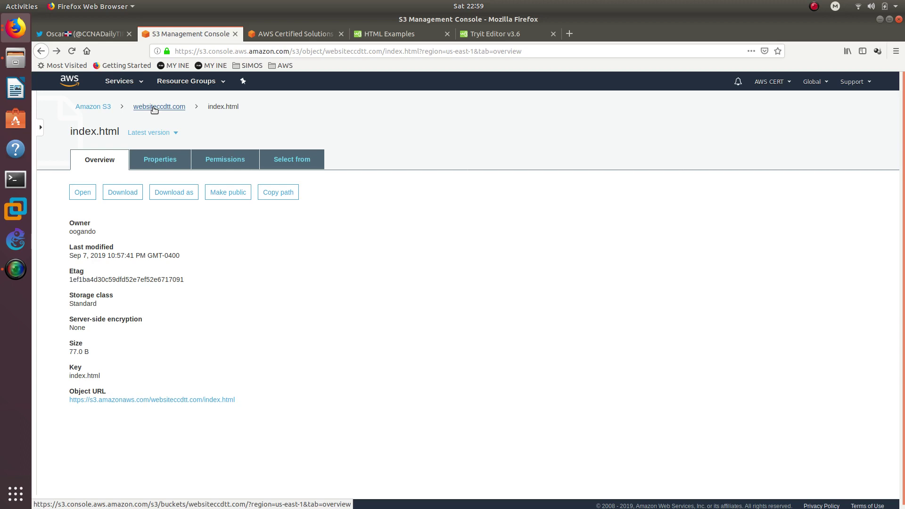
- Return to the AWS Management Console home, highlight the Compute category, and open the Instances page of EC2
left_click(105, 107)
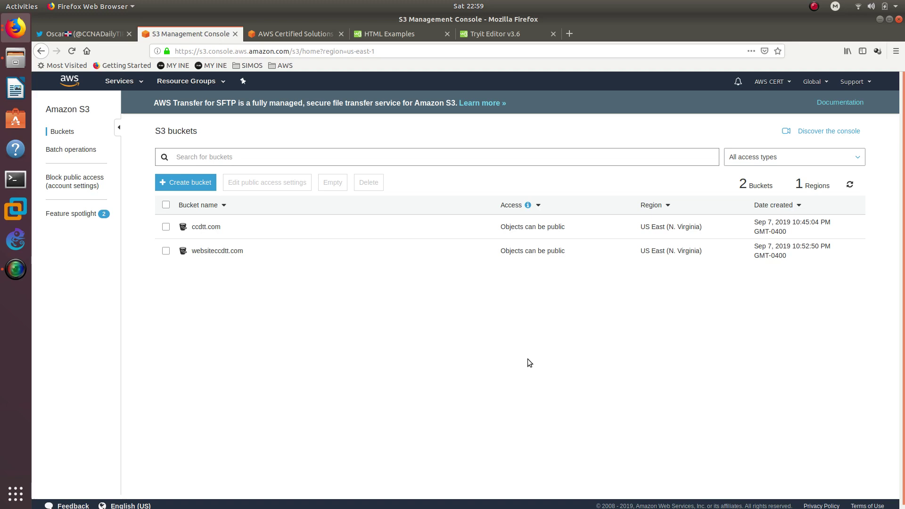
left_click(65, 86)
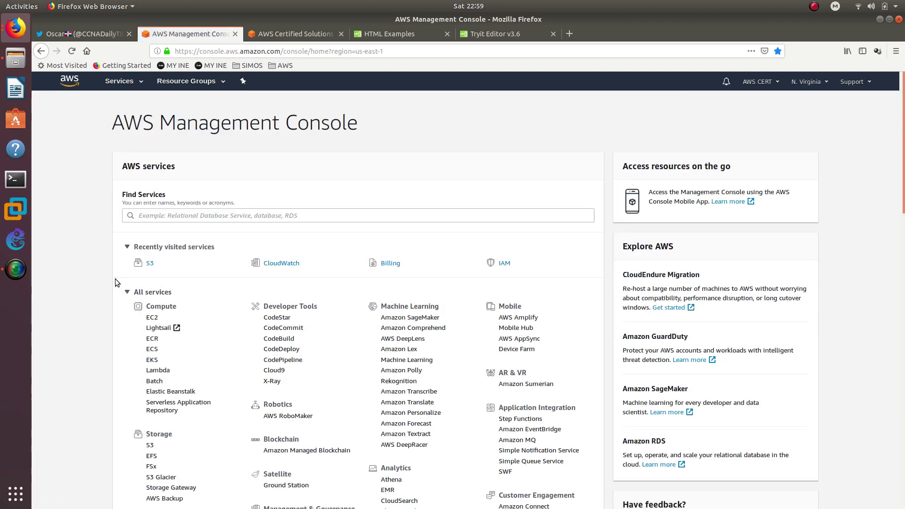
scroll(115, 278, "down", 3)
left_click_drag(185, 173, 163, 167)
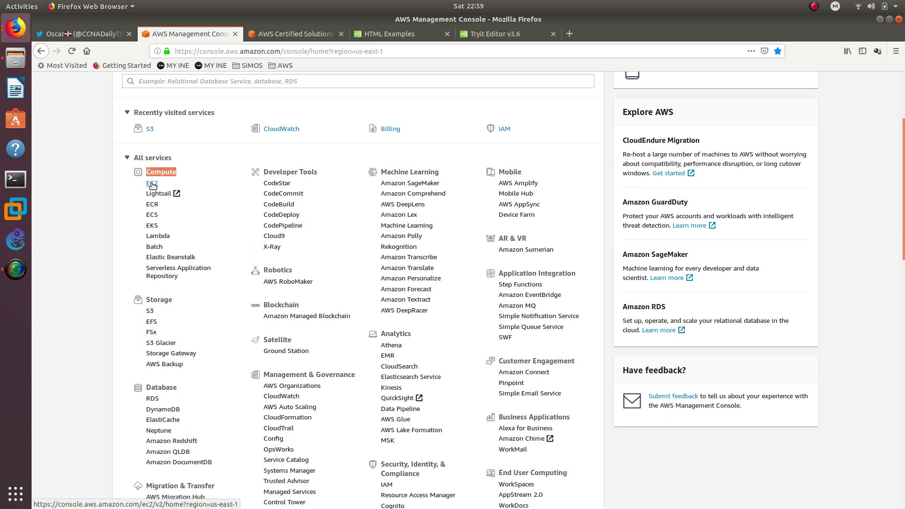
left_click(152, 185)
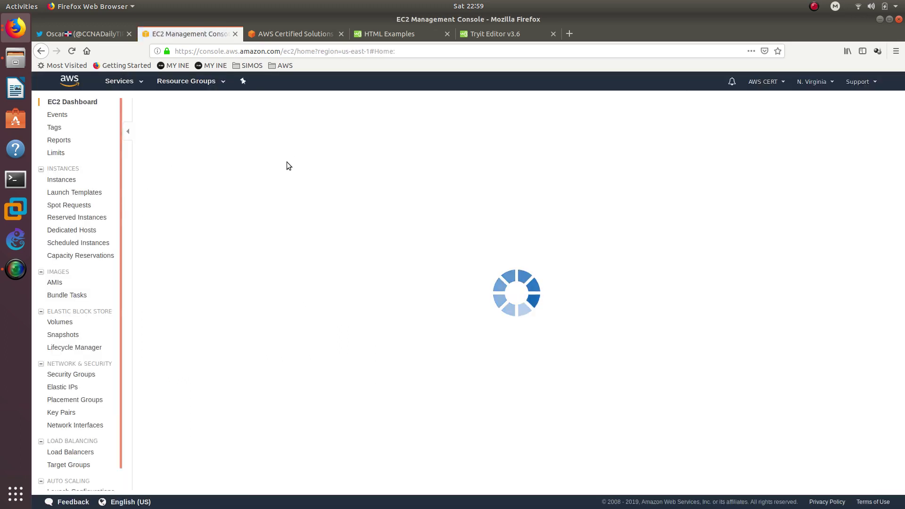
left_click(67, 182)
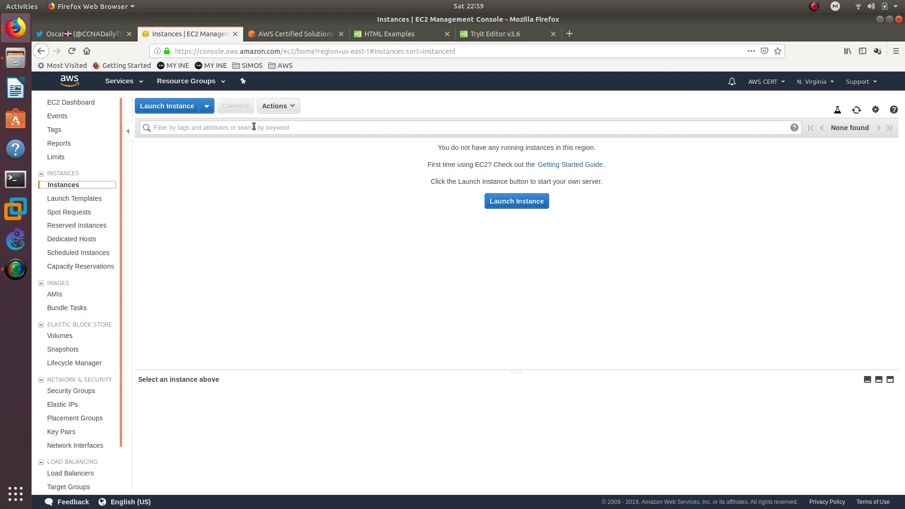
- Switch to the open Twitter profile page and highlight the account handle below the profile name
left_click(110, 35)
triple_click(385, 238)
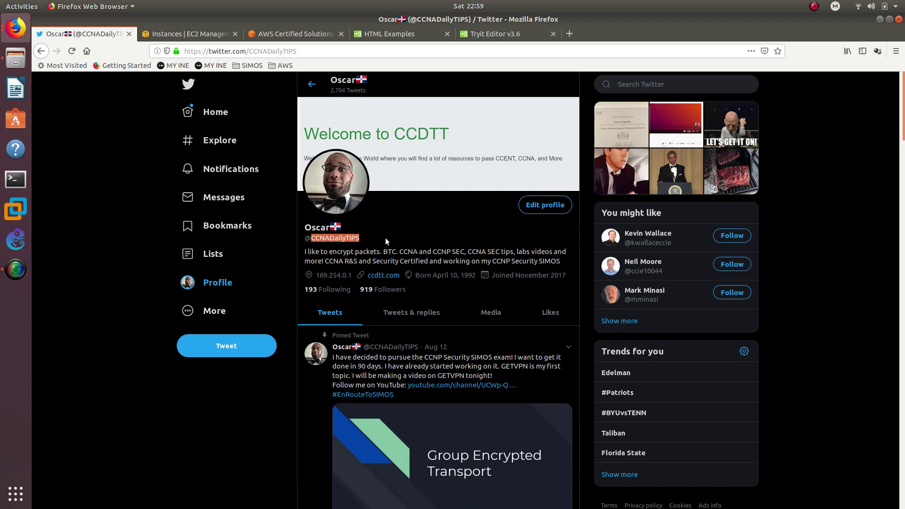